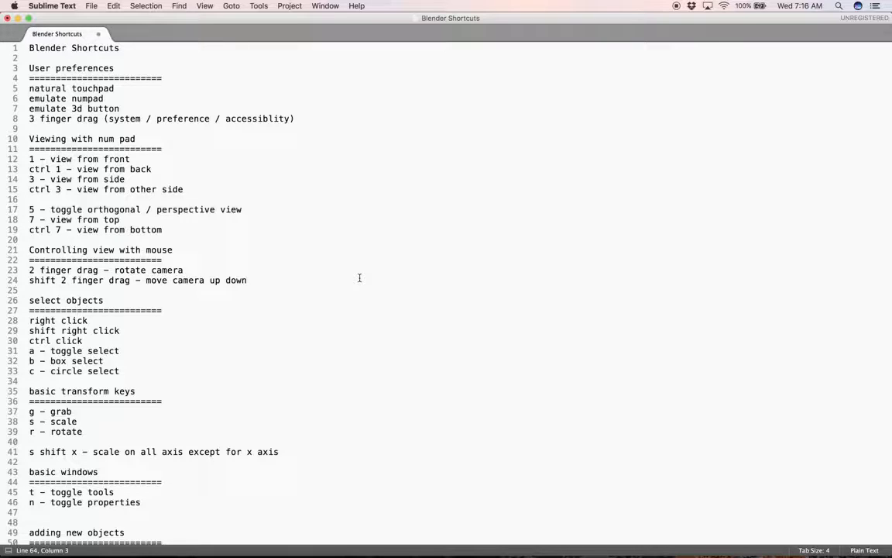
# Step: Look through the Blender Shortcuts notes from start to end, and switch to Blender
pyautogui.scroll(-15, 359, 277)
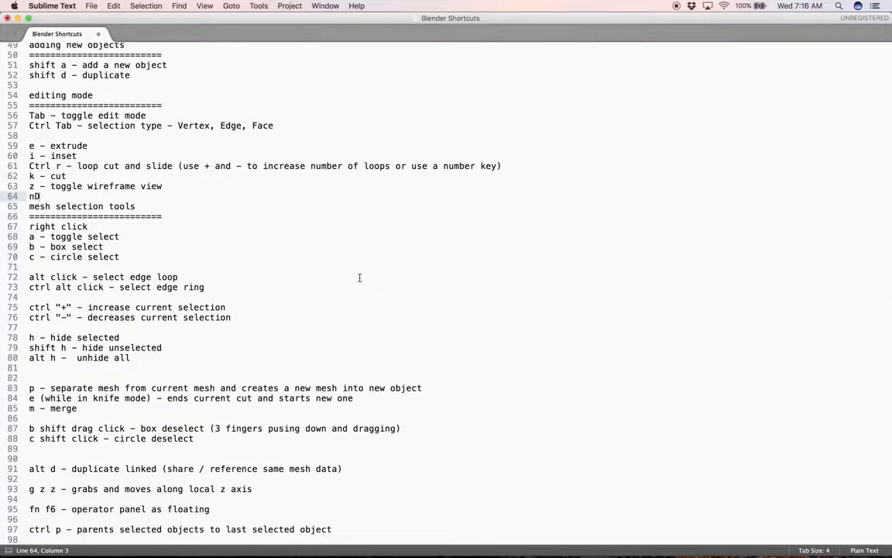
pyautogui.scroll(15, 359, 277)
pyautogui.press('super+Tab')
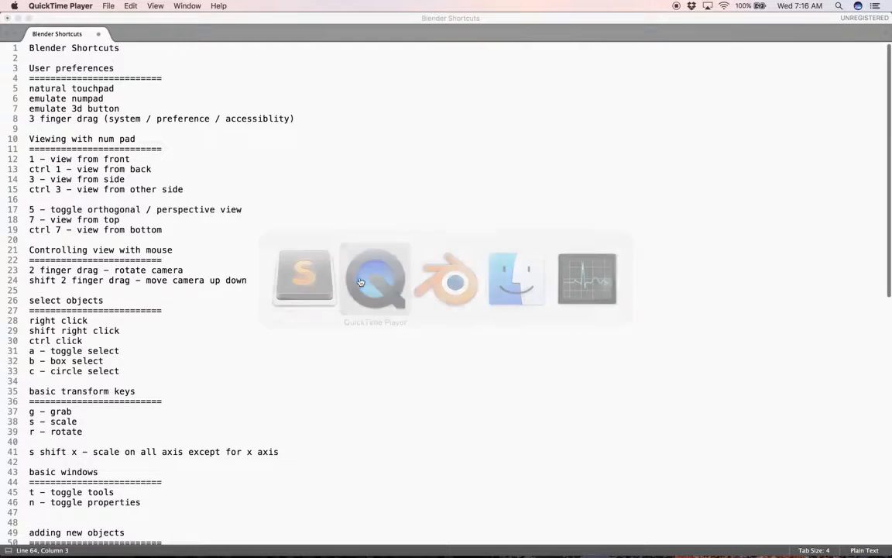
pyautogui.press('super+Tab')
pyautogui.press('super+Tab')
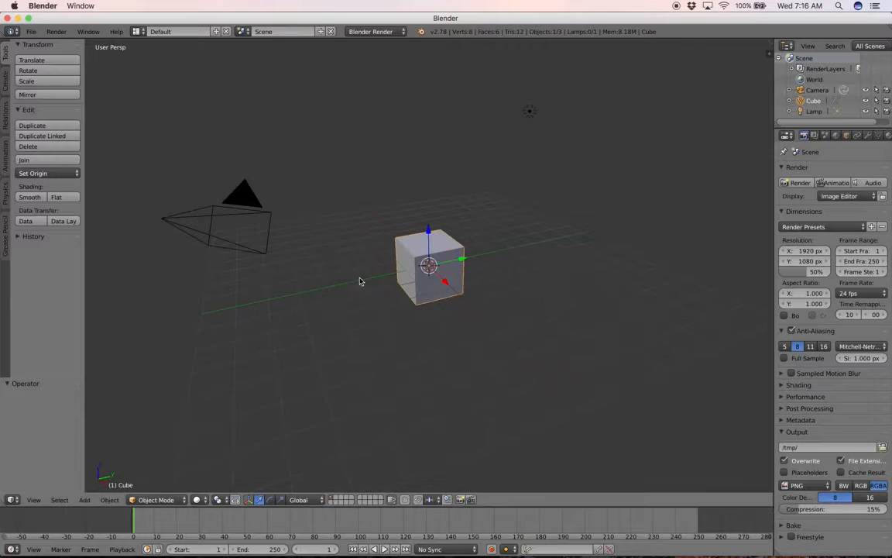
# Step: Review the Emulate 3 Button Mouse, Emulate Numpad and Natural Trackpad Direction settings in the input preferences, and close the preferences
pyautogui.click(31, 32)
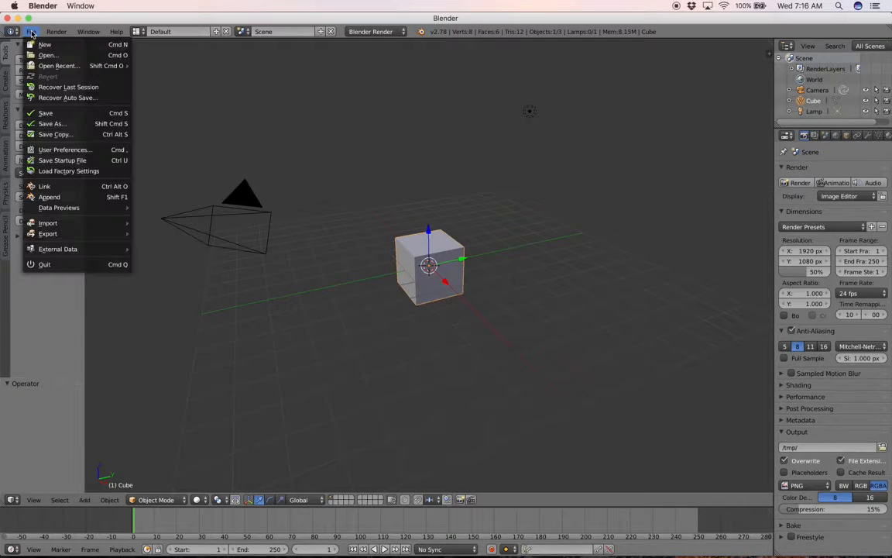
pyautogui.click(61, 149)
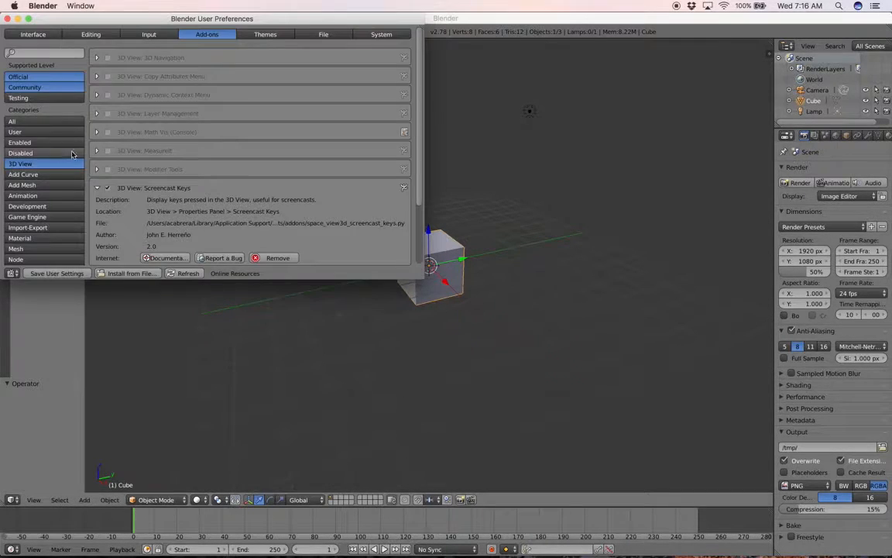
pyautogui.click(144, 38)
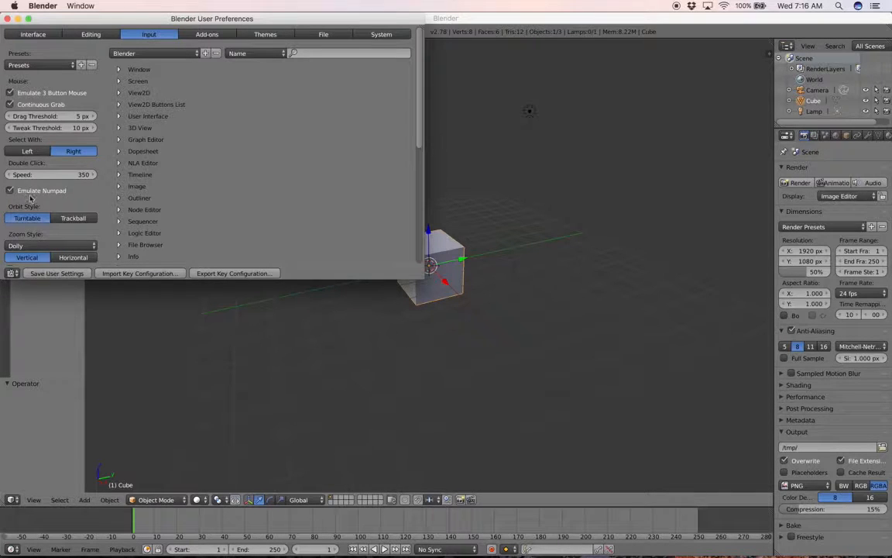
pyautogui.scroll(-3, 97, 194)
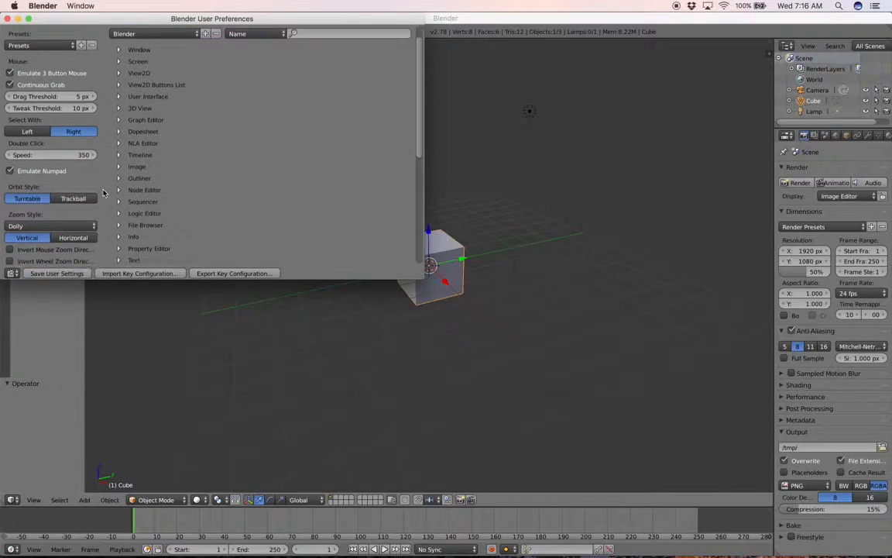
pyautogui.scroll(-6, 103, 193)
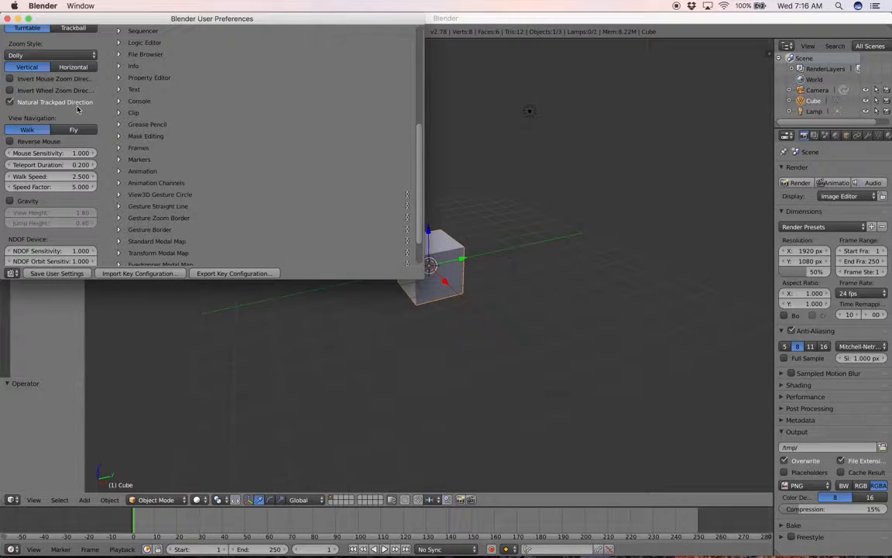
pyautogui.click(9, 19)
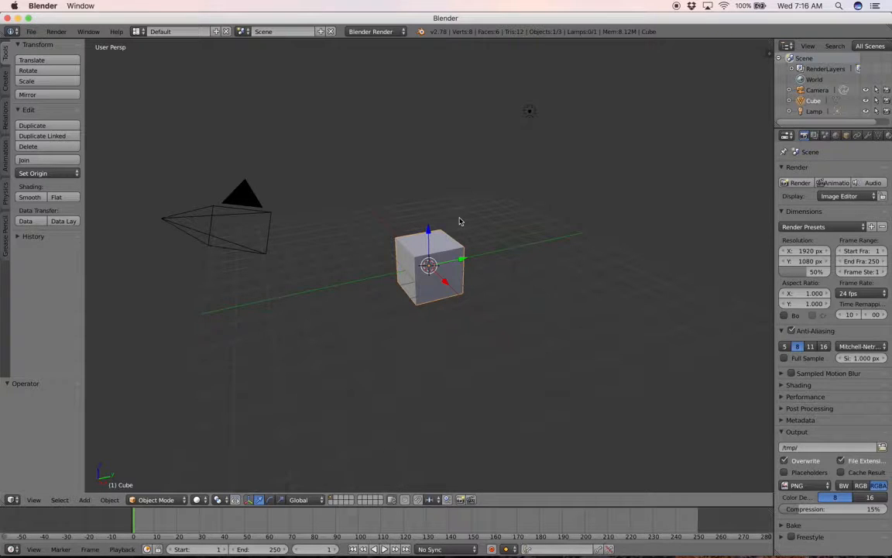
# Step: Move the Blender Shortcuts notes window in Sublime Text off this display and return to Blender's 3D view
pyautogui.press('super+Tab')
pyautogui.press('super+Tab')
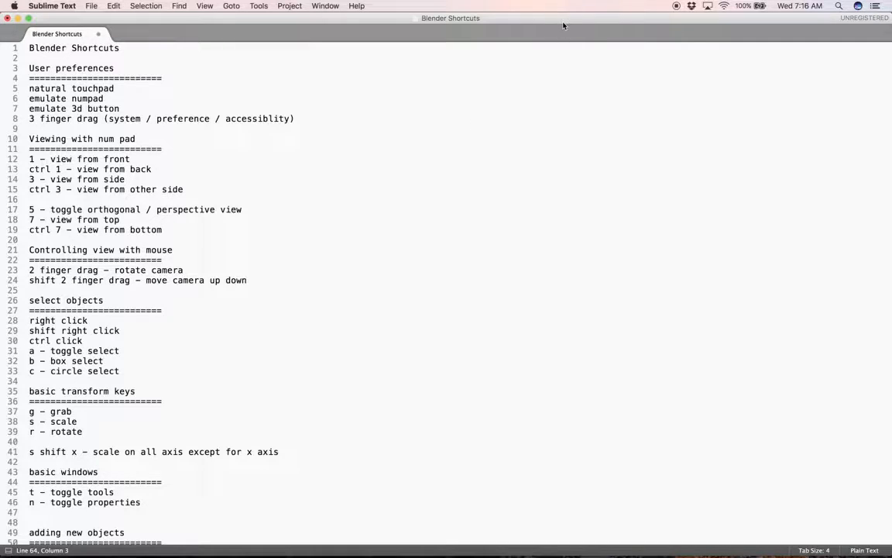
pyautogui.moveTo(563, 23); pyautogui.dragTo(891, 3)
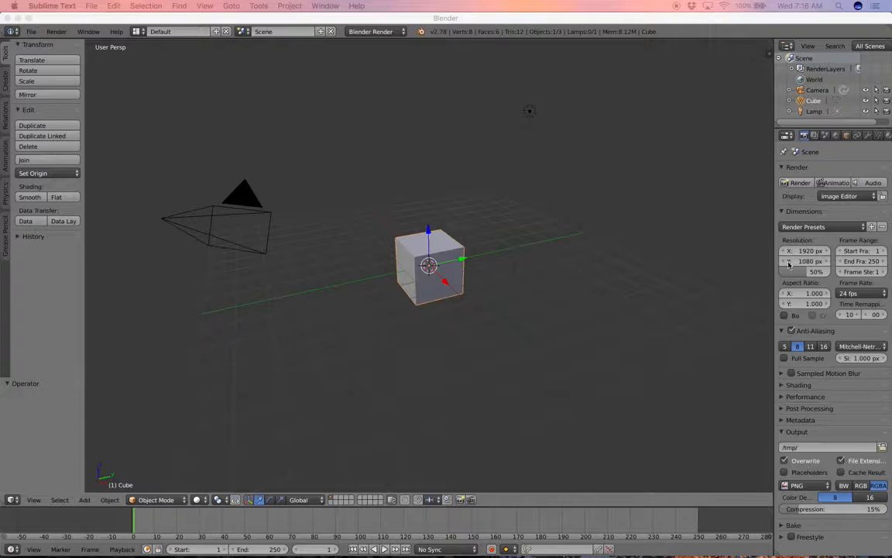
pyautogui.click(634, 301)
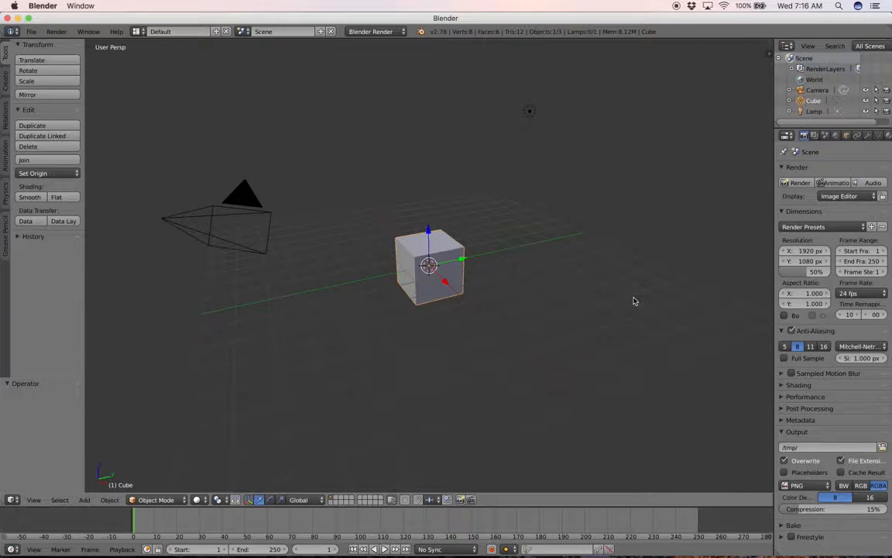
# Step: View the cube from the front, back, right and left, and briefly show the 3D view's properties region
pyautogui.press('KP_1')
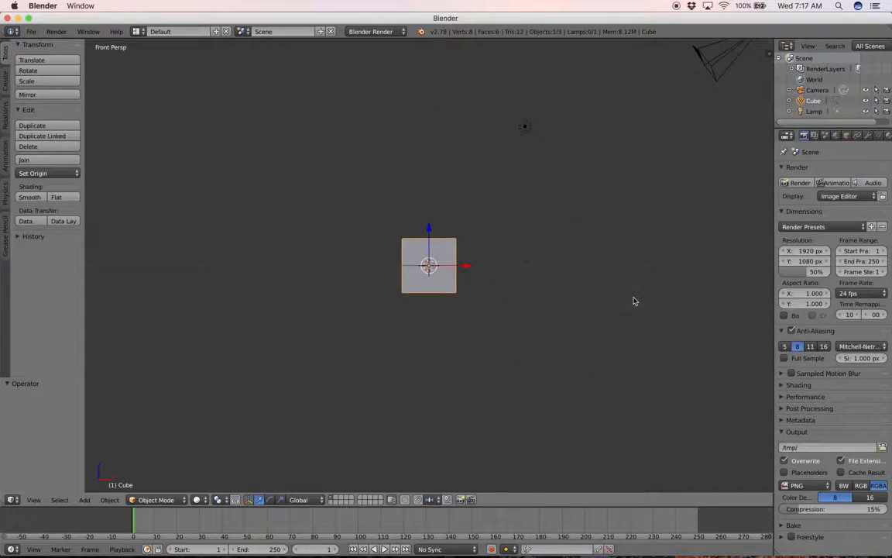
pyautogui.press('ctrl+KP_1')
pyautogui.press('KP_3')
pyautogui.press('ctrl+KP_3')
pyautogui.press('n')
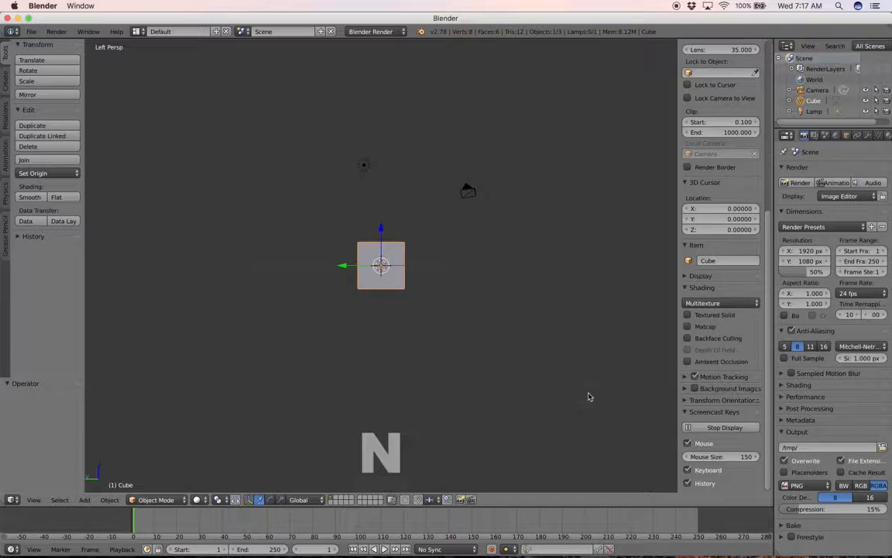
pyautogui.press('n')
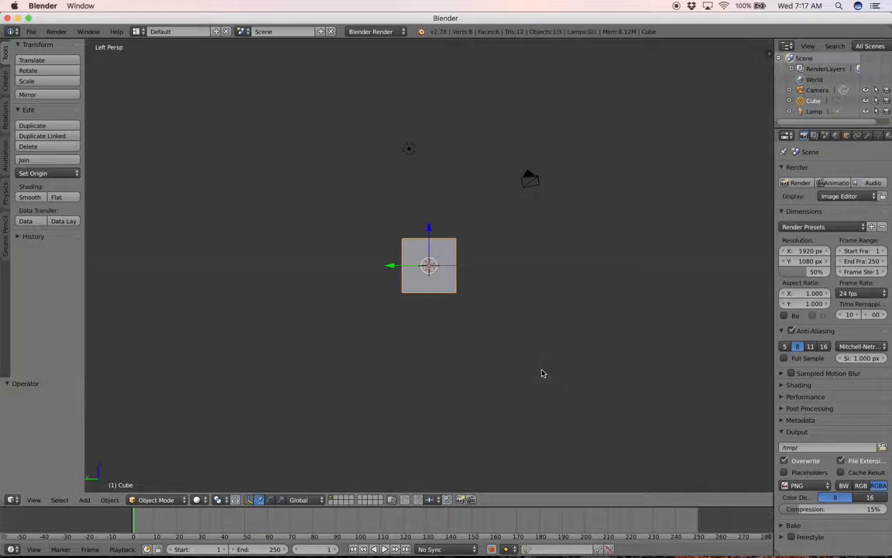
# Step: View the cube from the back, left, top, bottom and front in perspective, ending with an angled view from above
pyautogui.press('ctrl+KP_1')
pyautogui.press('ctrl+KP_3')
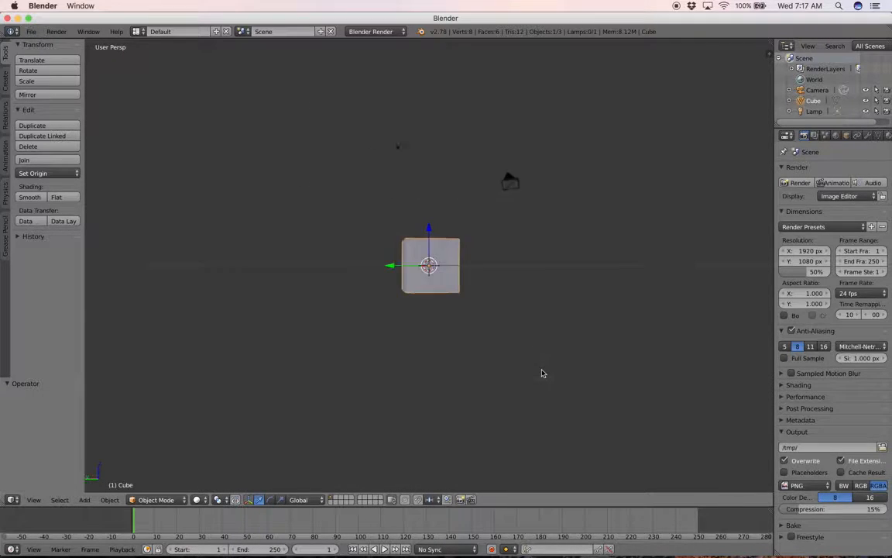
pyautogui.press('ctrl+KP_1')
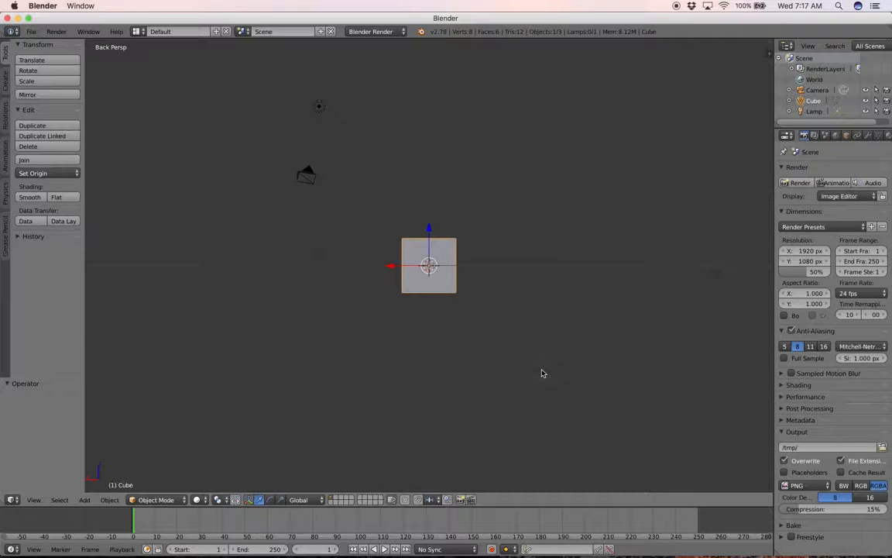
pyautogui.press('KP_7')
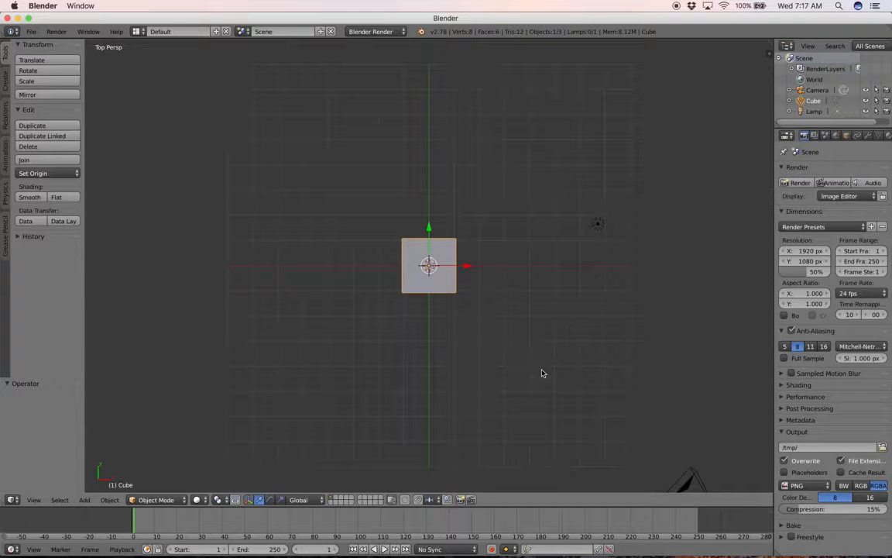
pyautogui.press('ctrl+KP_7')
pyautogui.press('KP_1')
pyautogui.press('KP_7')
pyautogui.scroll(5, 518, 362)
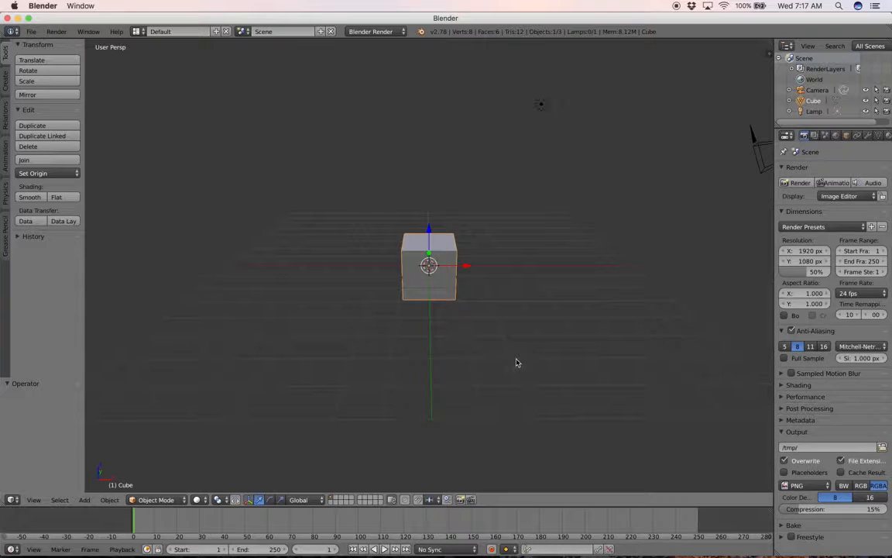
# Step: Switch the 3D view to orthographic projection, view the cube from the top, and return to an angled view
pyautogui.press('KP_5')
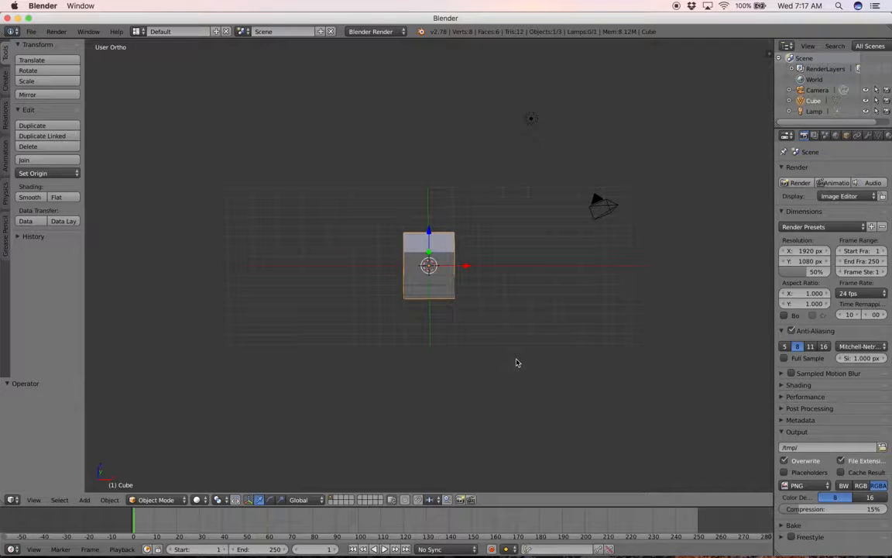
pyautogui.press('KP_7')
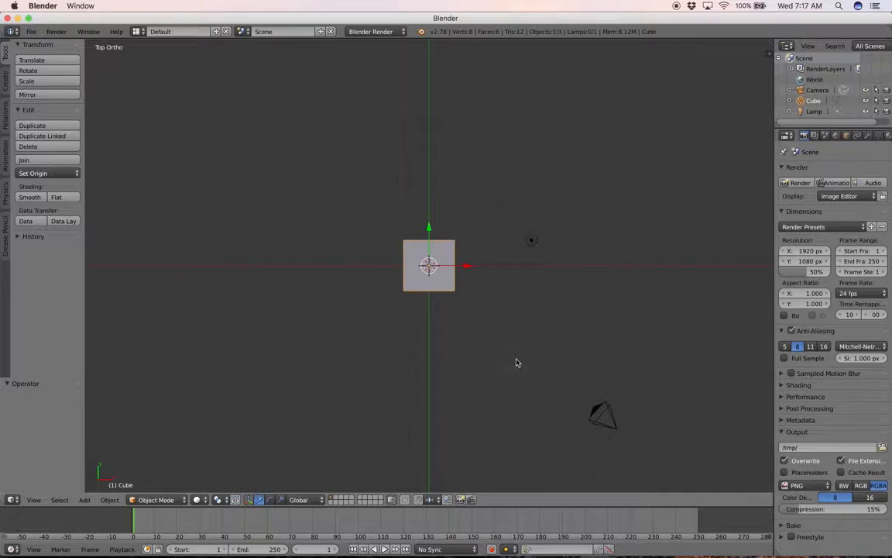
pyautogui.scroll(-10, 517, 362)
pyautogui.scroll(4, 517, 362)
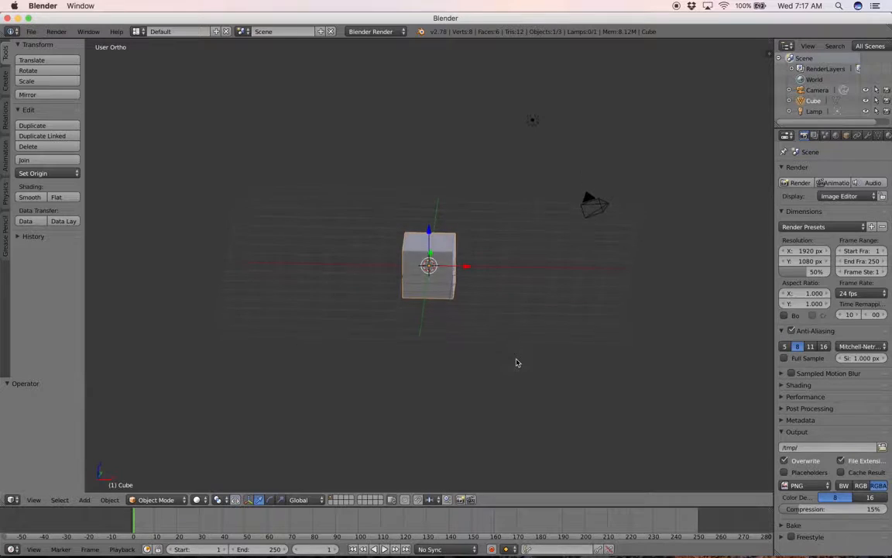
# Step: Orbit around the cube vertically and horizontally to examine it from different sides and heights
pyautogui.hscroll(-2, 518, 362)
pyautogui.scroll(6, 518, 362)
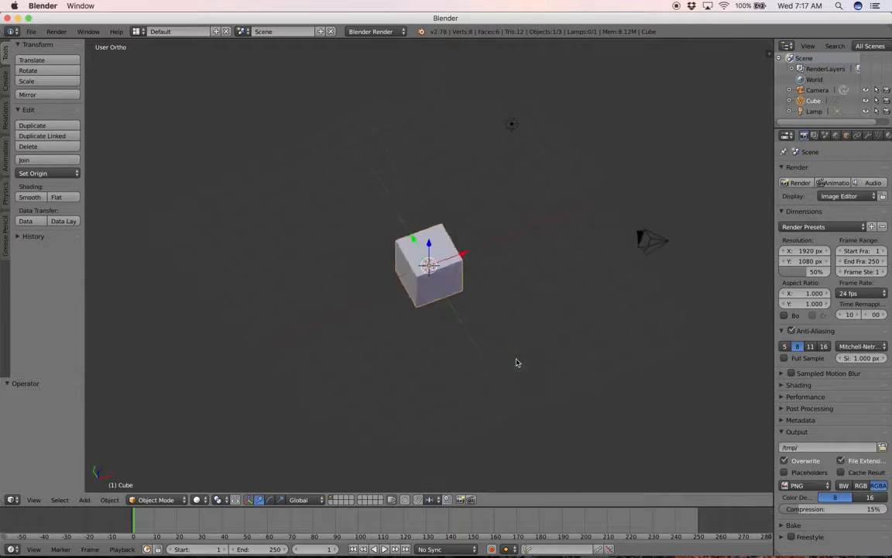
pyautogui.scroll(-6, 518, 362)
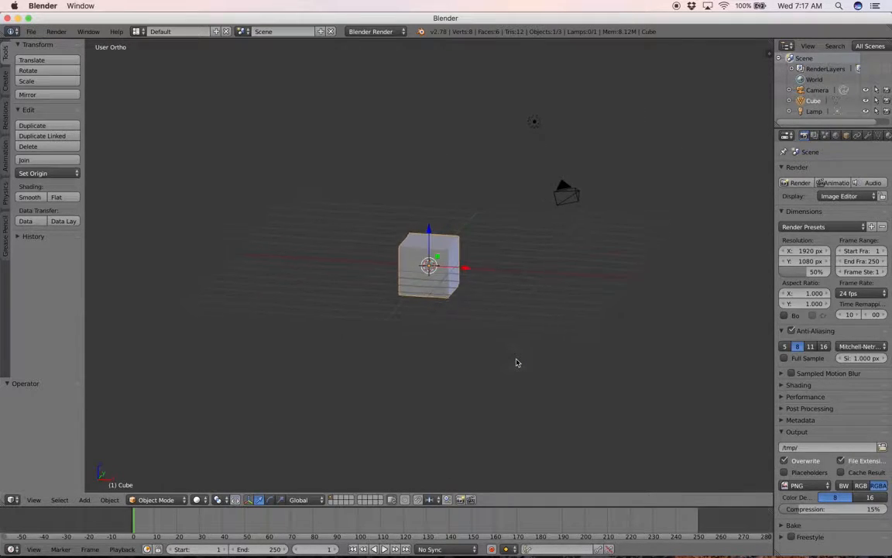
pyautogui.scroll(3, 518, 363)
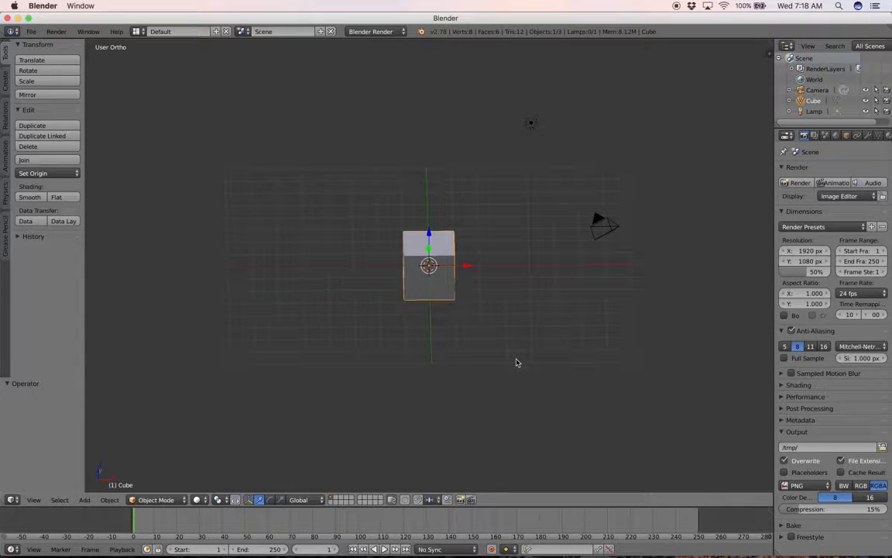
pyautogui.hscroll(2, 517, 362)
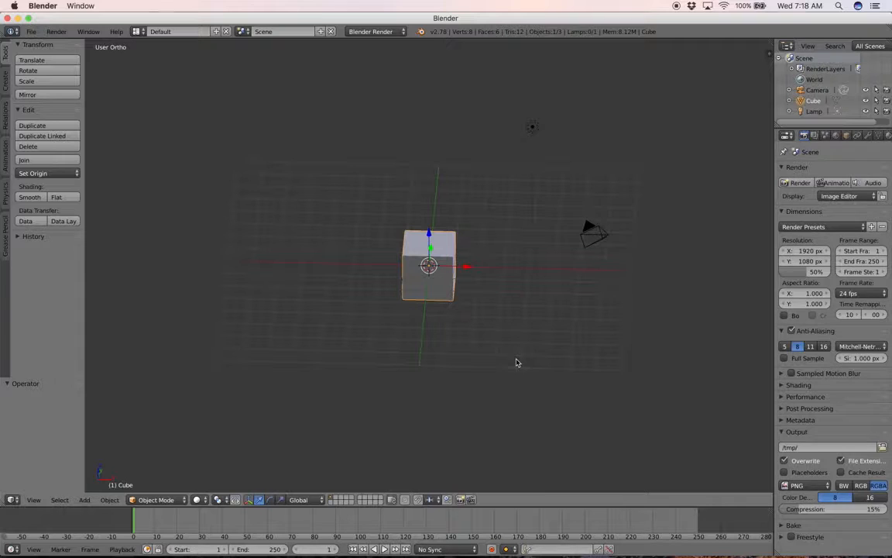
pyautogui.scroll(-5, 519, 363)
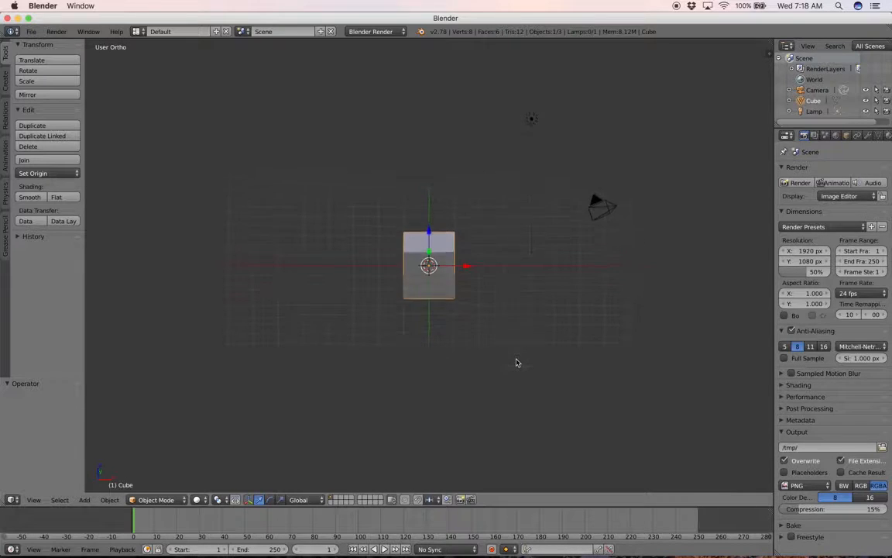
pyautogui.scroll(5, 518, 362)
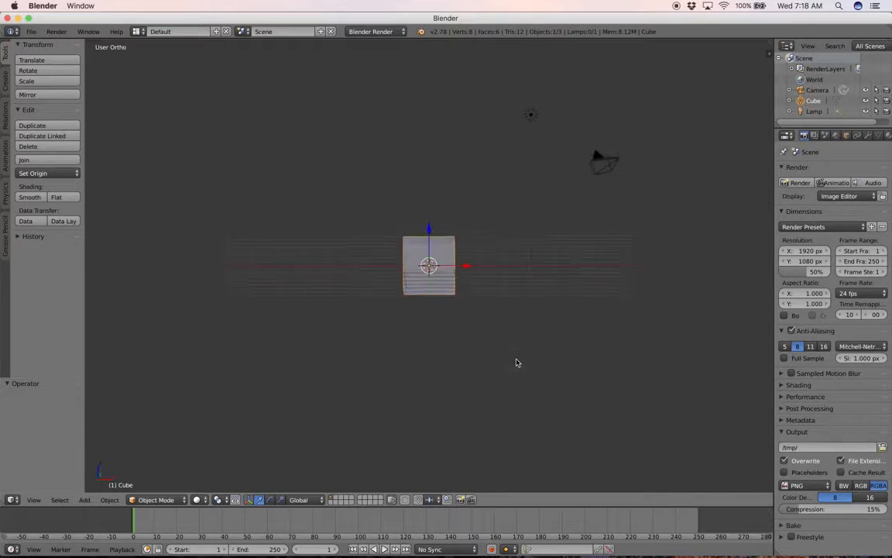
pyautogui.scroll(1, 518, 363)
pyautogui.hscroll(8, 518, 362)
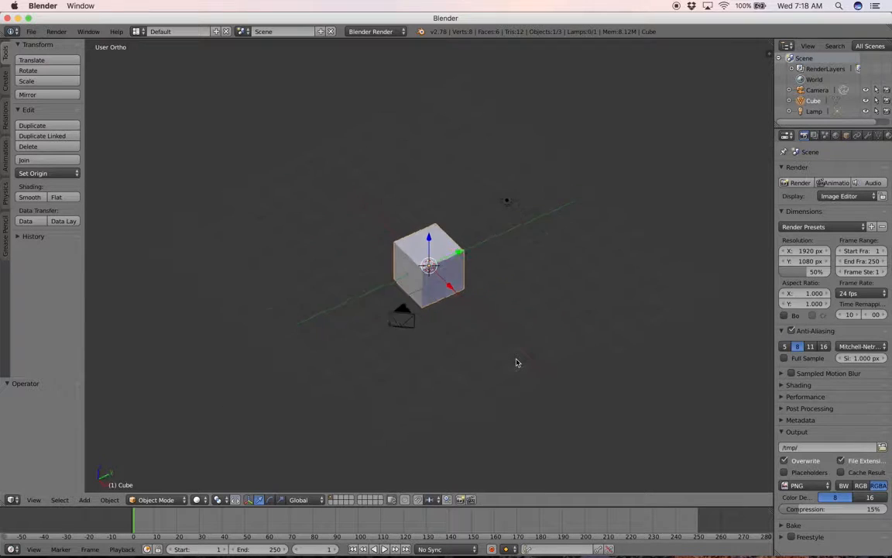
pyautogui.hscroll(10, 519, 363)
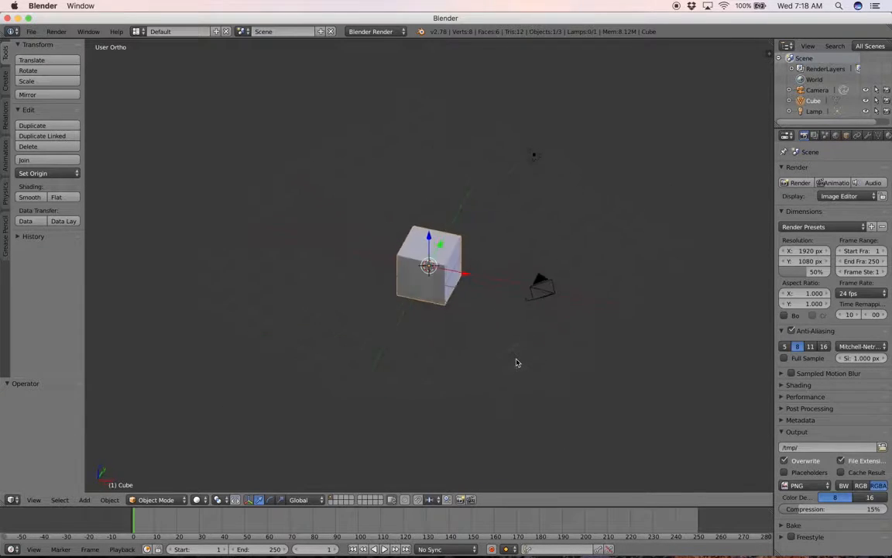
pyautogui.hscroll(10, 517, 363)
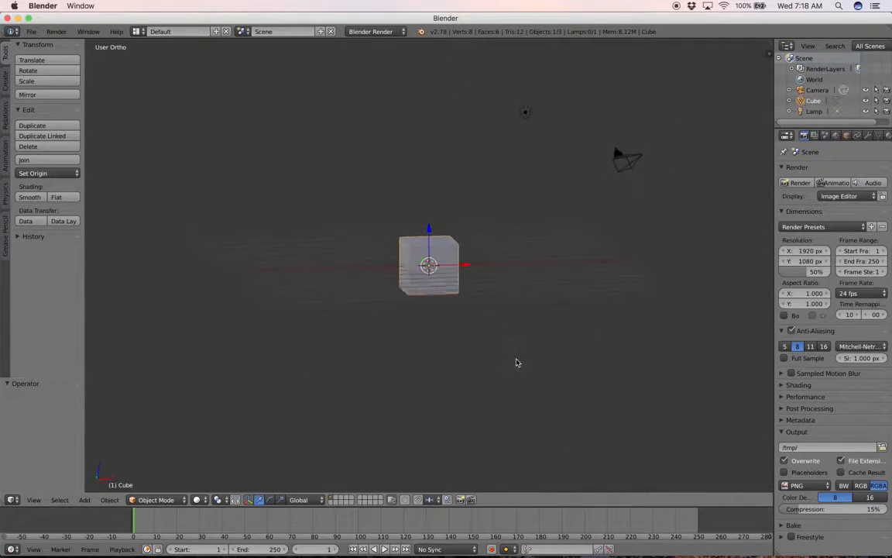
pyautogui.hscroll(-3, 518, 363)
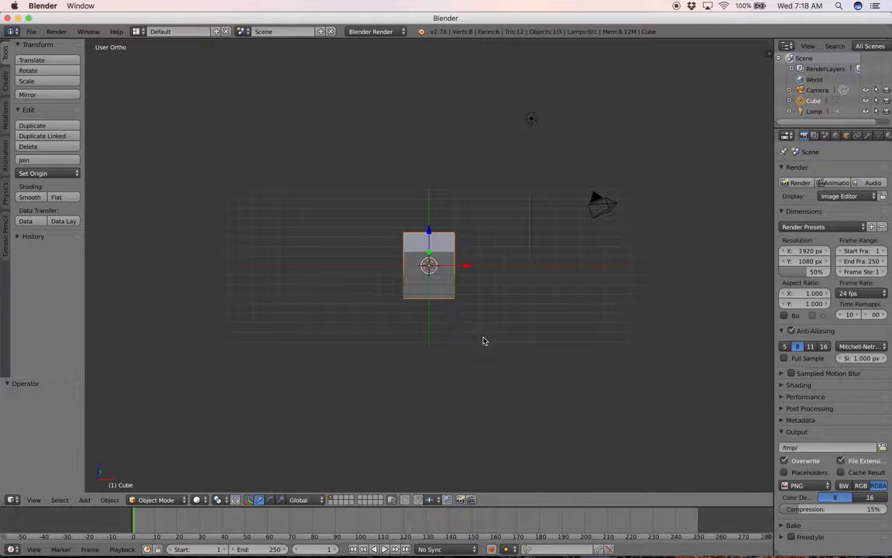
# Step: Zoom in on the cube until it fills the 3D view, and zoom back out to show it whole
pyautogui.scroll(6, 483, 342)
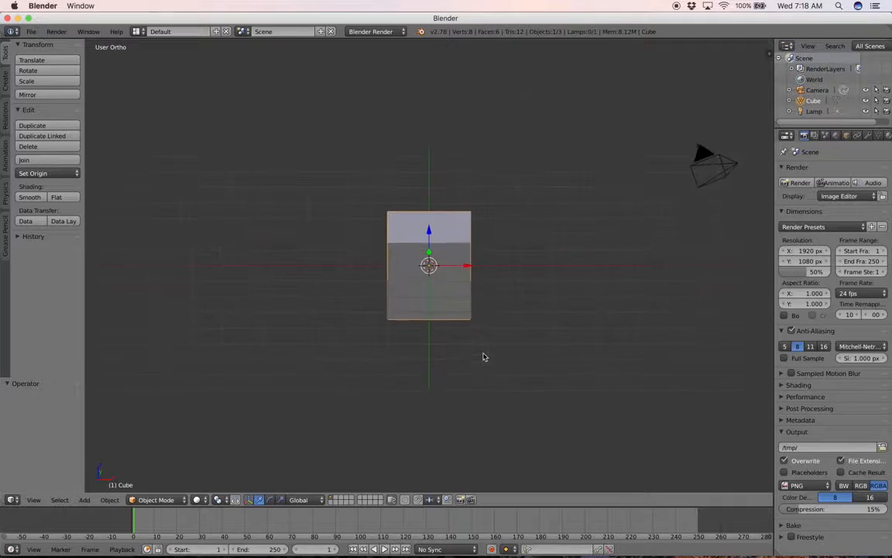
pyautogui.scroll(7, 483, 359)
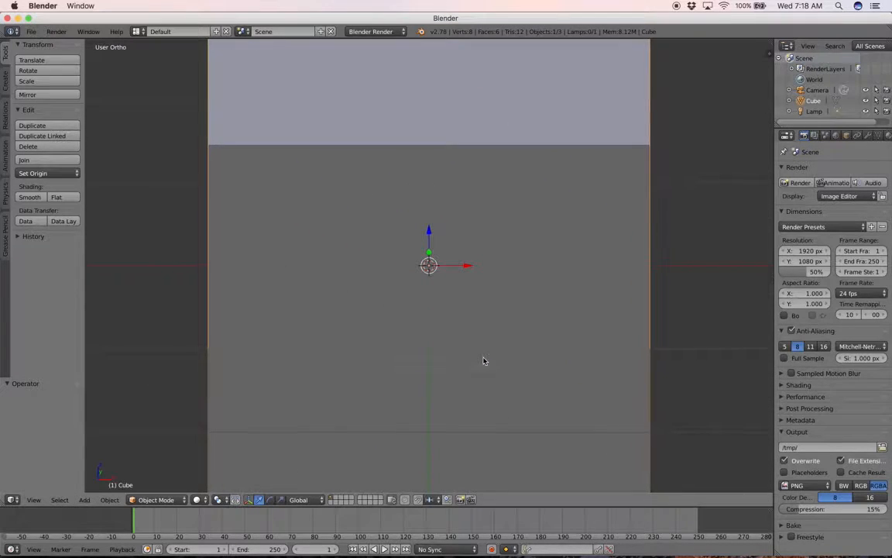
pyautogui.scroll(-2, 483, 357)
pyautogui.scroll(-6, 483, 356)
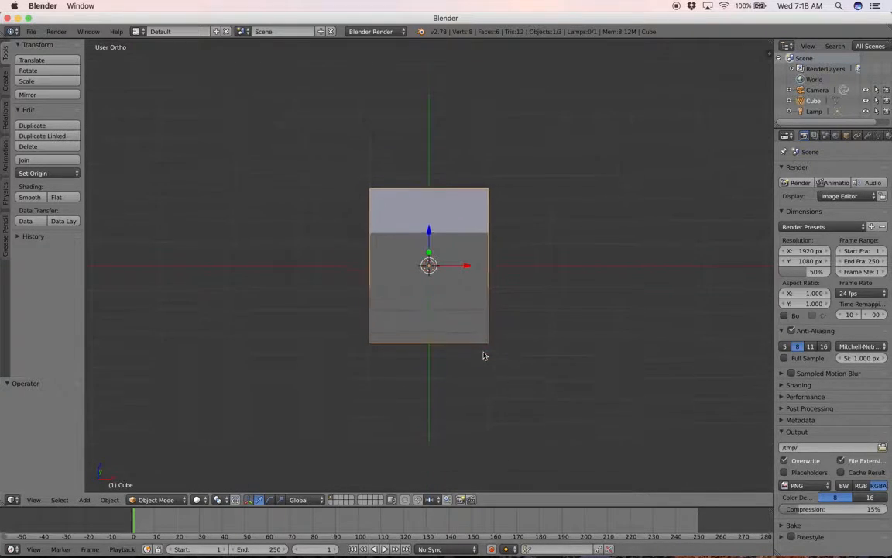
# Step: Zoom the 3D view away from the cube, in close to it, and back out
pyautogui.scroll(-2, 483, 355)
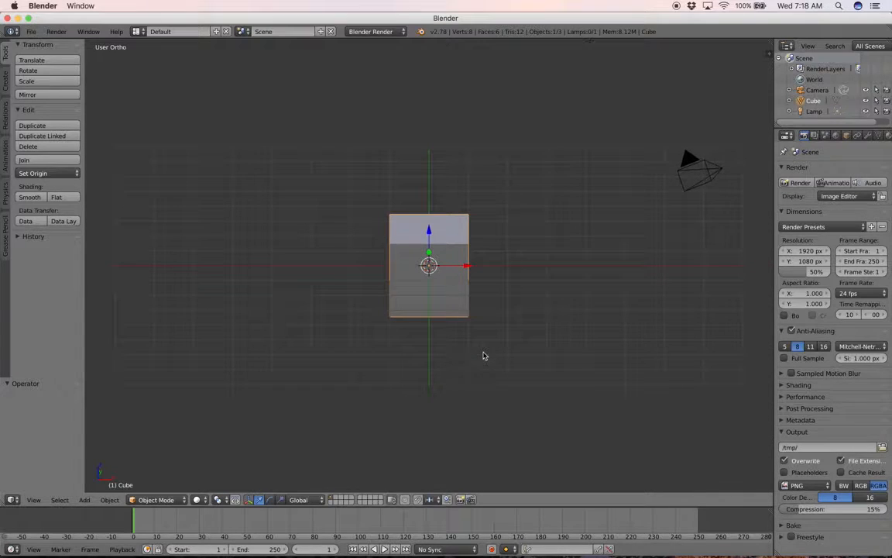
pyautogui.scroll(1, 482, 358)
pyautogui.scroll(6, 482, 358)
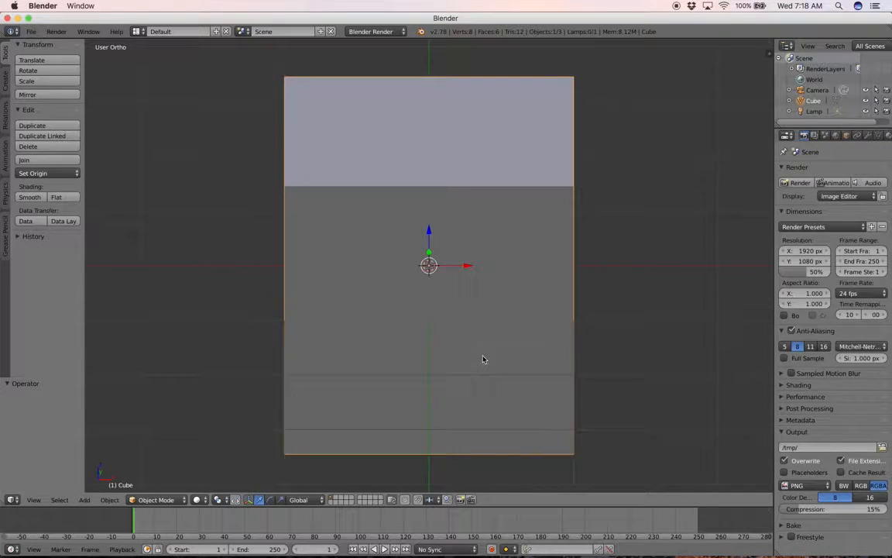
pyautogui.scroll(-4, 482, 358)
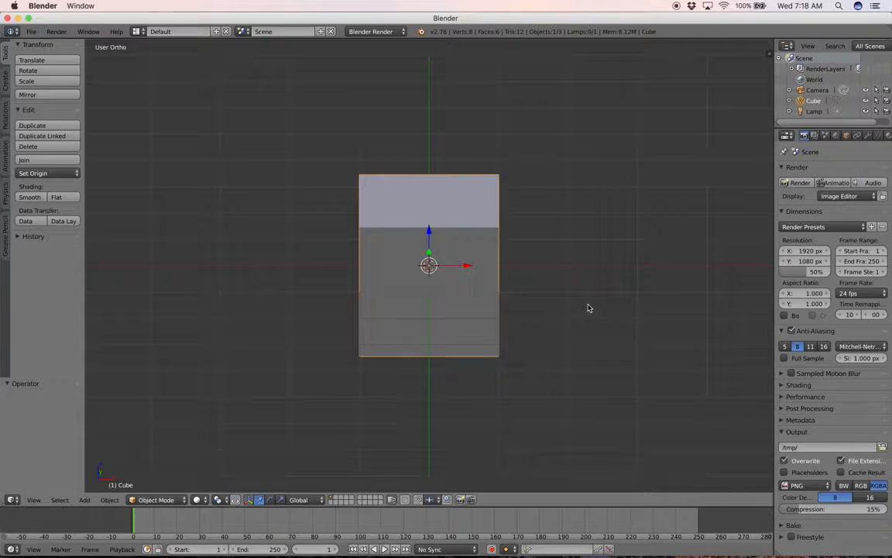
# Step: Duplicate the cube about 3.2 units along X, and duplicate that copy about -7.2 units along X to the original's other side
pyautogui.scroll(-3, 587, 308)
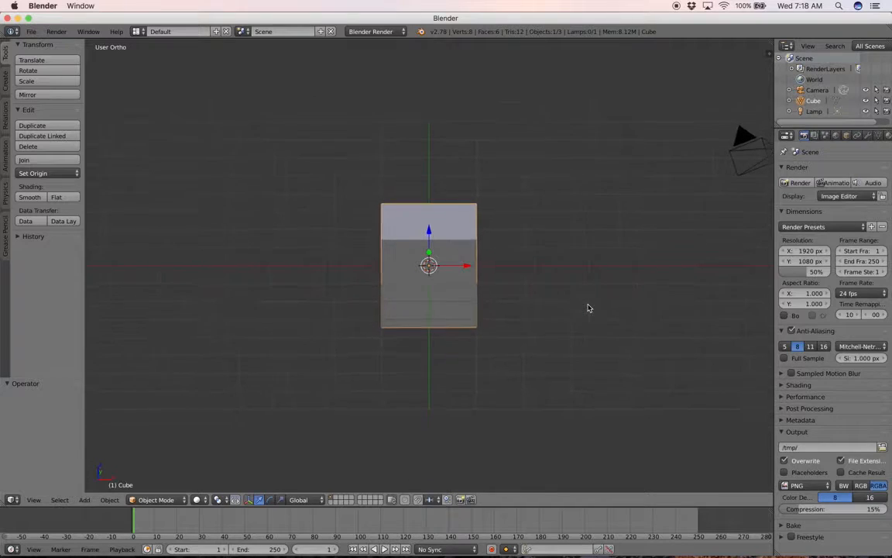
pyautogui.scroll(-1, 588, 308)
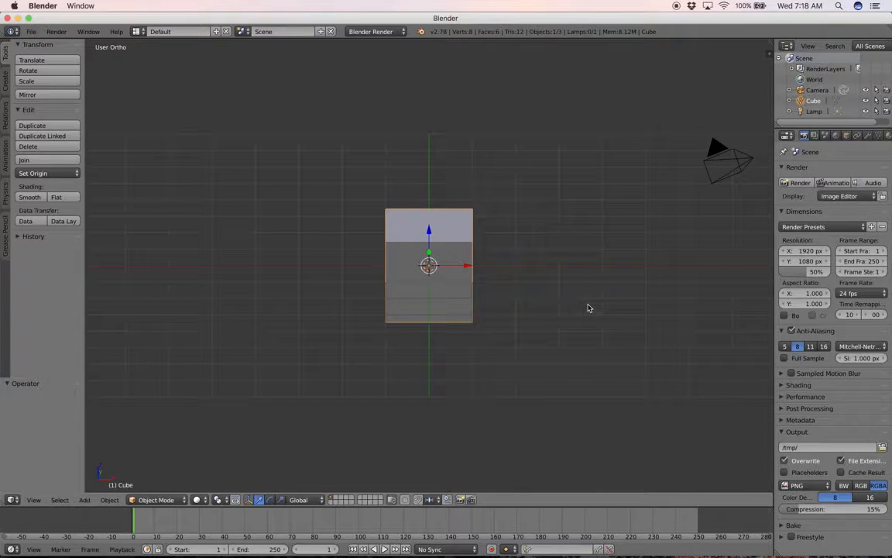
pyautogui.hotkey('shift', 'd')
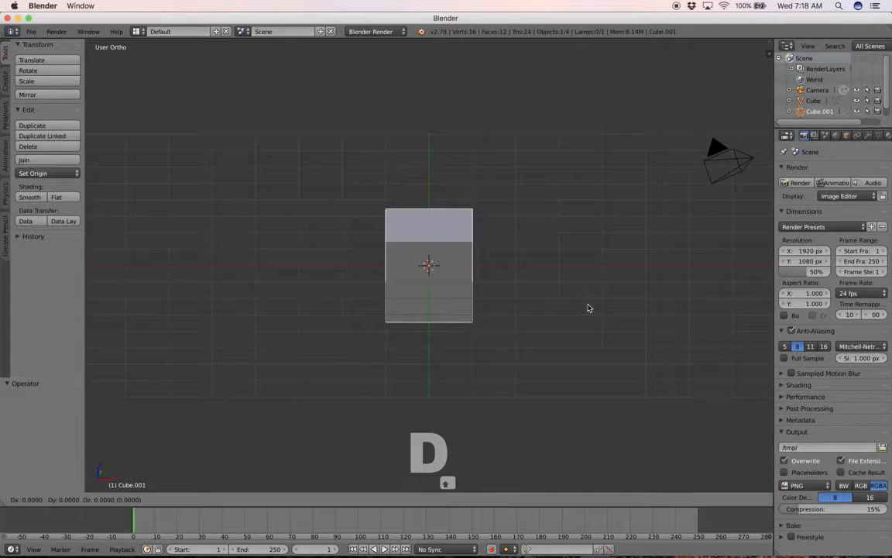
pyautogui.click(727, 295)
pyautogui.hotkey('shift', 'd')
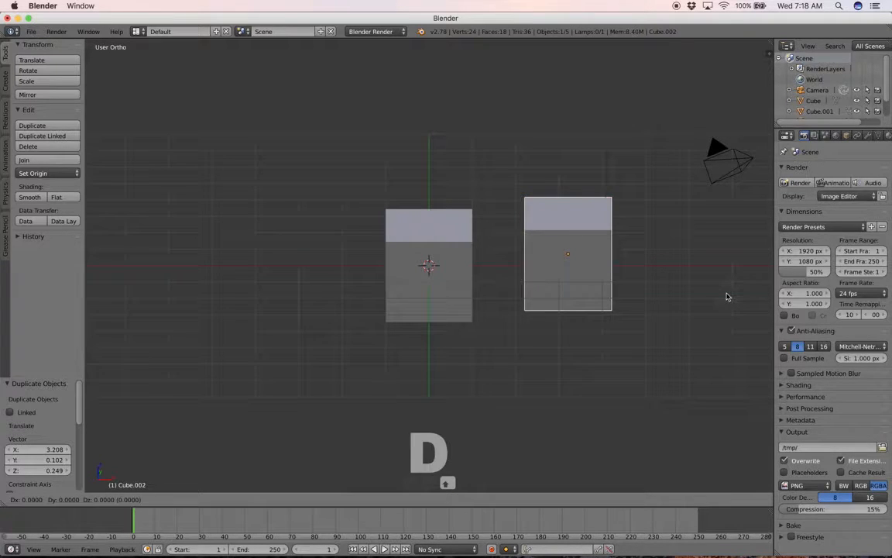
pyautogui.click(416, 300)
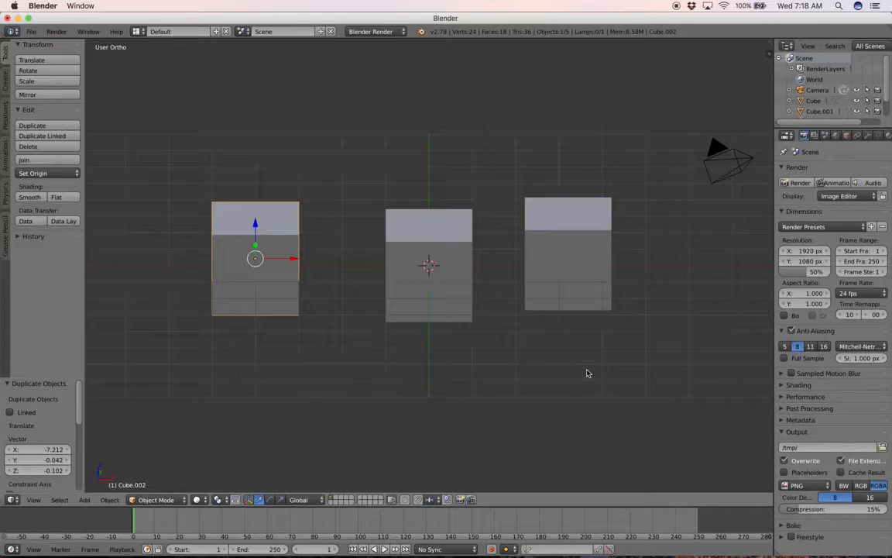
# Step: Select the cubes one at a time: the middle one, the right one, the left one and the middle one again
pyautogui.rightClick(414, 292)
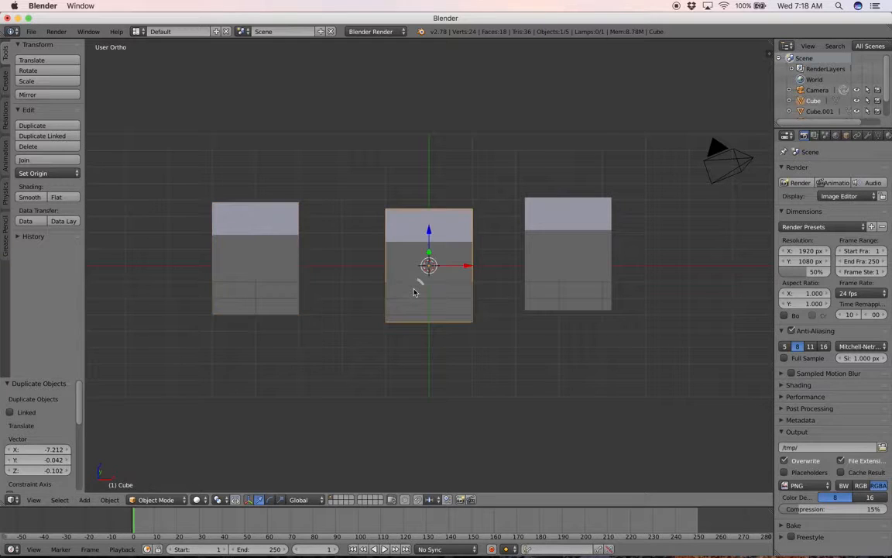
pyautogui.rightClick(589, 282)
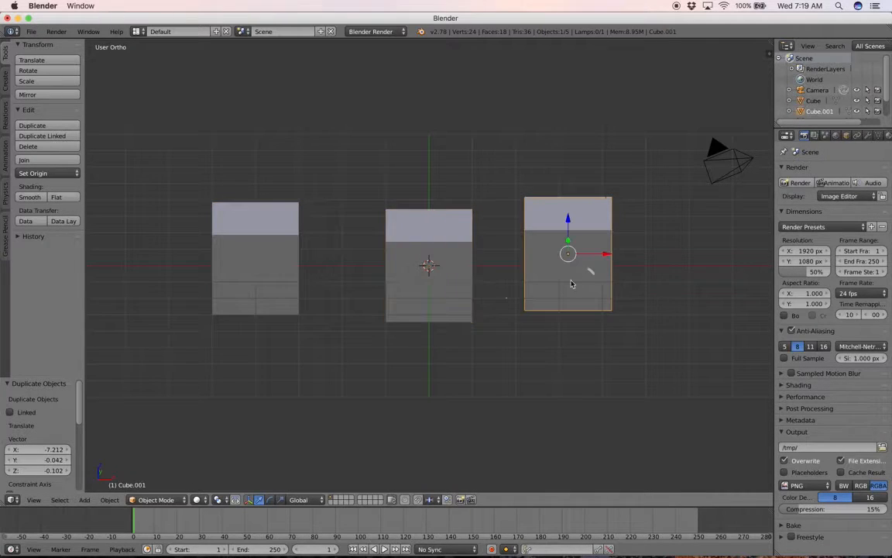
pyautogui.rightClick(242, 268)
pyautogui.rightClick(427, 293)
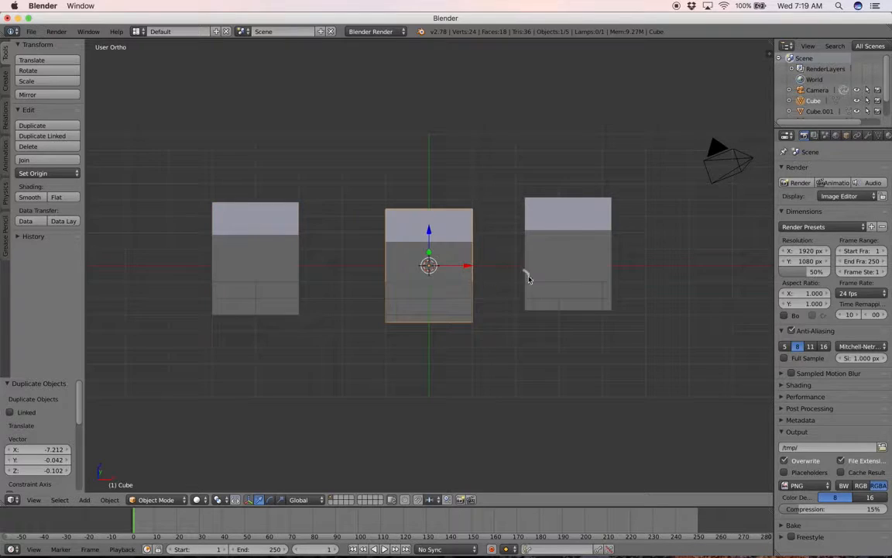
# Step: Select the right cube and add the middle and left cubes to the selection
pyautogui.rightClick(566, 266)
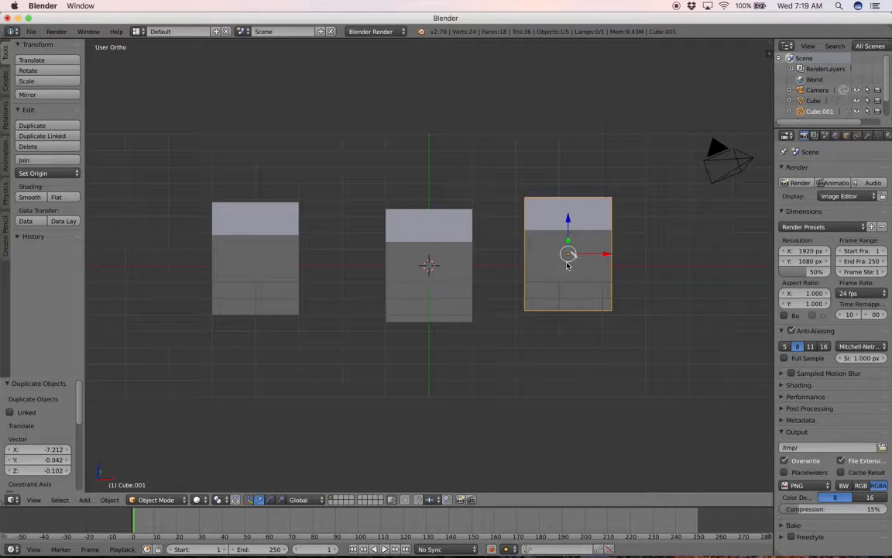
pyautogui.keyDown('shift'); pyautogui.rightClick(456, 277); pyautogui.keyUp('shift')
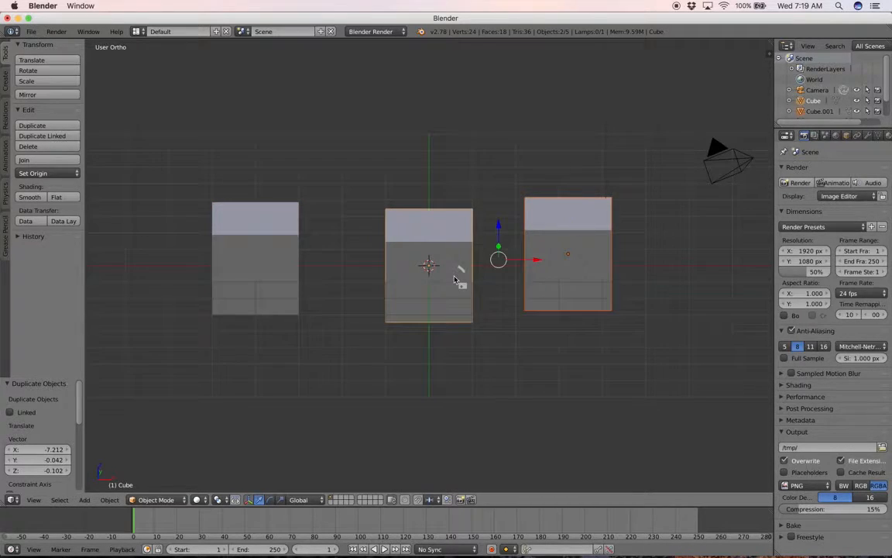
pyautogui.keyDown('shift'); pyautogui.rightClick(278, 274); pyautogui.keyUp('shift')
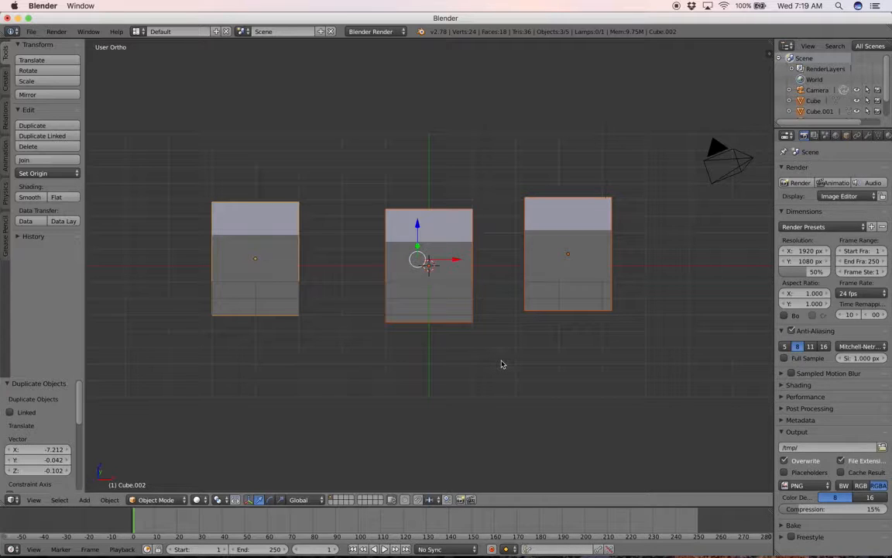
# Step: Deselect everything, select all objects in the scene, and deselect everything again
pyautogui.press('a')
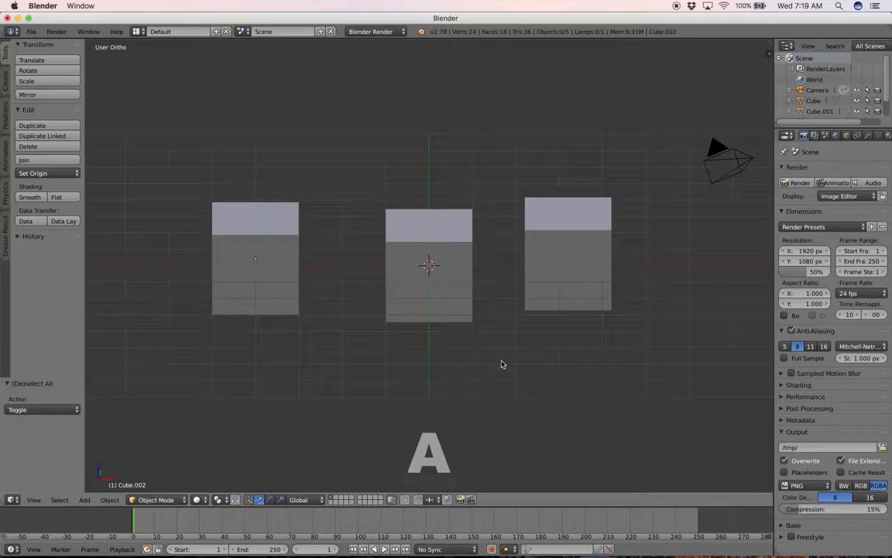
pyautogui.press('a')
pyautogui.press('a')
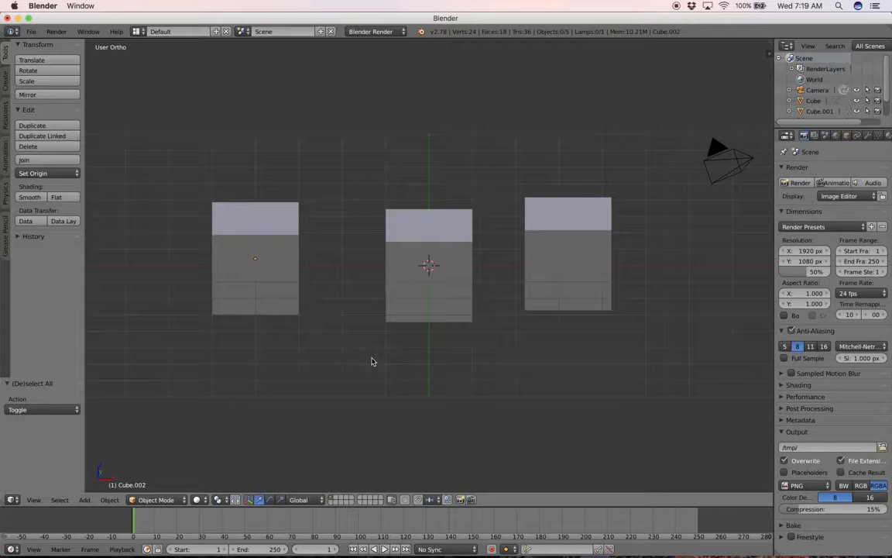
# Step: Box-select the left and middle cubes together, and clear the selection
pyautogui.press('b')
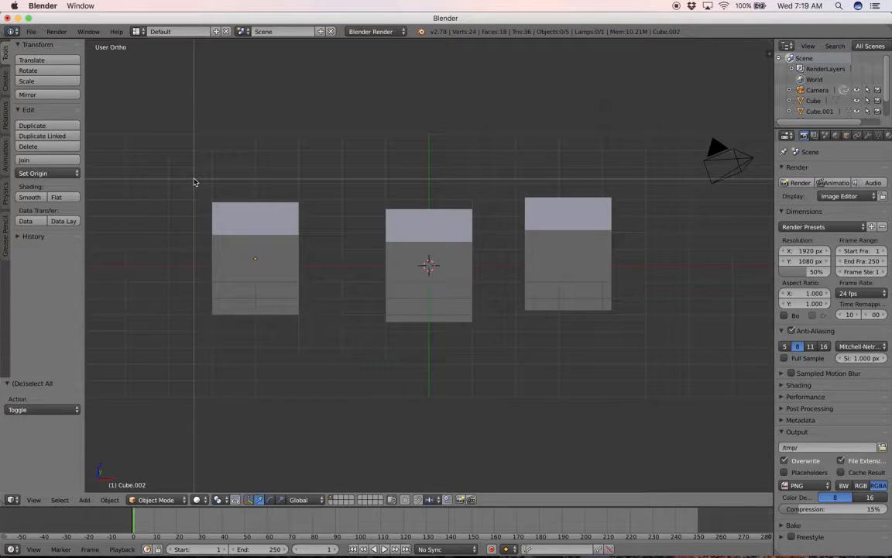
pyautogui.moveTo(195, 181); pyautogui.dragTo(431, 287)
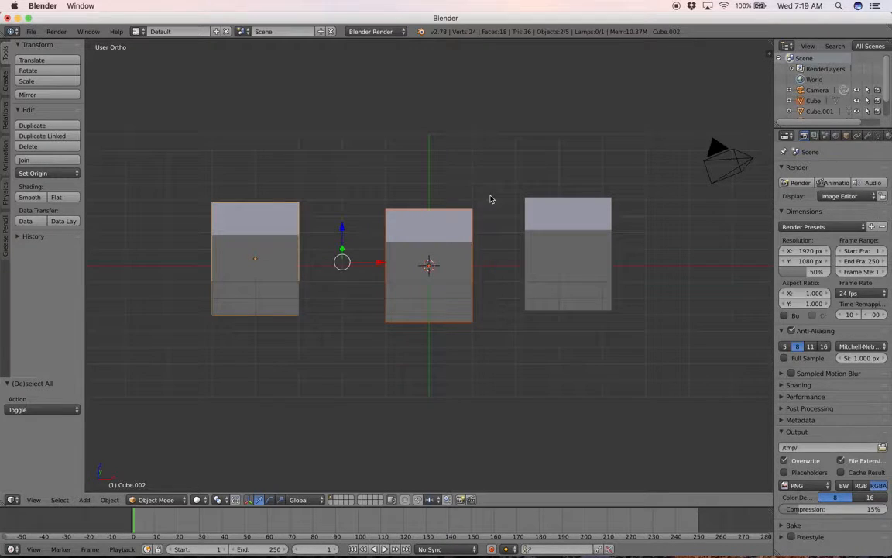
pyautogui.press('a')
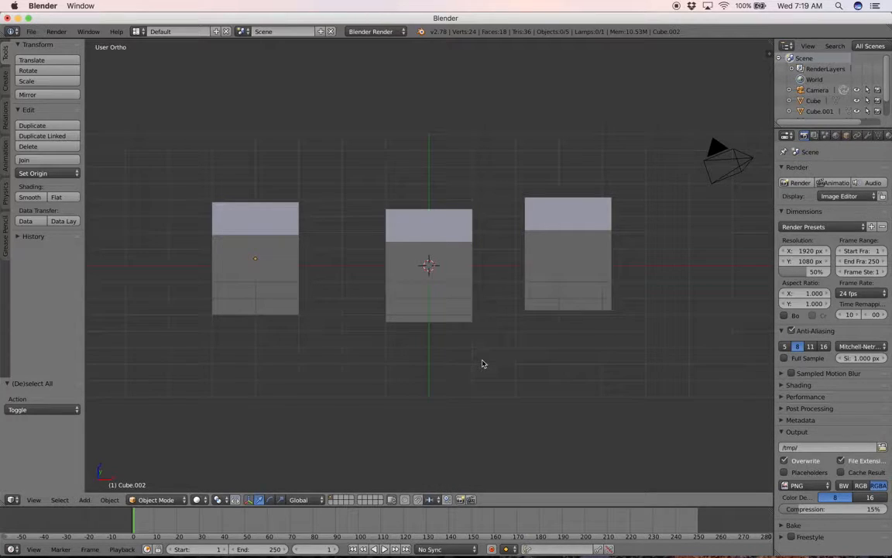
# Step: Circle-select all three cubes, trying smaller and larger selection circles, and clear the selection
pyautogui.press('c')
pyautogui.scroll(-5, 453, 297)
pyautogui.scroll(-2, 454, 297)
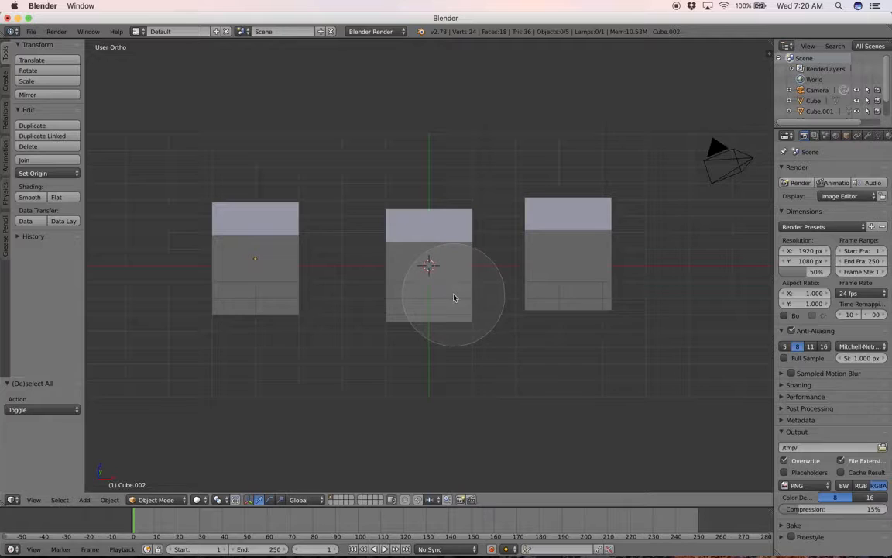
pyautogui.scroll(8, 454, 300)
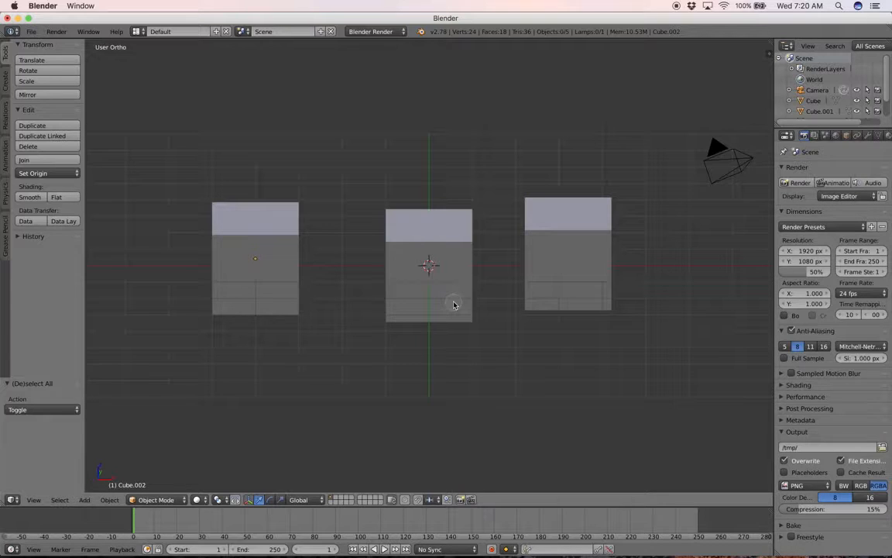
pyautogui.scroll(-10, 454, 305)
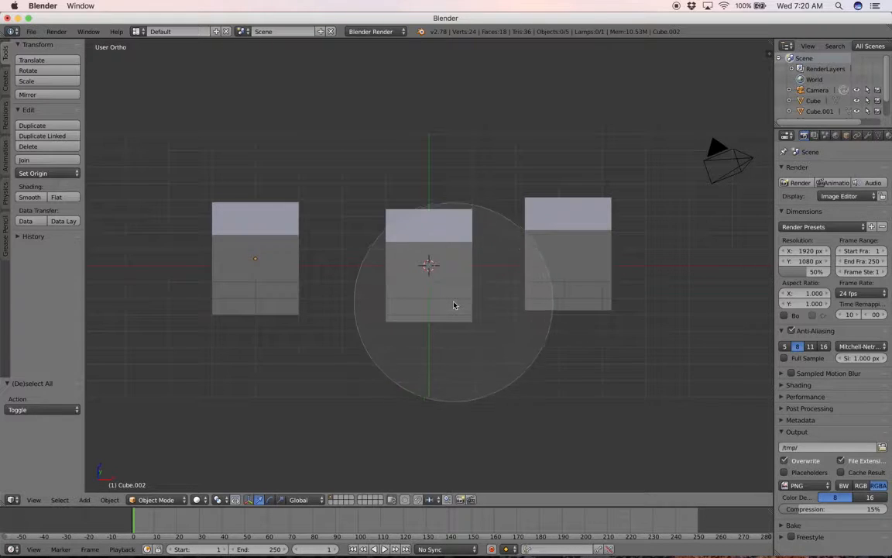
pyautogui.click(521, 249)
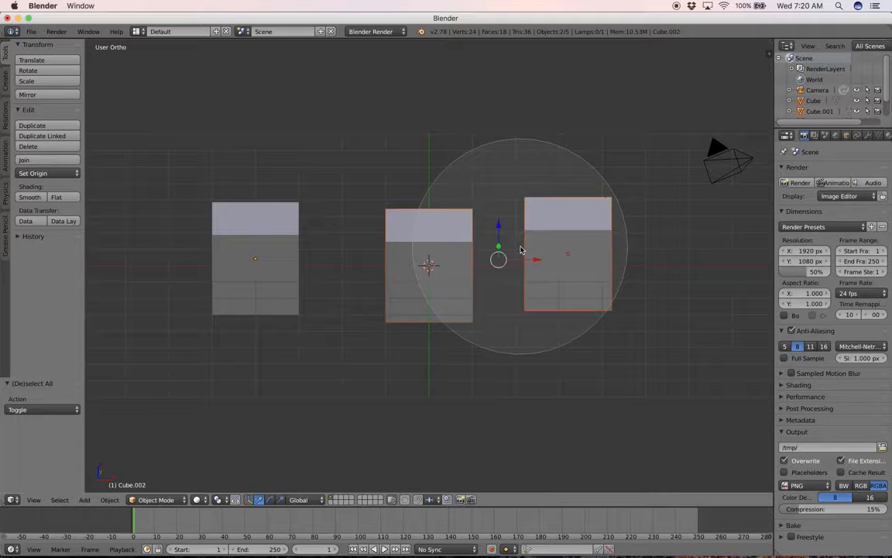
pyautogui.click(252, 253)
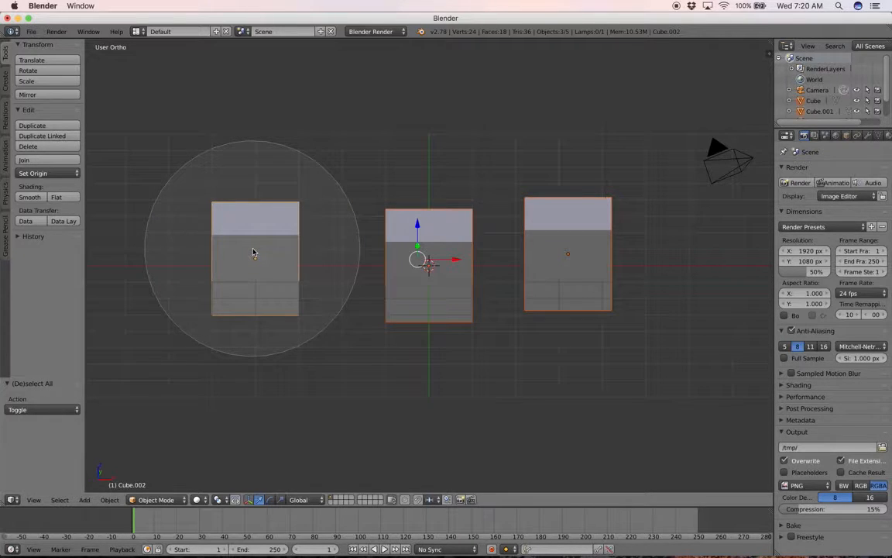
pyautogui.scroll(-1, 254, 252)
pyautogui.scroll(7, 254, 253)
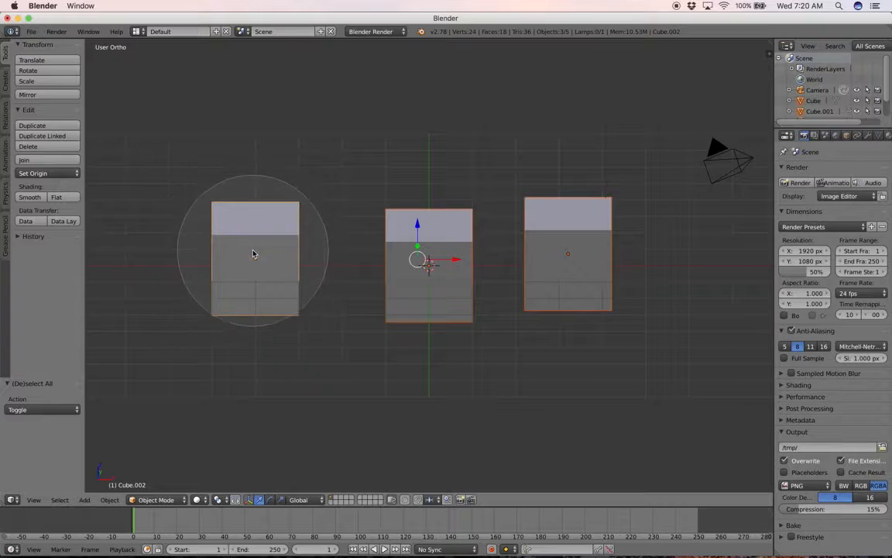
pyautogui.scroll(4, 252, 253)
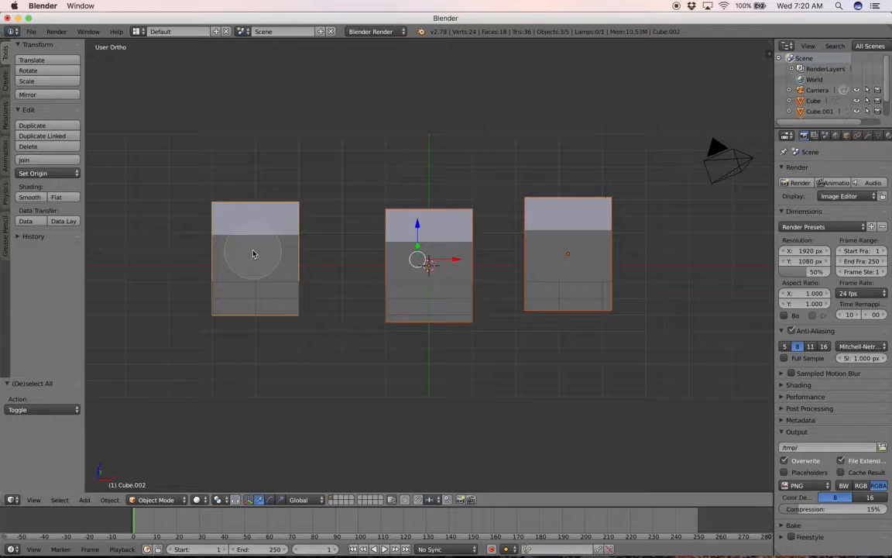
pyautogui.press('Escape')
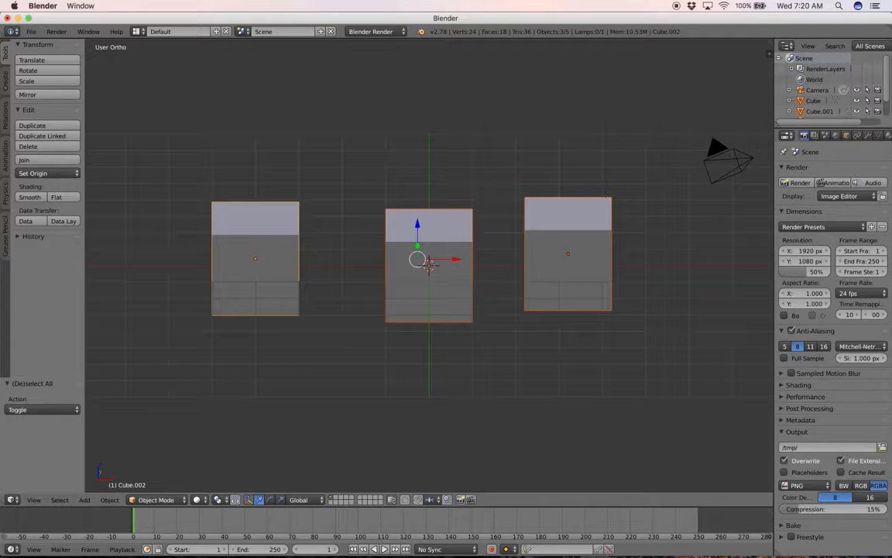
pyautogui.press('a')
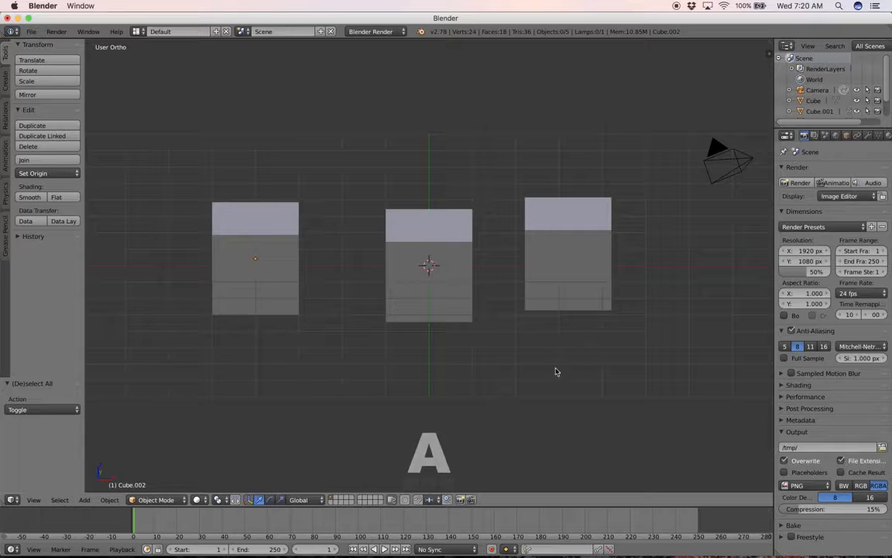
# Step: Select the middle cube, try moving it freely and along the global X, Y and Z axes, and cancel the move
pyautogui.rightClick(450, 314)
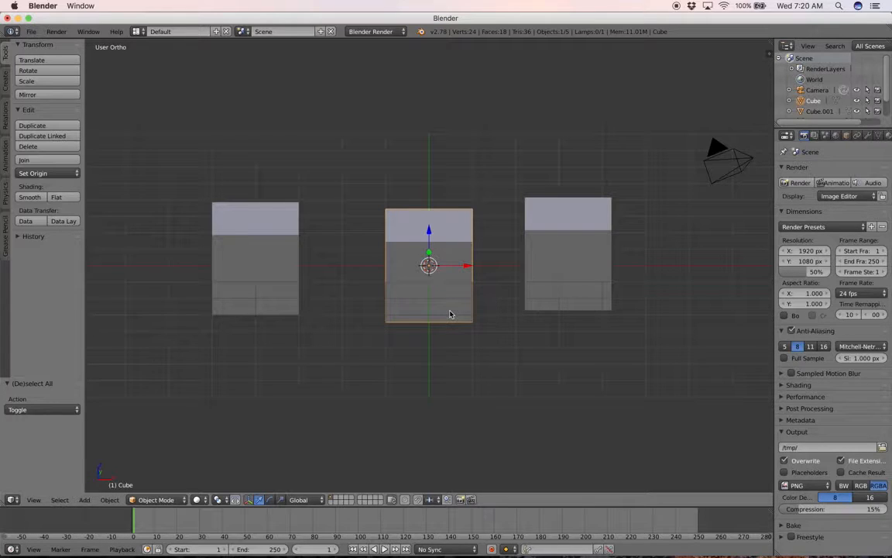
pyautogui.press('g')
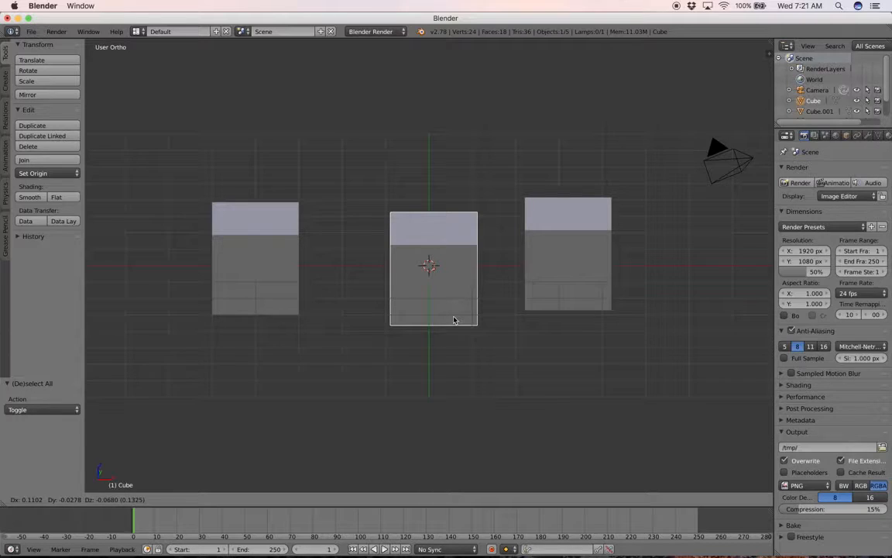
pyautogui.press('x')
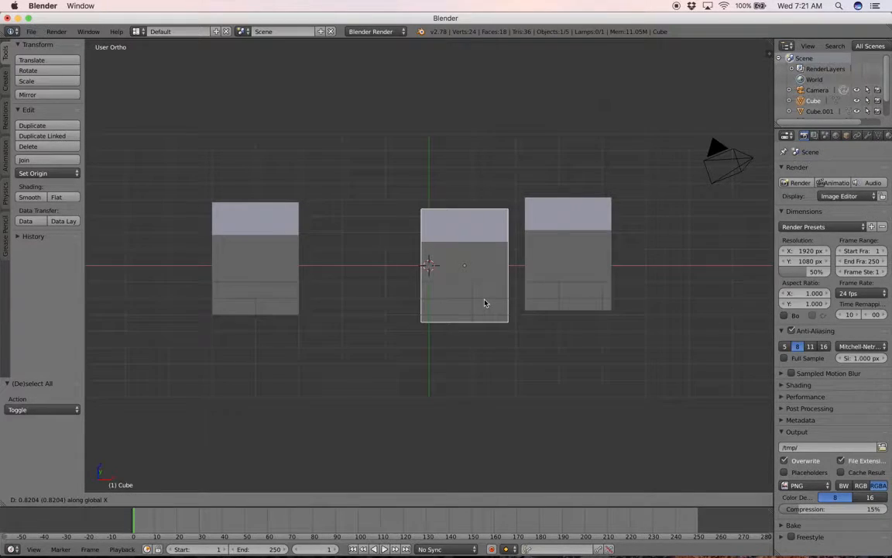
pyautogui.press('y')
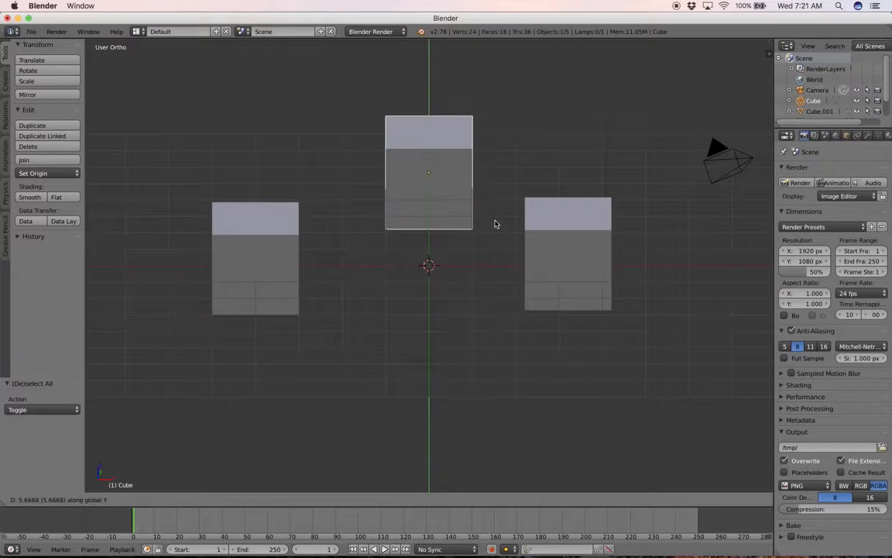
pyautogui.press('z')
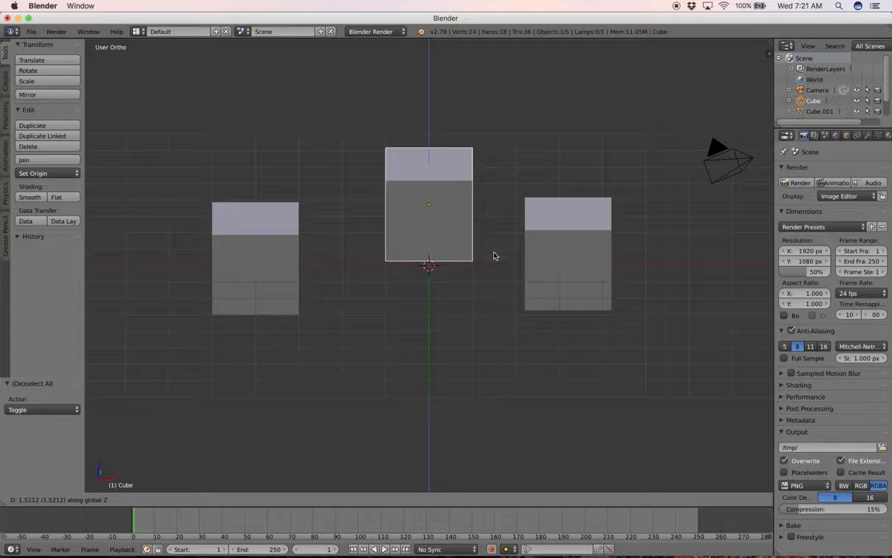
pyautogui.press('Escape')
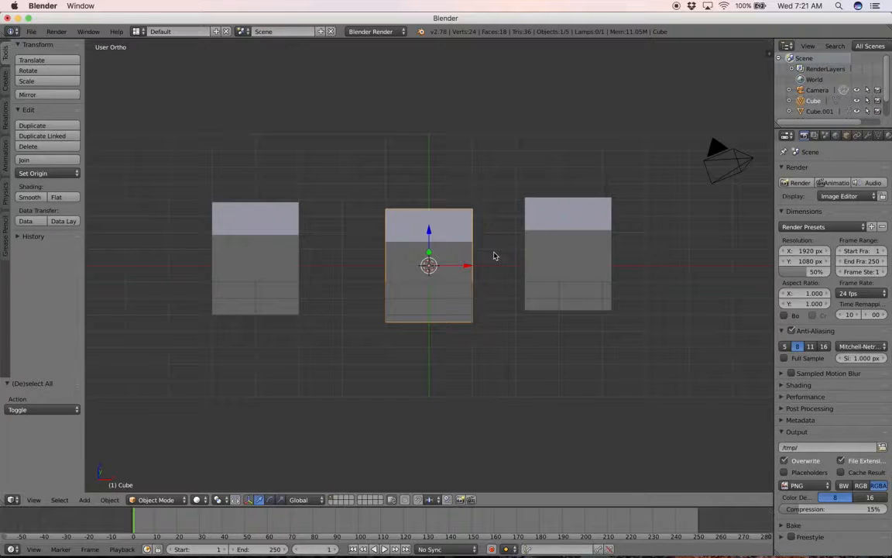
# Step: Try moving the middle cube -3 units along the global X axis, and cancel the move
pyautogui.press('g')
pyautogui.press('x')
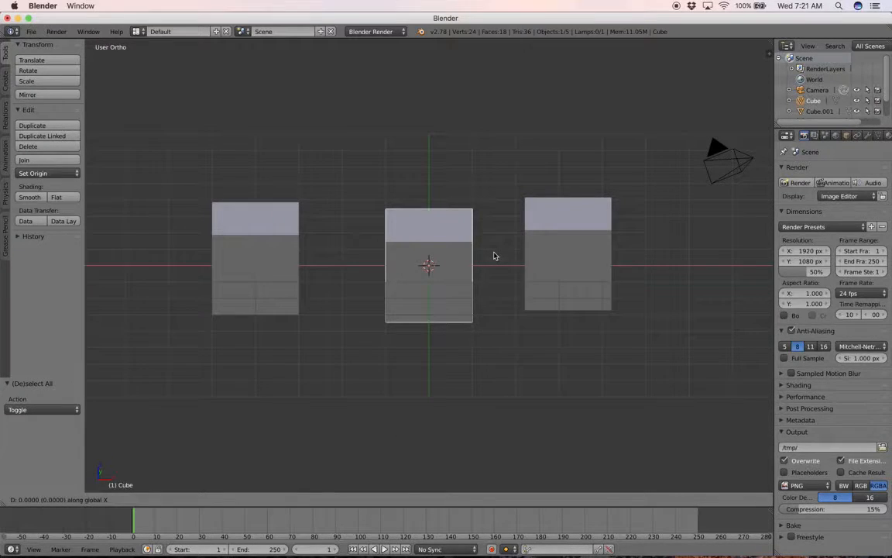
pyautogui.write('3')
pyautogui.press('-')
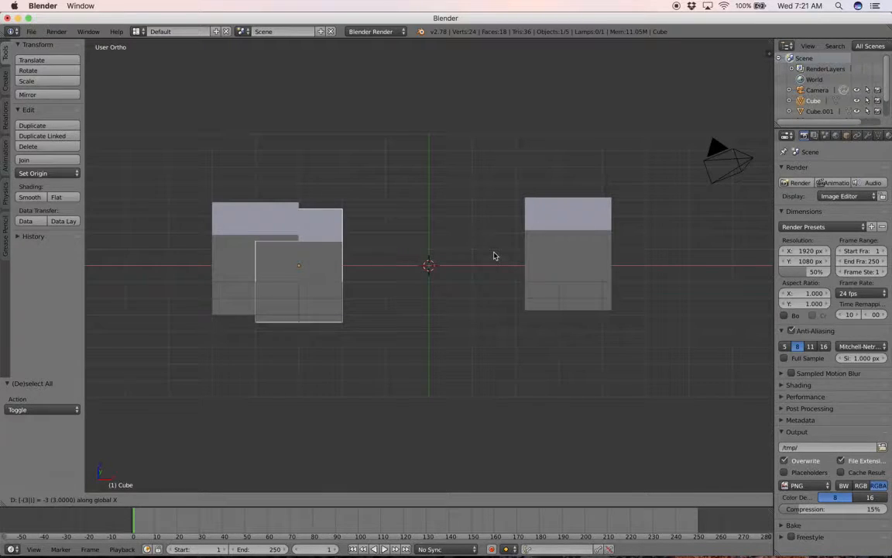
pyautogui.press('Escape')
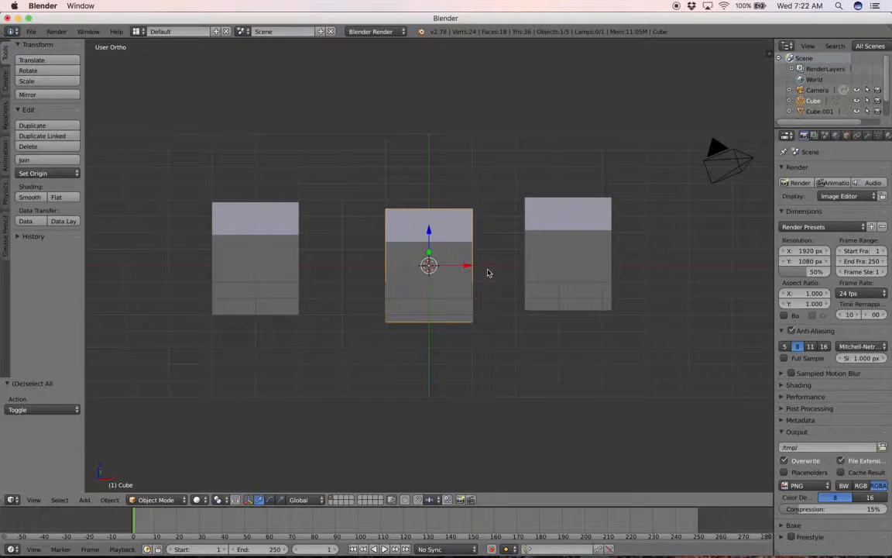
# Step: Try scaling the middle cube uniformly and along the global X, Y and Z axes individually, cancelling the scaling
pyautogui.press('s')
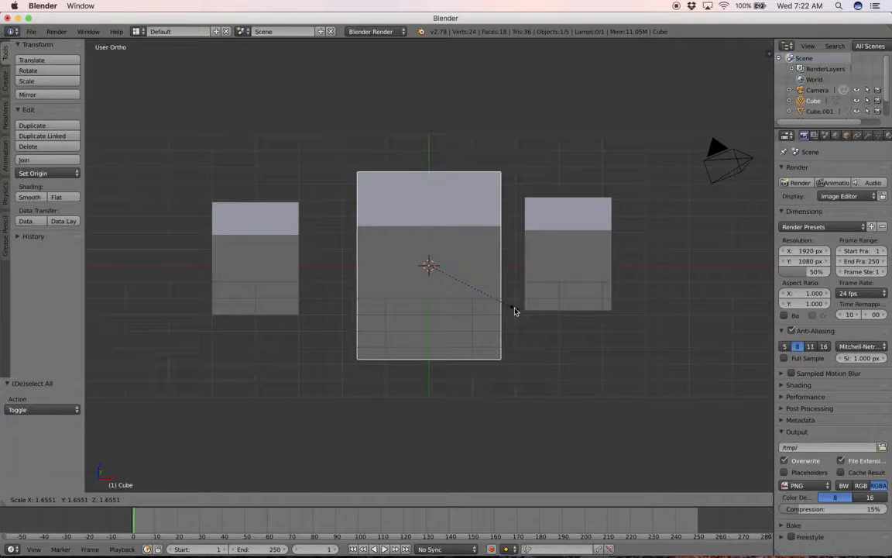
pyautogui.press('Escape')
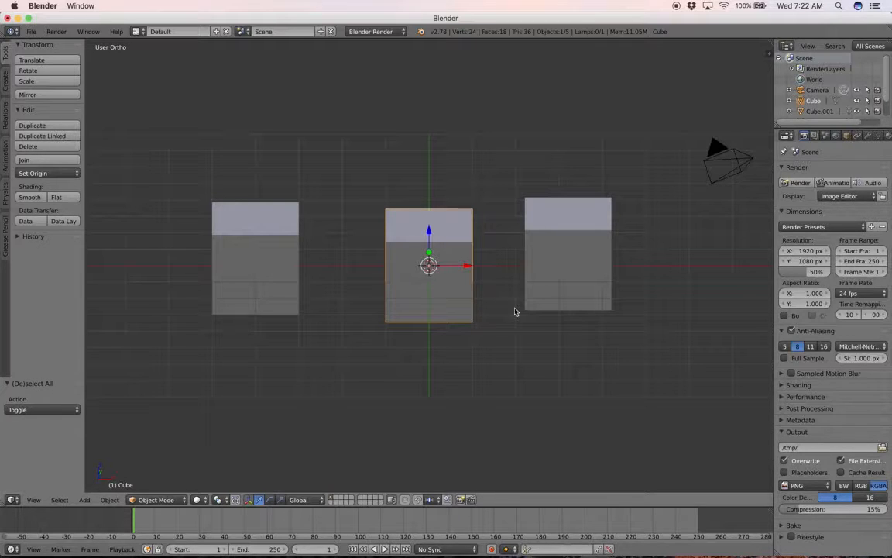
pyautogui.press('s')
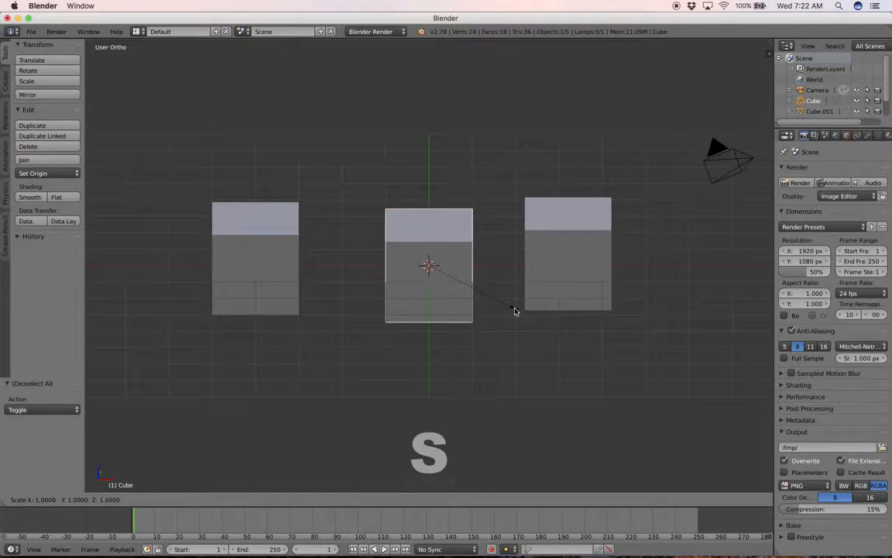
pyautogui.press('x')
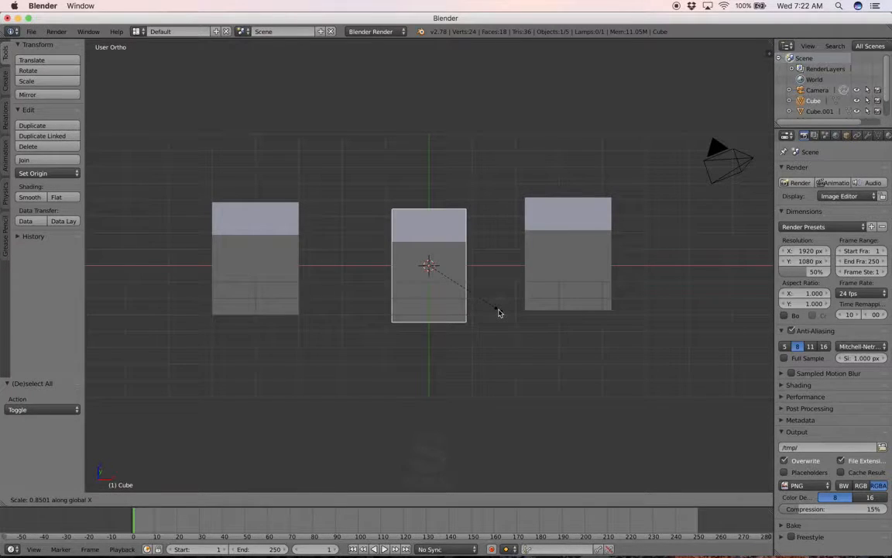
pyautogui.press('y')
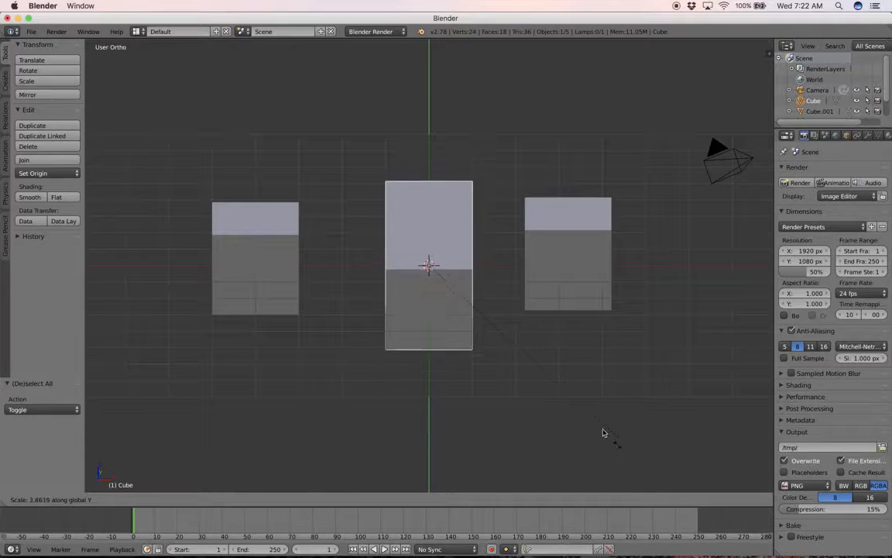
pyautogui.press('z')
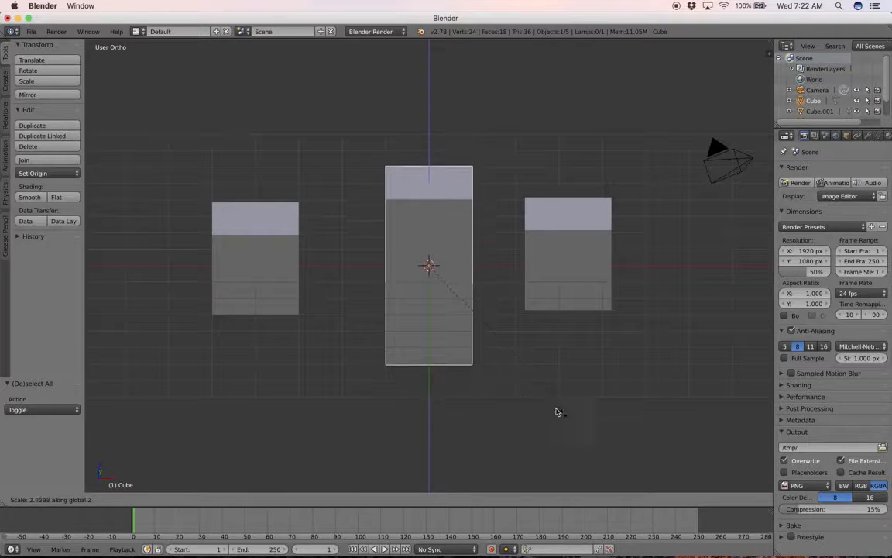
pyautogui.rightClick(490, 378)
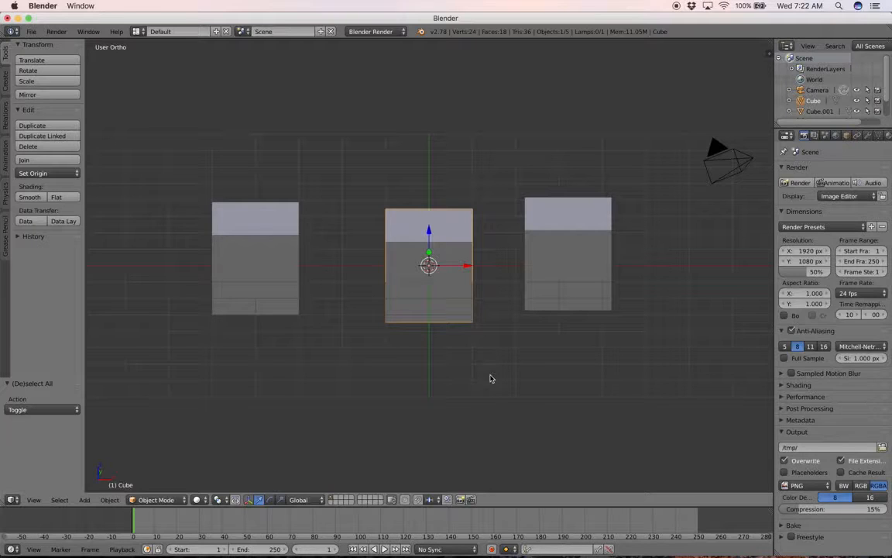
# Step: Try scaling the middle cube in X and Y only with the global Z axis locked, and cancel the scaling
pyautogui.press('s')
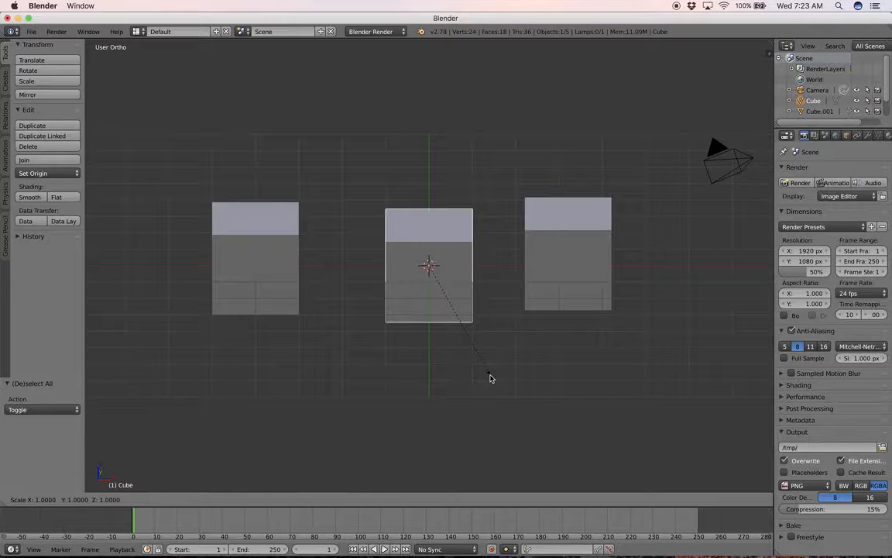
pyautogui.hotkey('shift', 'z')
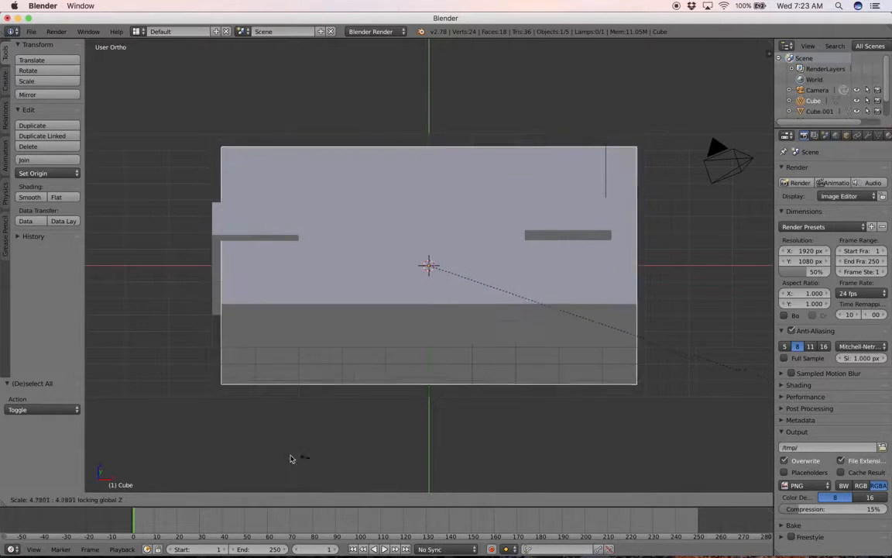
pyautogui.click(529, 349)
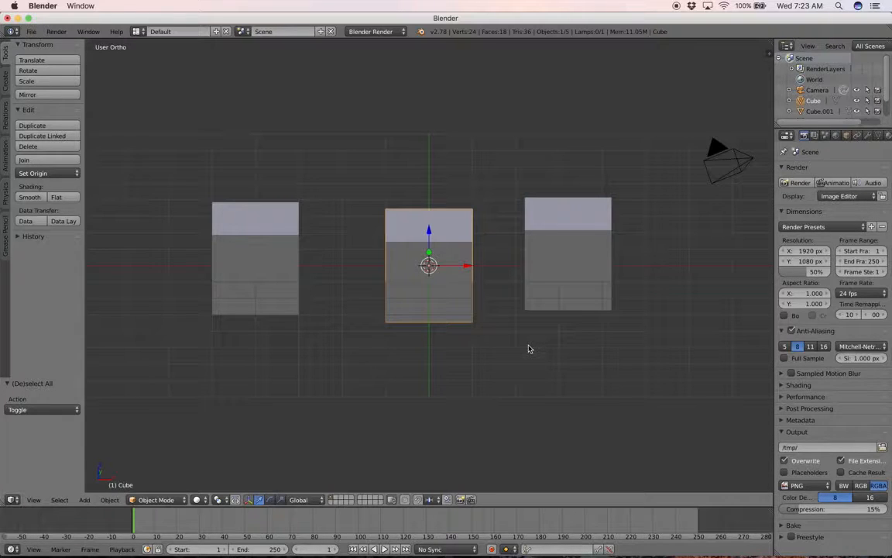
# Step: Try scaling the middle cube by a factor of 2 along the global X axis, and cancel the scaling
pyautogui.press('s')
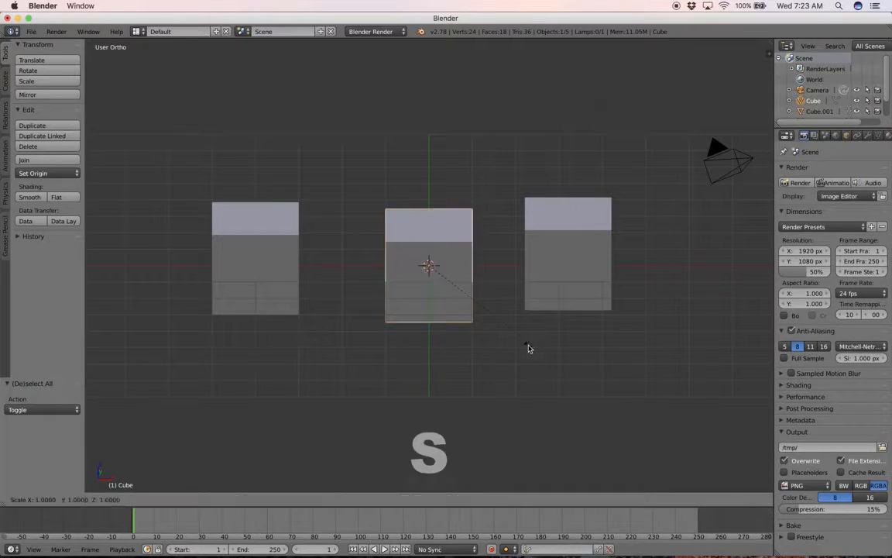
pyautogui.press('x')
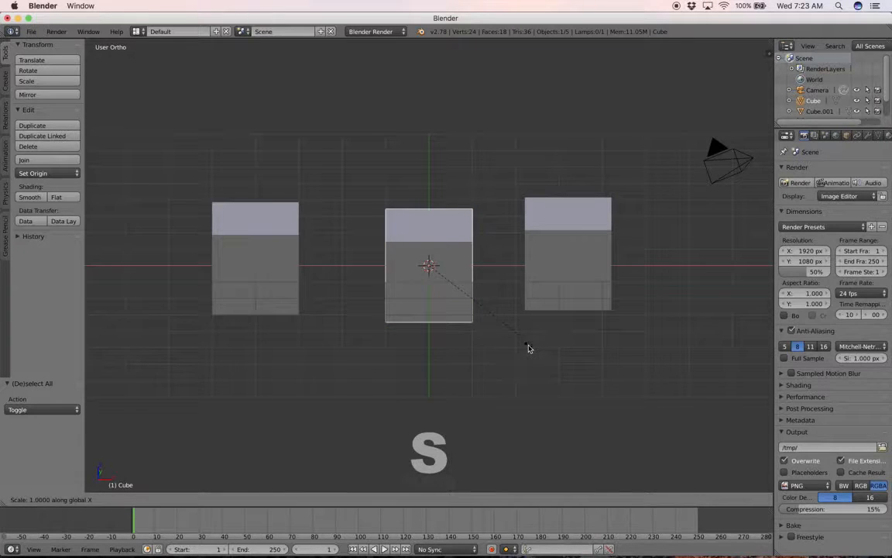
pyautogui.press('2')
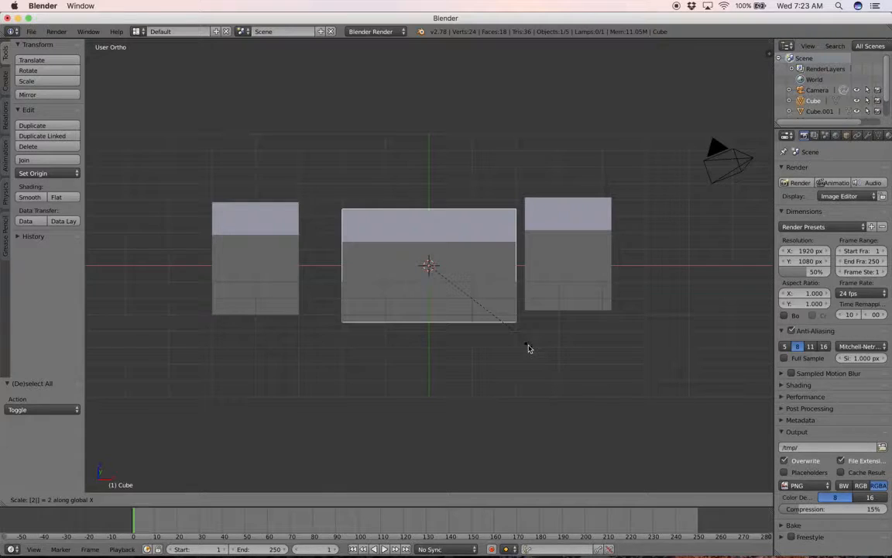
pyautogui.press('Escape')
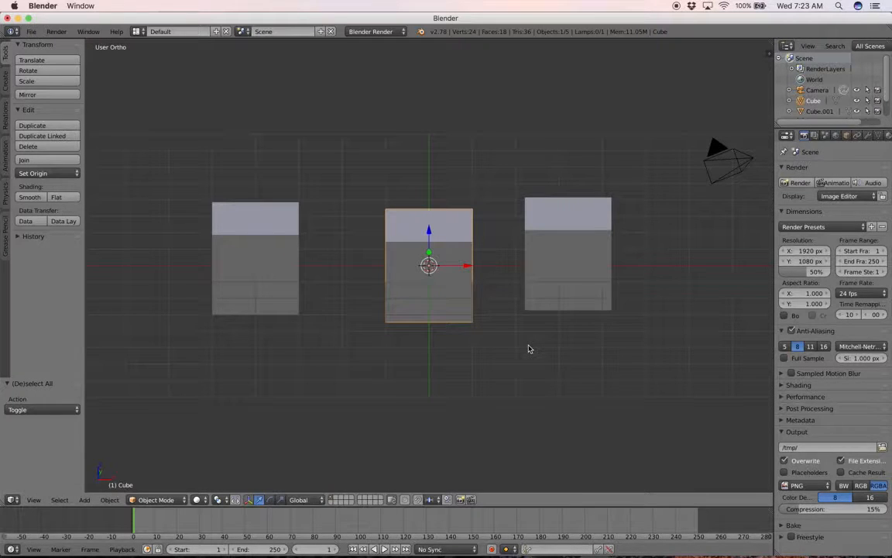
# Step: Try scaling the middle cube by a factor of 0.5 along the global Z axis, and cancel the scaling
pyautogui.press('s')
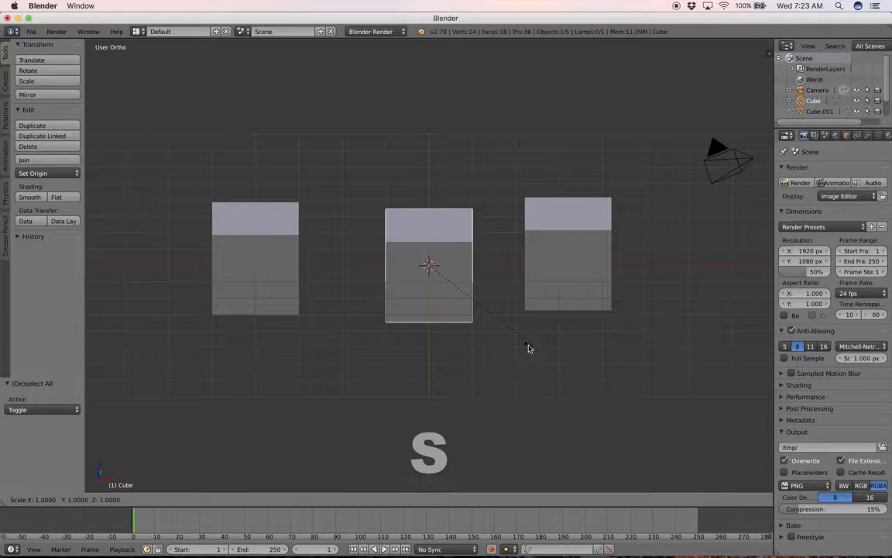
pyautogui.press('z')
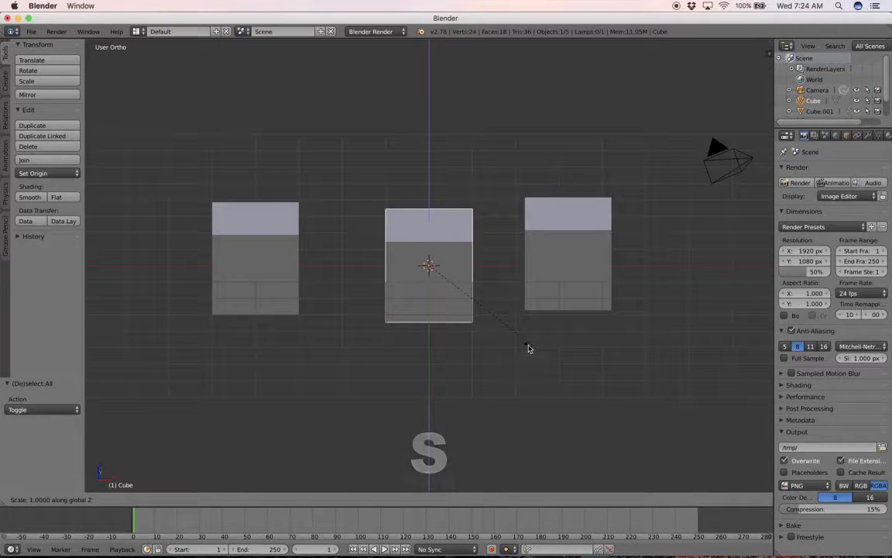
pyautogui.press('.')
pyautogui.write('5')
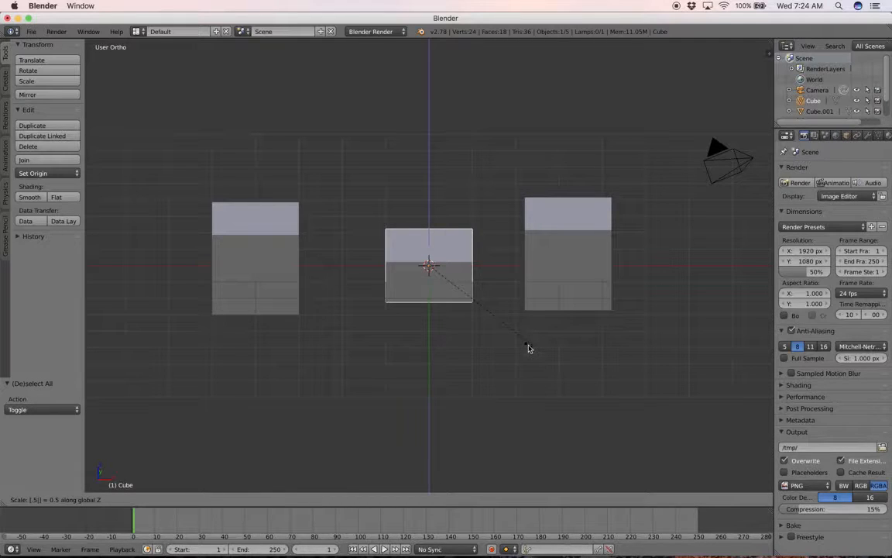
pyautogui.press('Escape')
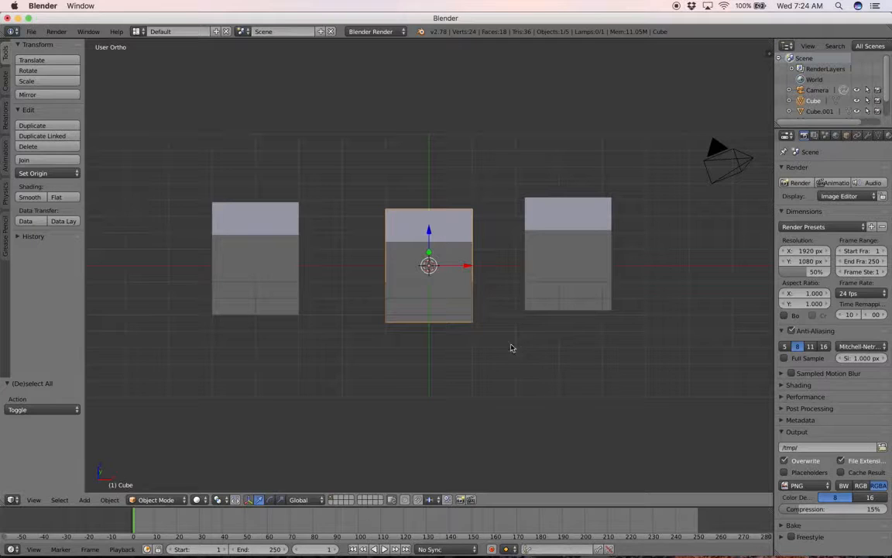
# Step: Try freely rotating the middle cube in the angled view and scaling and rotating it in the front view, cancelling each transform
pyautogui.press('r')
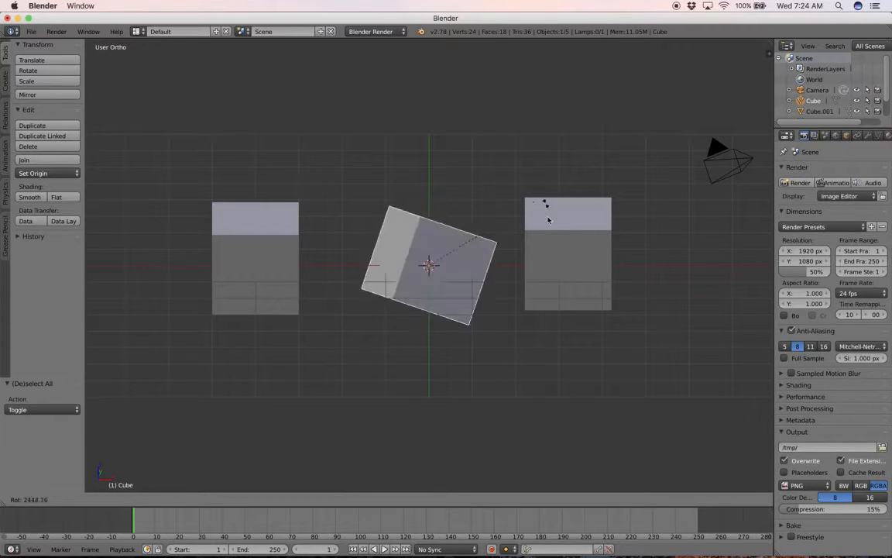
pyautogui.press('Escape')
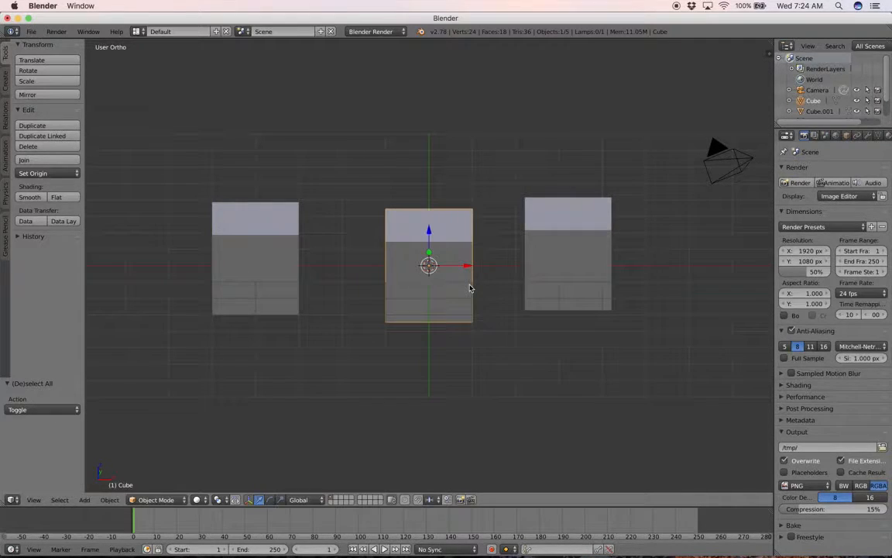
pyautogui.press('KP_1')
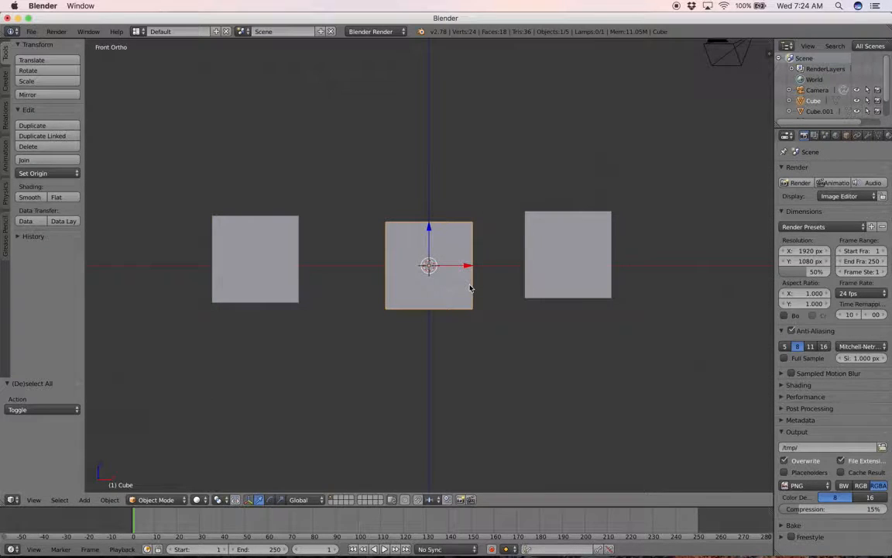
pyautogui.press('s')
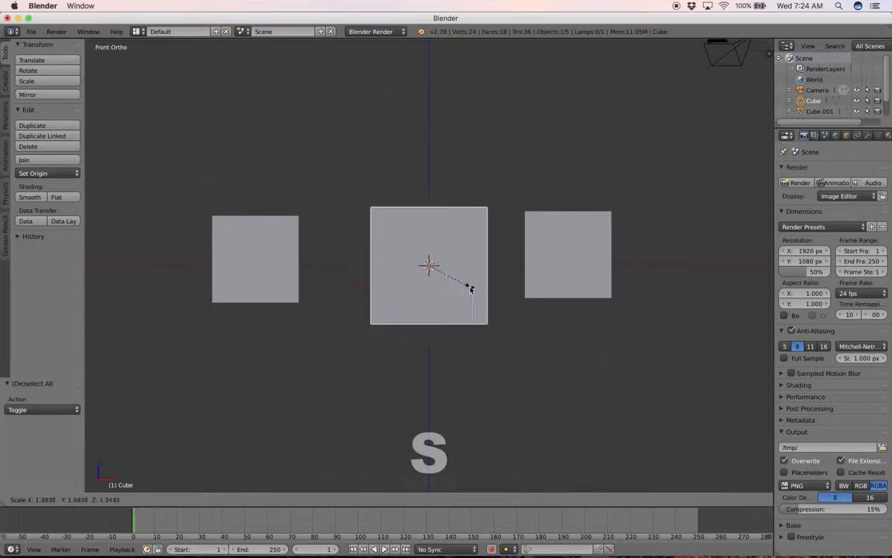
pyautogui.rightClick(470, 314)
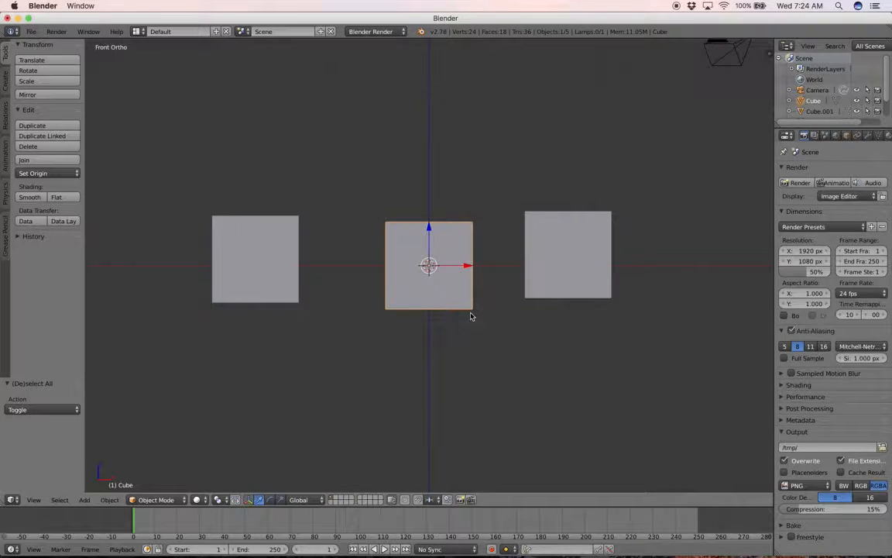
pyautogui.press('r')
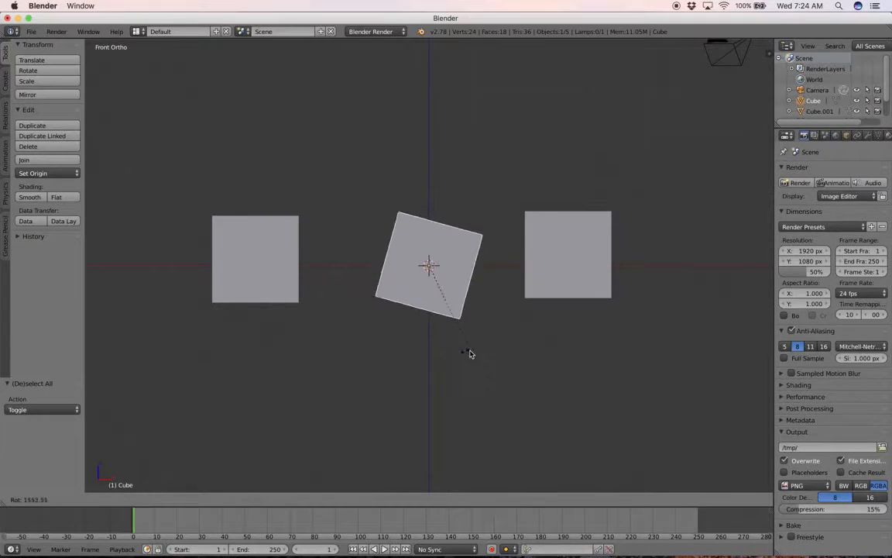
pyautogui.press('Escape')
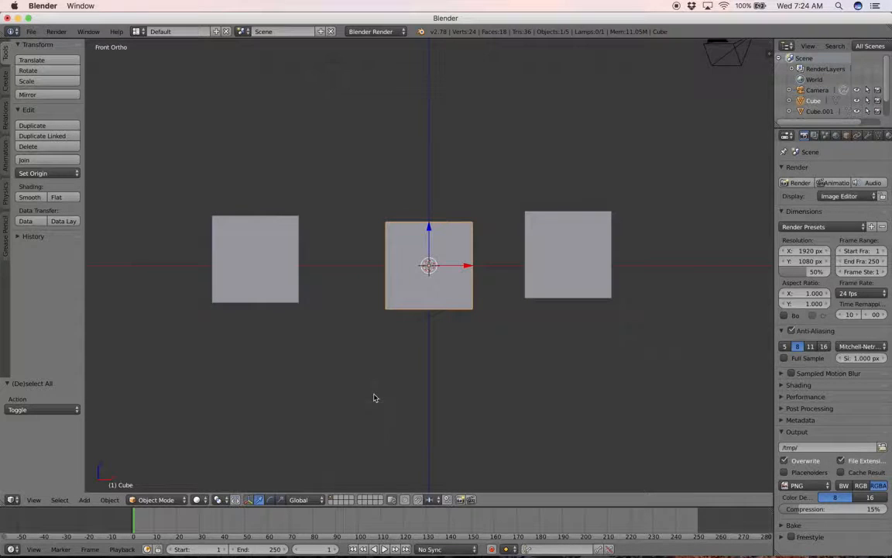
# Step: Try freely rotating the middle cube from an oblique view of the three cubes, and cancel the rotation
pyautogui.moveTo(374, 396); pyautogui.dragTo(376, 397, button='middle')
pyautogui.scroll(5, 376, 398)
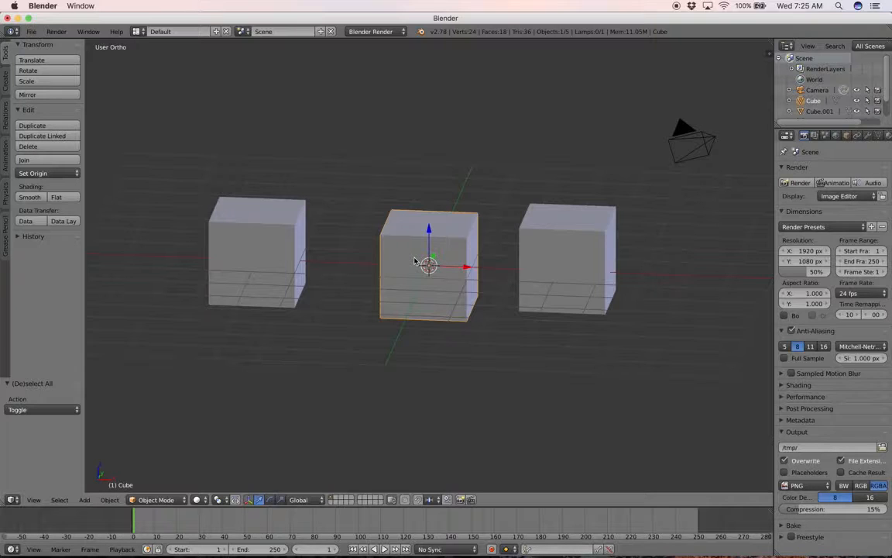
pyautogui.press('r')
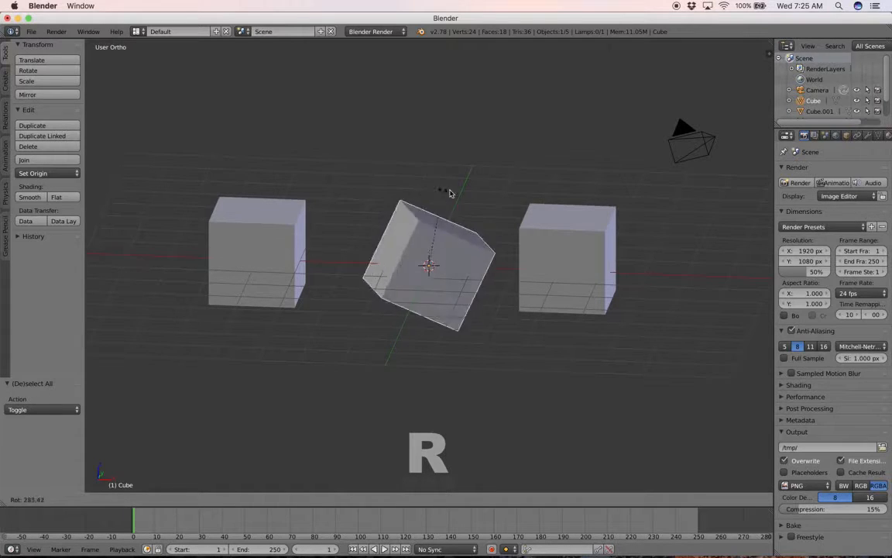
pyautogui.rightClick(360, 266)
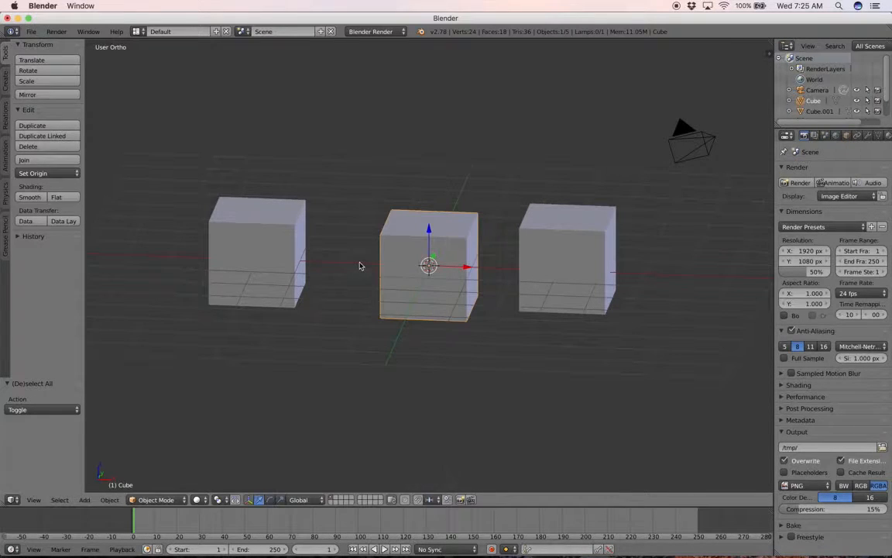
# Step: Try rotating the middle cube around the global X axis from a slightly raised view, and cancel the rotation
pyautogui.hscroll(-5, 360, 266)
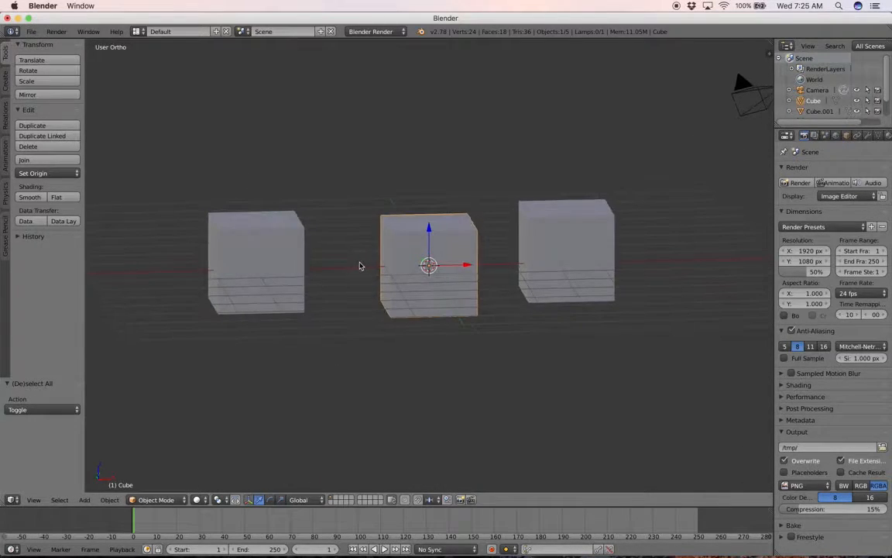
pyautogui.hscroll(3, 360, 266)
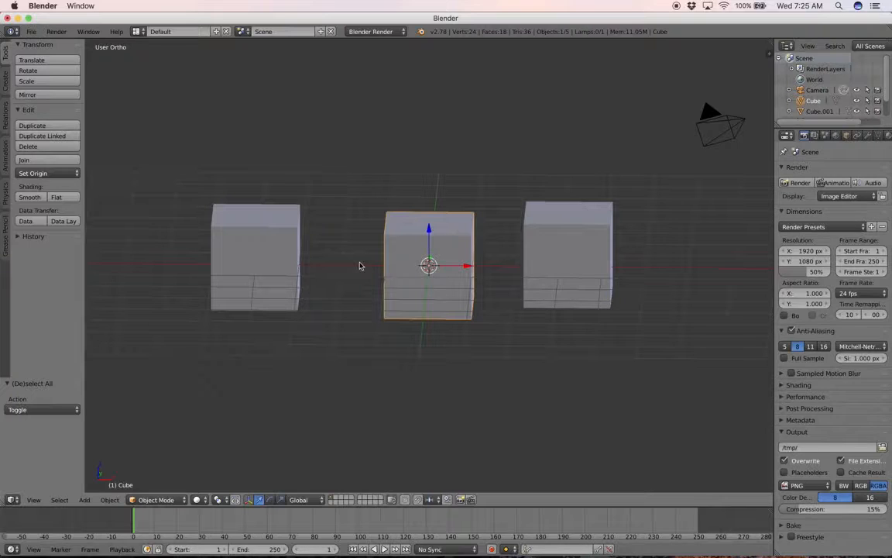
pyautogui.press('r')
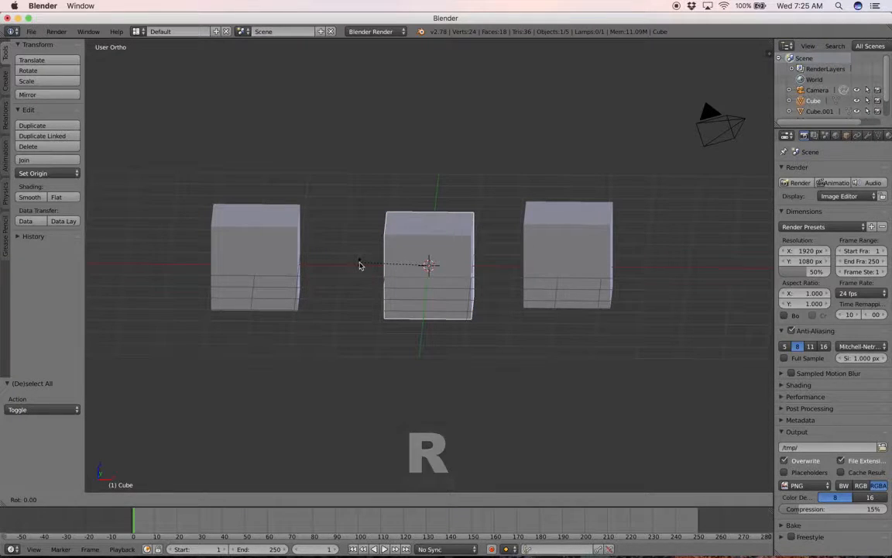
pyautogui.press('x')
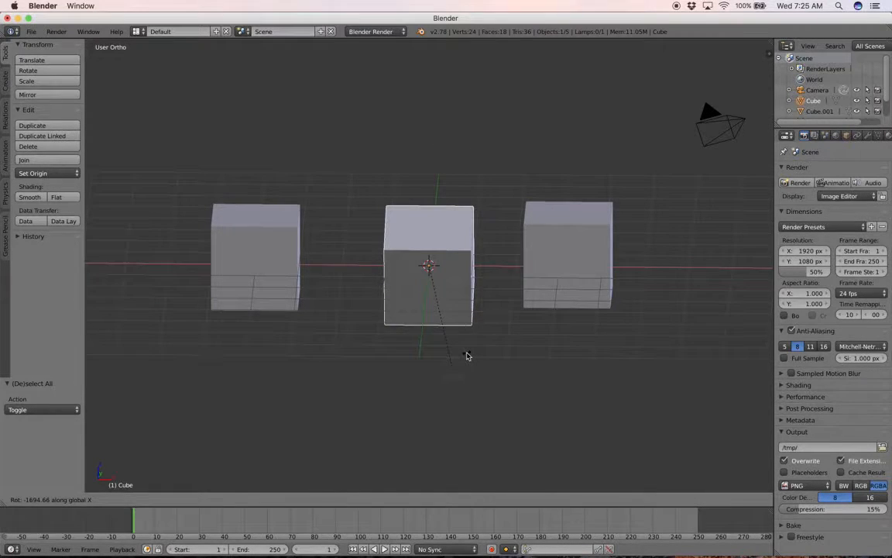
pyautogui.press('Escape')
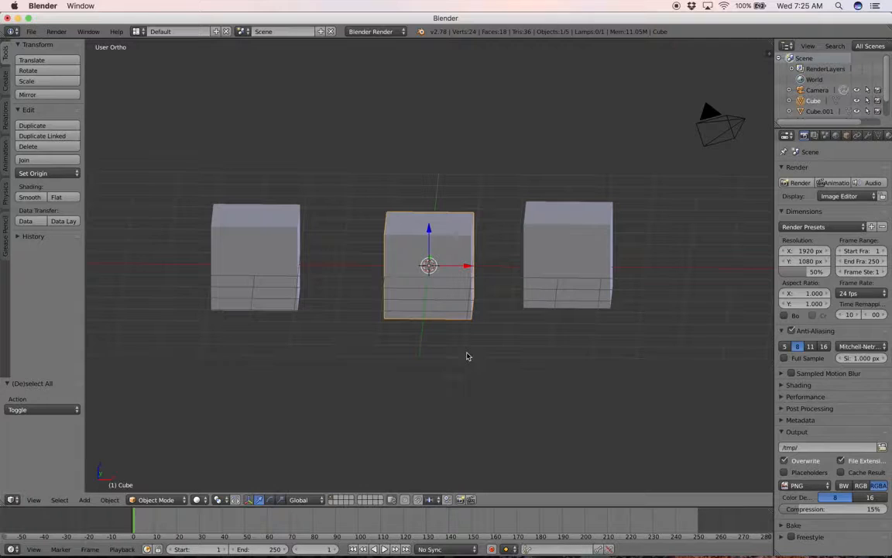
# Step: Try freely rotating the middle cube around the global Z axis, and cancel the rotation
pyautogui.press('r')
pyautogui.press('z')
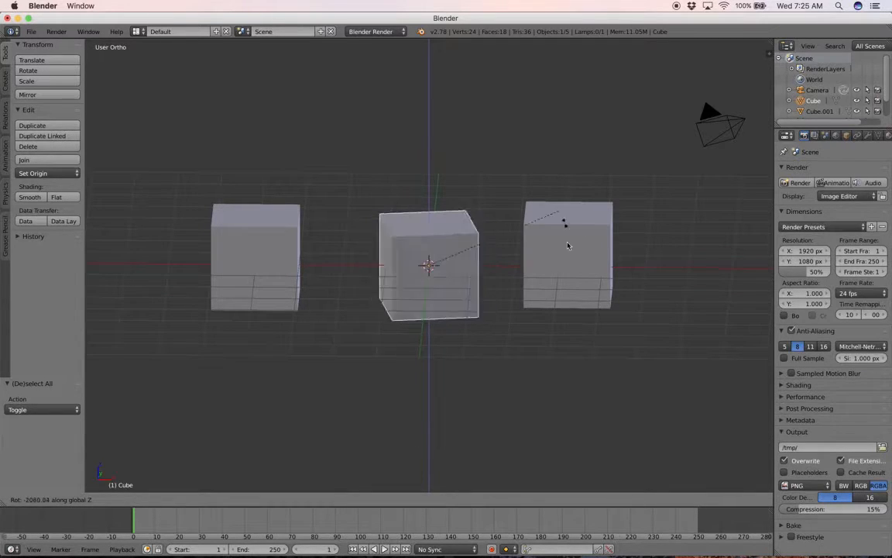
pyautogui.press('Escape')
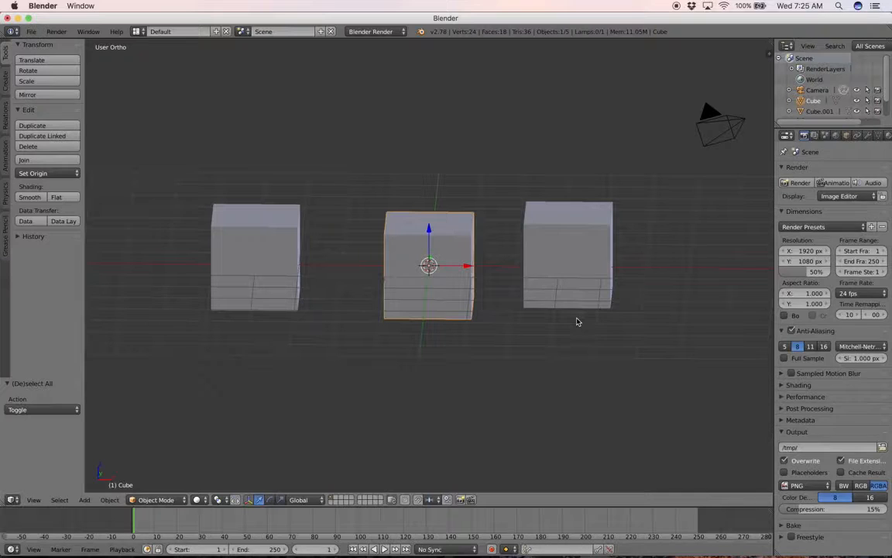
# Step: Try rotating the middle cube by exactly 45 degrees around the global Z axis, and cancel the rotation
pyautogui.press('r')
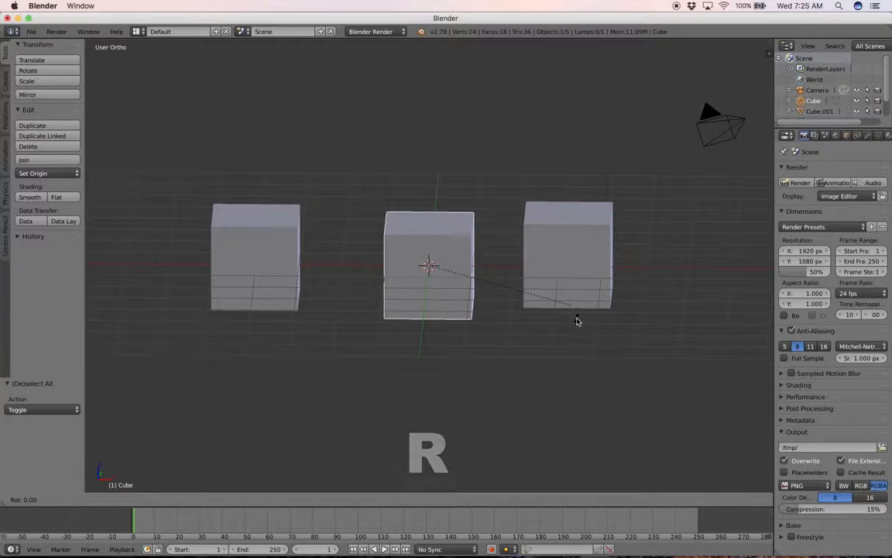
pyautogui.press('z')
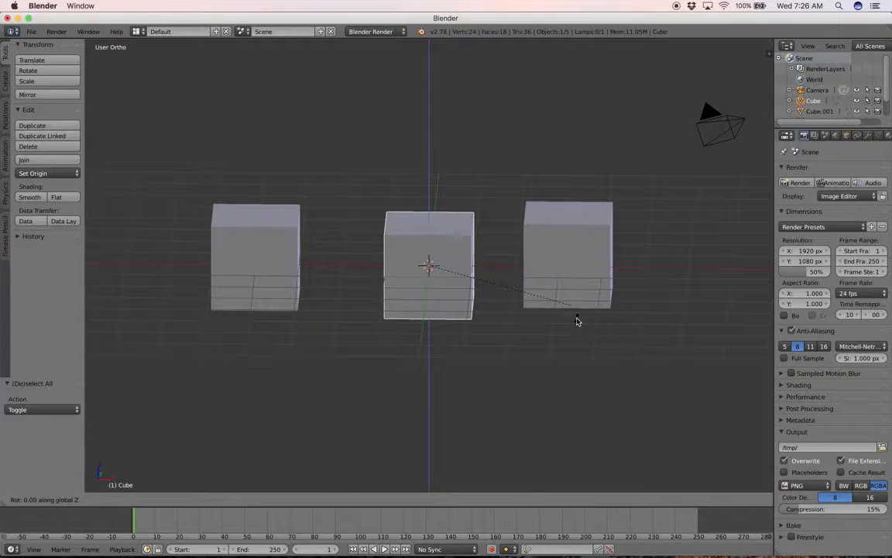
pyautogui.write('45')
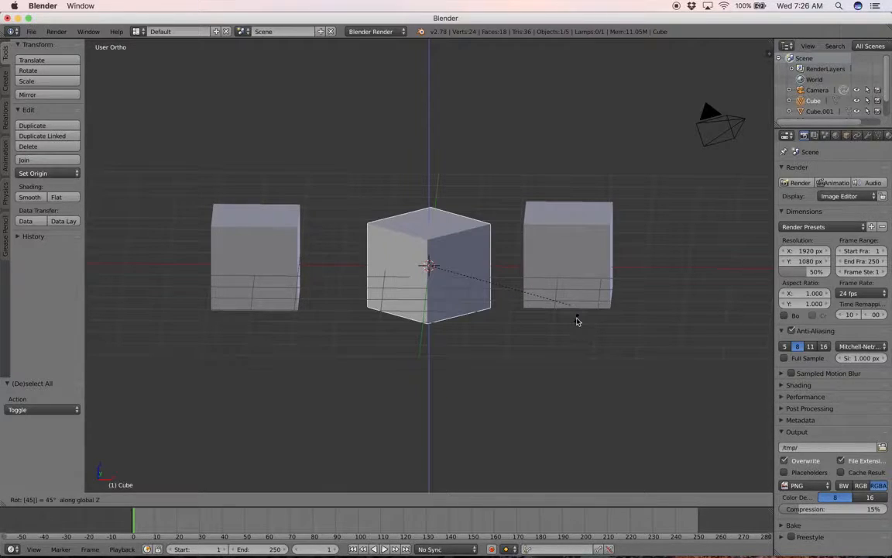
pyautogui.press('Escape')
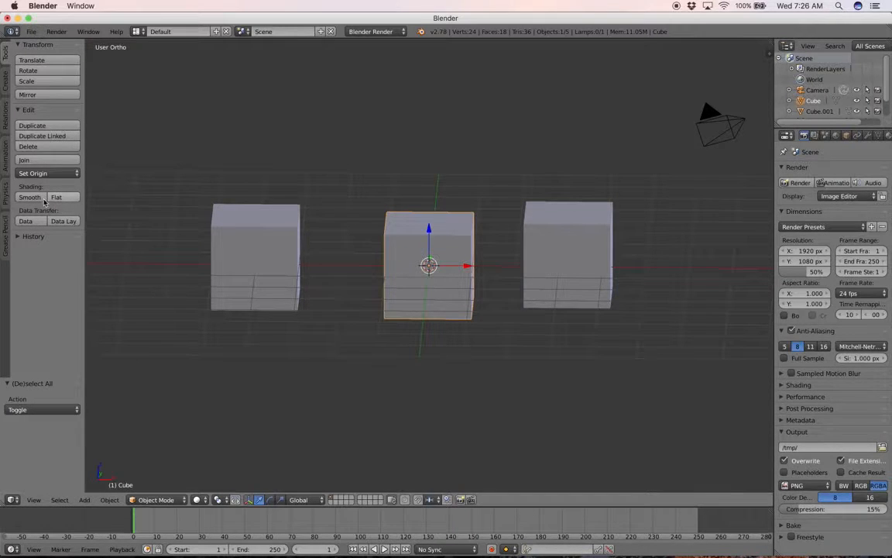
# Step: Look through the Create, Relations, Animation, Physics and Grease Pencil tool categories, and return to the general object tools
pyautogui.click(4, 81)
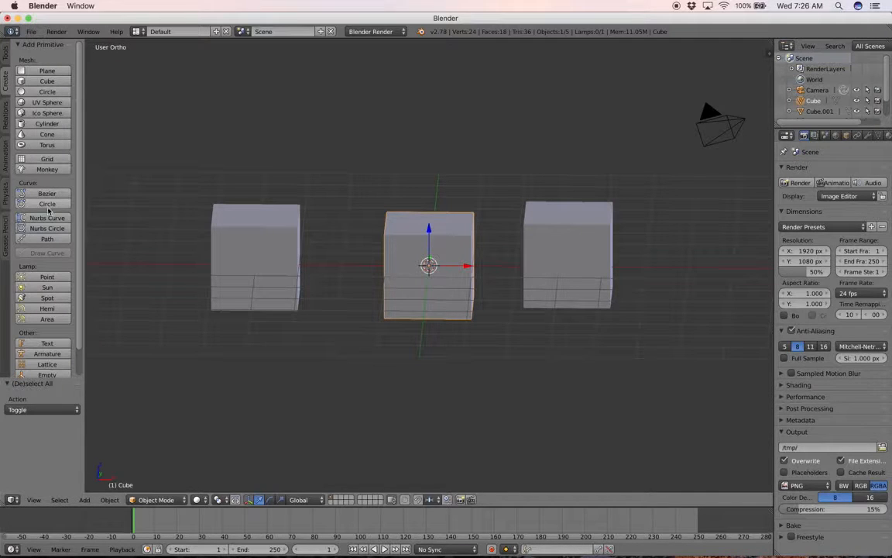
pyautogui.click(5, 117)
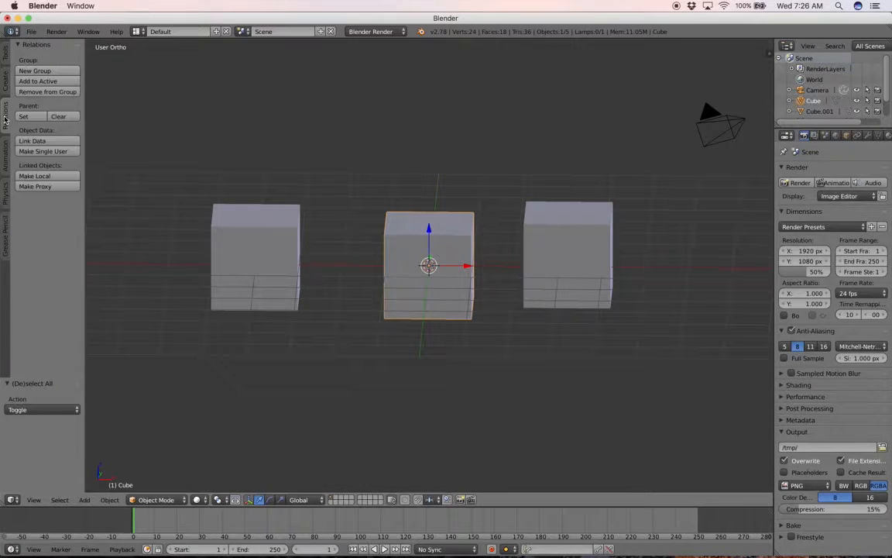
pyautogui.click(5, 153)
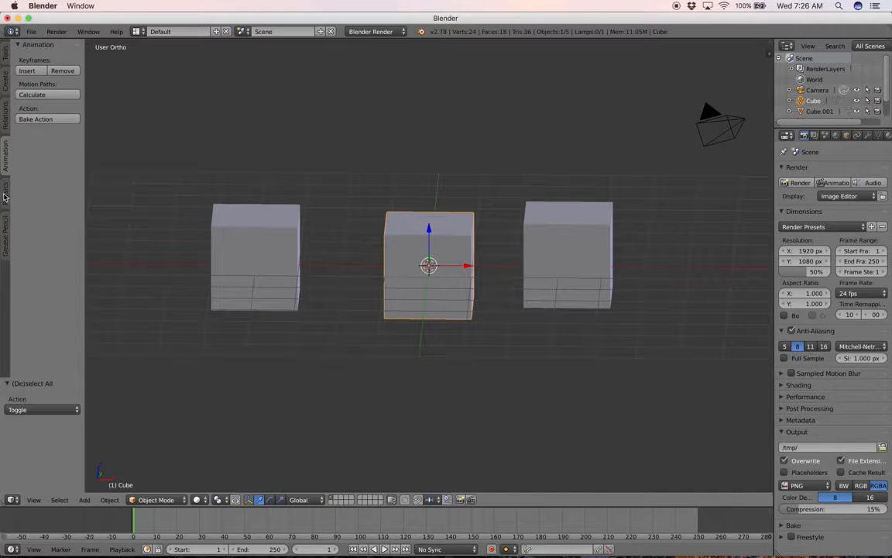
pyautogui.click(4, 194)
pyautogui.click(6, 216)
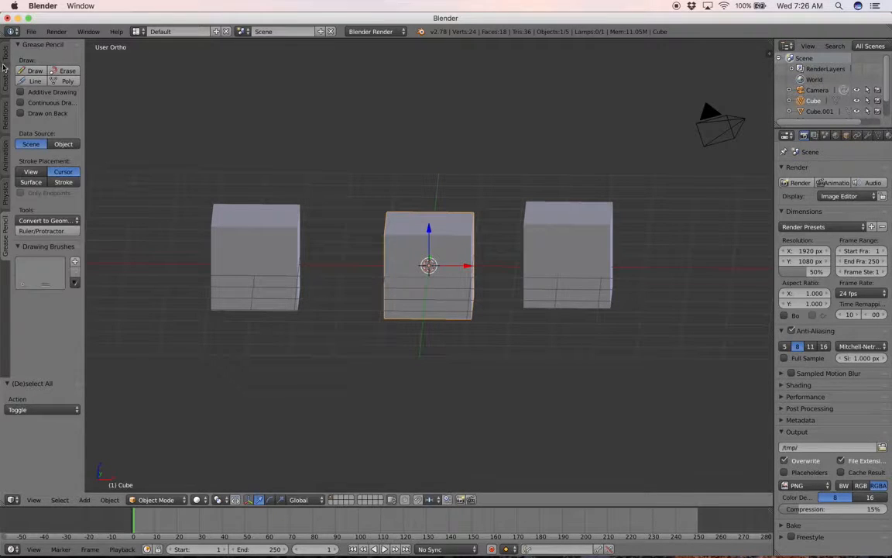
pyautogui.click(4, 57)
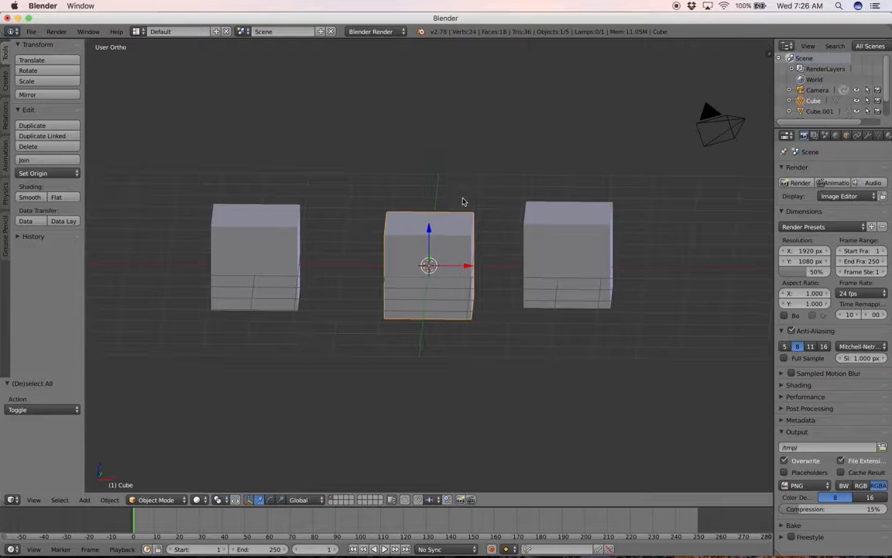
# Step: Hide and show the viewport's tool shelf several times, leaving it shown
pyautogui.press('t')
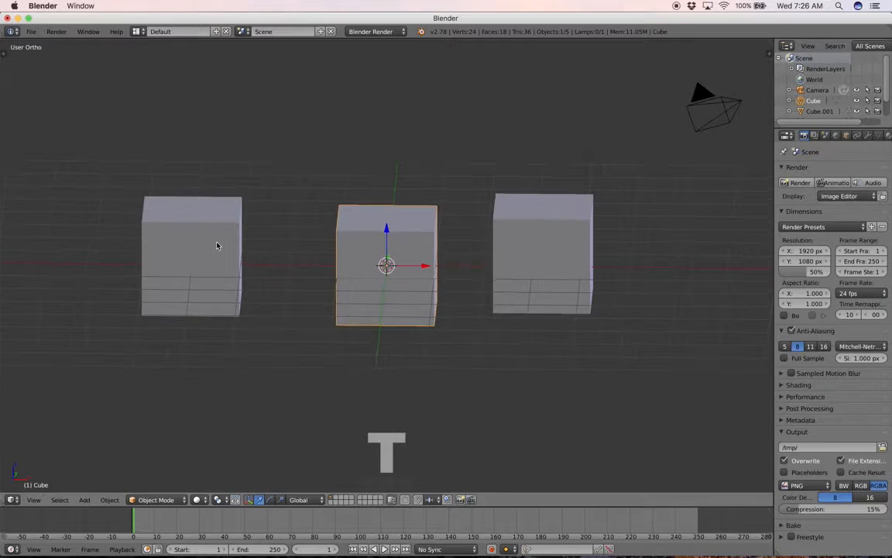
pyautogui.press('t')
pyautogui.press('t')
pyautogui.press('t')
pyautogui.press('t')
pyautogui.press('t')
# Step: Show the viewport's properties region and set the 3D cursor's X location to 3
pyautogui.press('n')
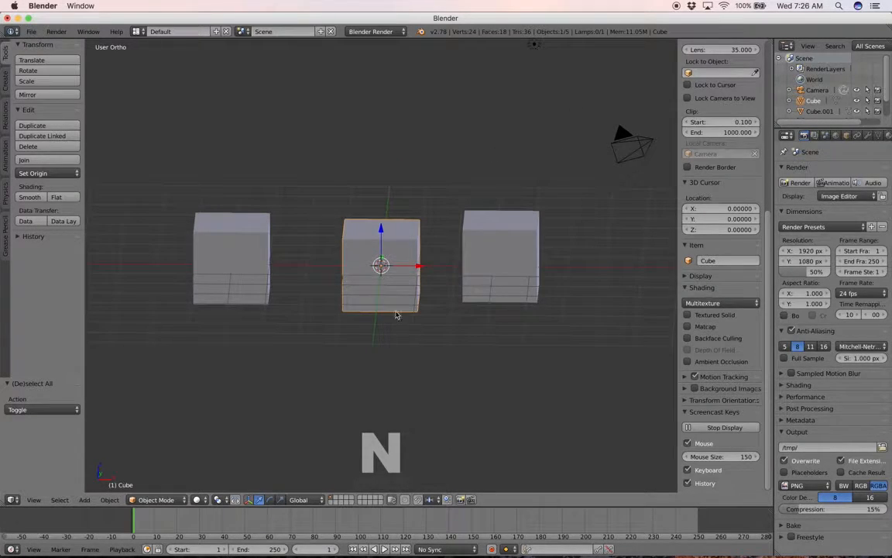
pyautogui.scroll(5, 621, 171)
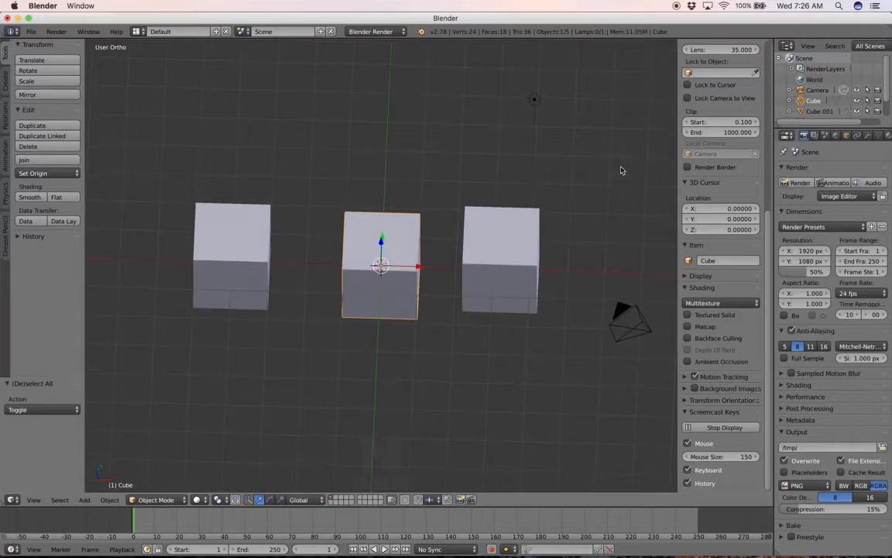
pyautogui.scroll(-3, 621, 171)
pyautogui.scroll(3, 621, 171)
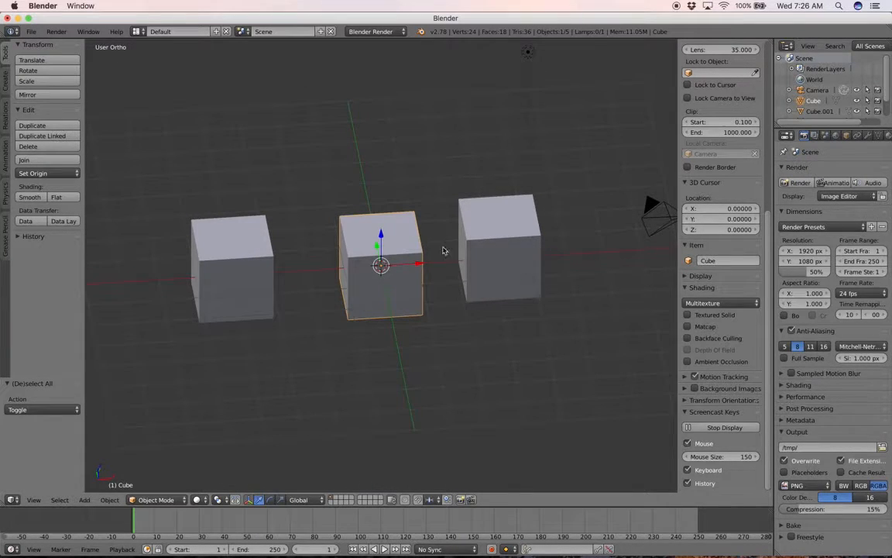
pyautogui.click(738, 208)
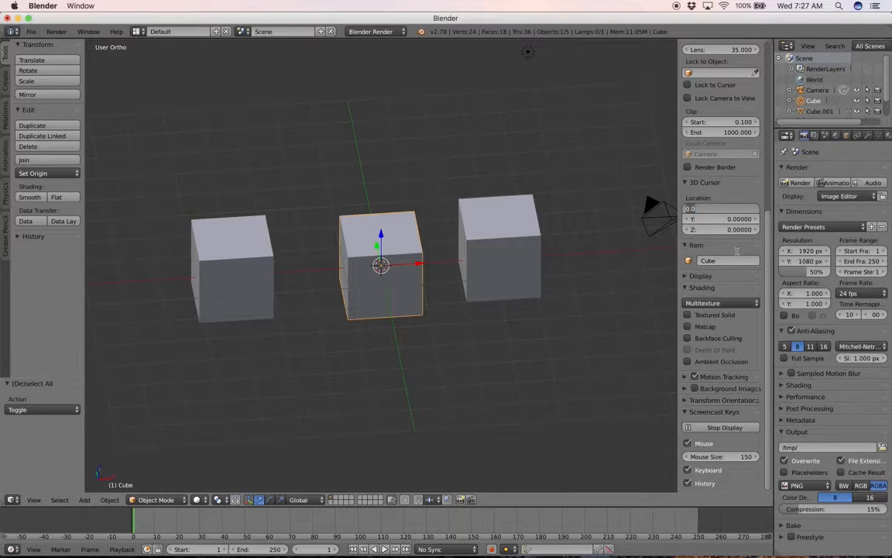
pyautogui.press('Tab')
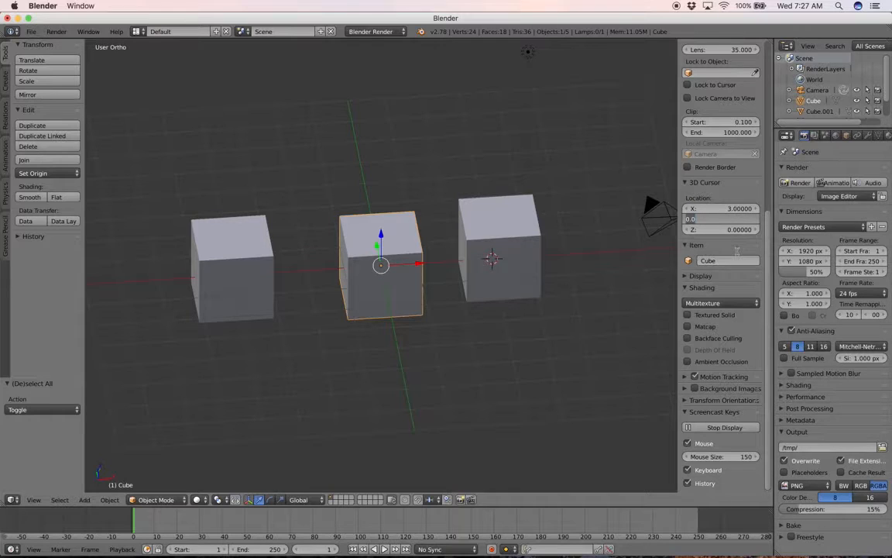
pyautogui.press('Tab')
pyautogui.press('Return')
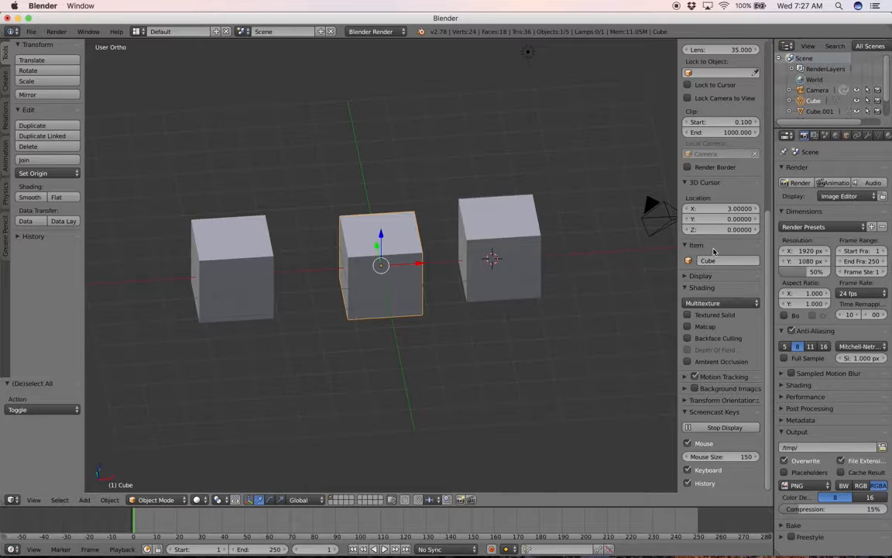
# Step: Set the middle cube's X location to 3
pyautogui.scroll(10, 714, 250)
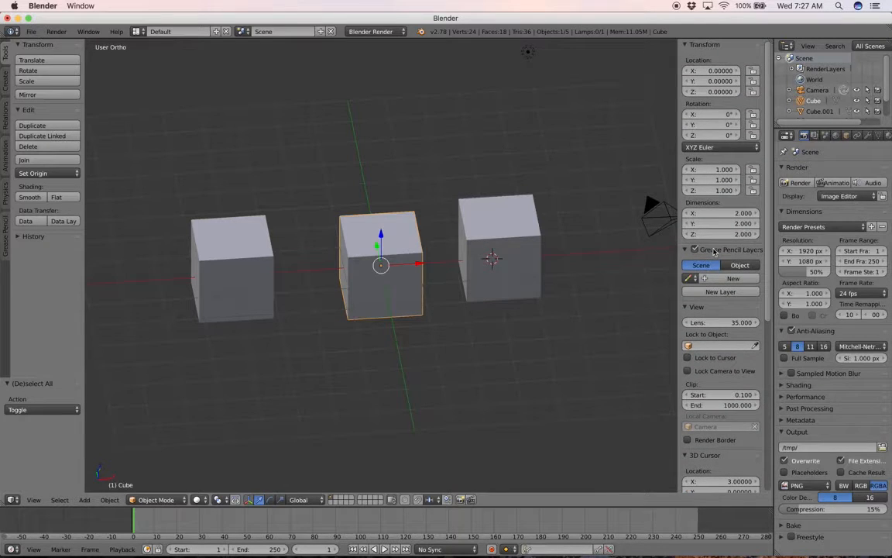
pyautogui.click(720, 71)
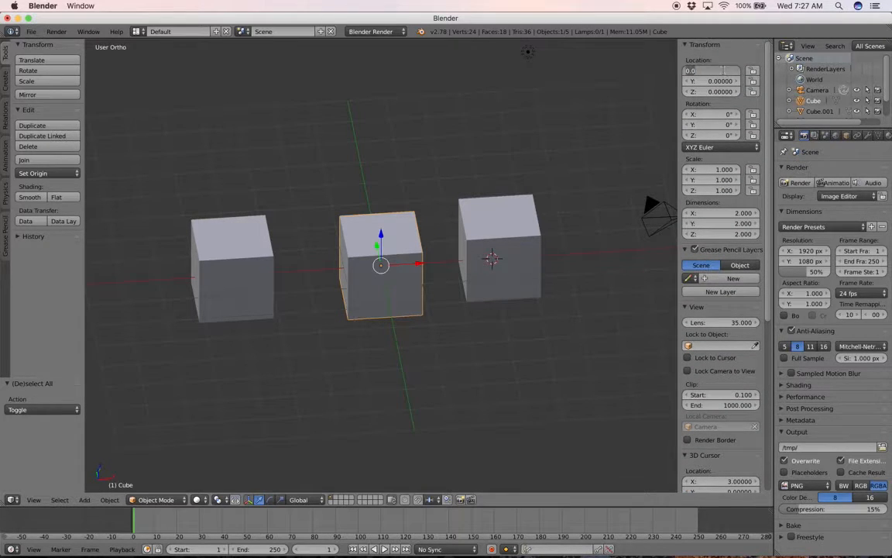
pyautogui.write('3')
pyautogui.press('Return')
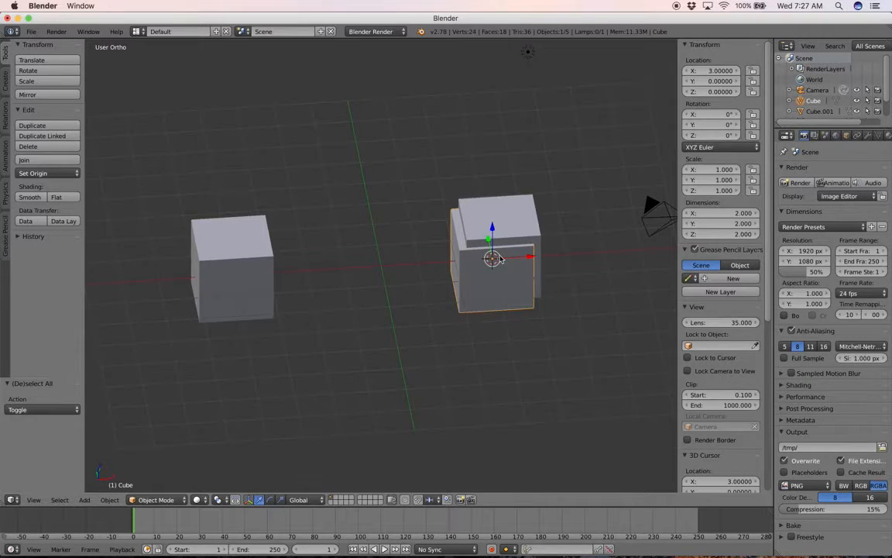
# Step: Move the selected cube back along the X axis to about -0.04 and raise it along Z to about 0.28
pyautogui.moveTo(459, 280); pyautogui.dragTo(507, 259, button='middle')
pyautogui.moveTo(435, 231); pyautogui.dragTo(441, 263, button='middle')
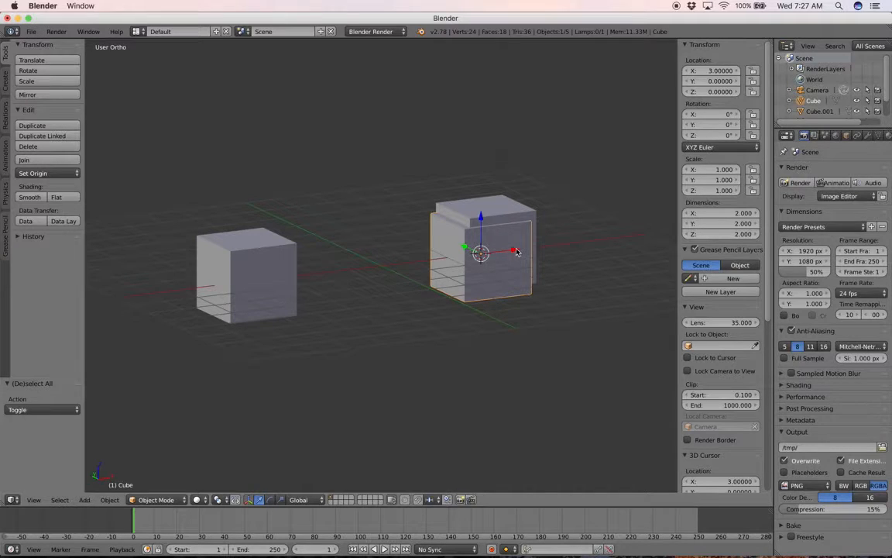
pyautogui.moveTo(516, 252); pyautogui.dragTo(416, 269)
pyautogui.moveTo(380, 234)
pyautogui.mouseDown()
pyautogui.moveTo(379, 185)
pyautogui.moveTo(380, 224)
pyautogui.mouseUp()
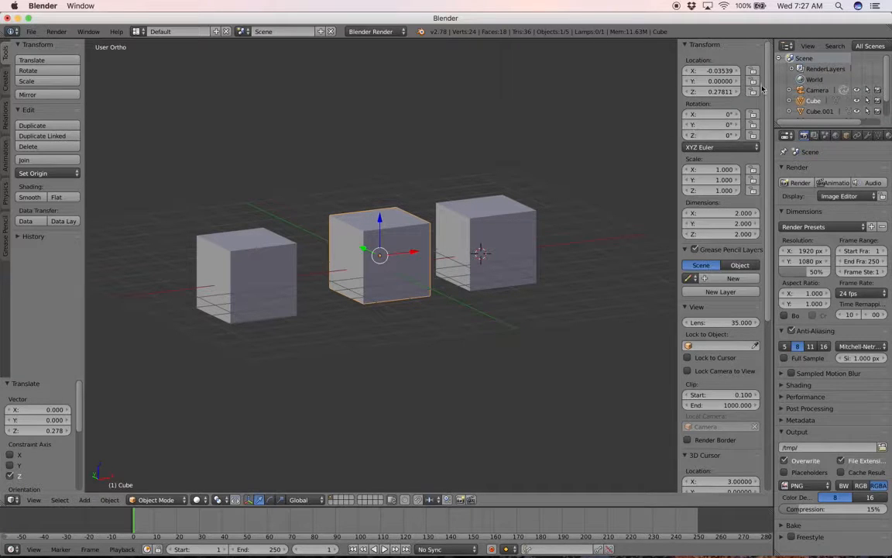
# Step: Add a new cube at the 3D cursor and lower it along the Z axis by about 1.5
pyautogui.scroll(8, 517, 191)
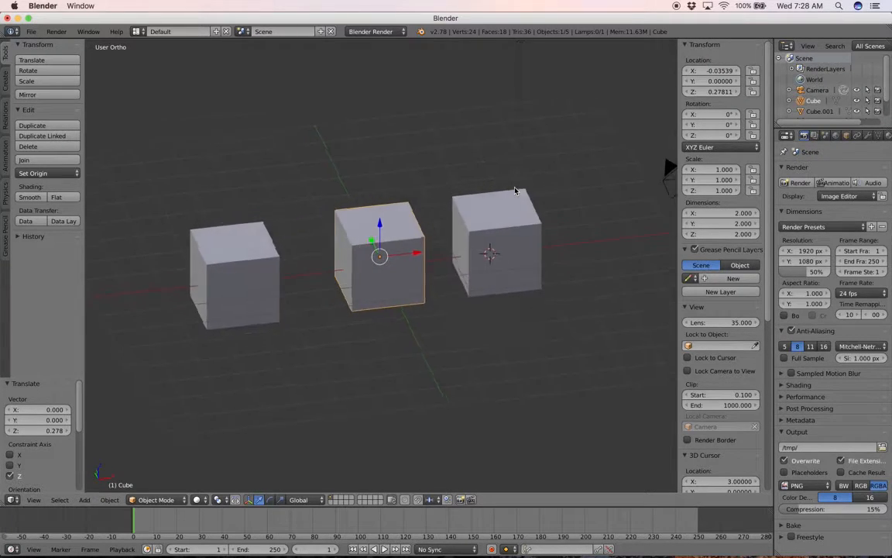
pyautogui.hscroll(5, 516, 191)
pyautogui.hscroll(2, 517, 191)
pyautogui.scroll(-3, 516, 191)
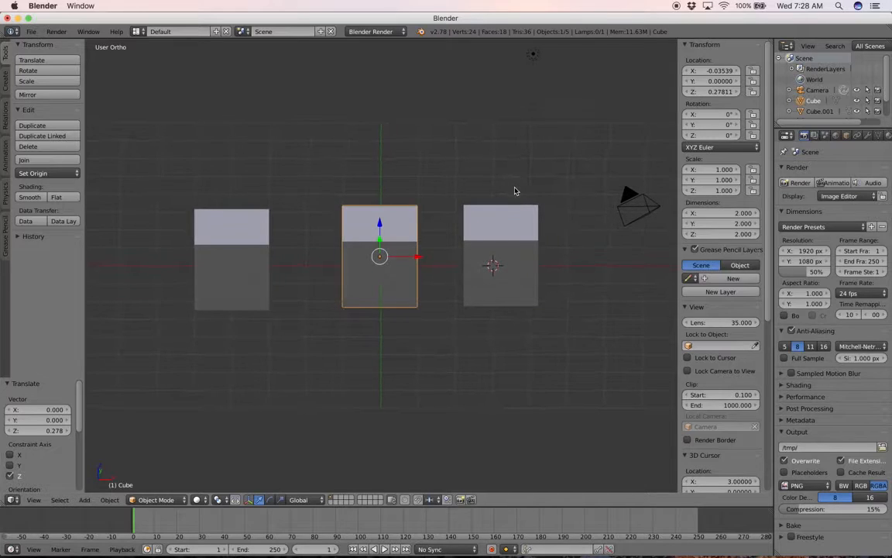
pyautogui.click(5, 79)
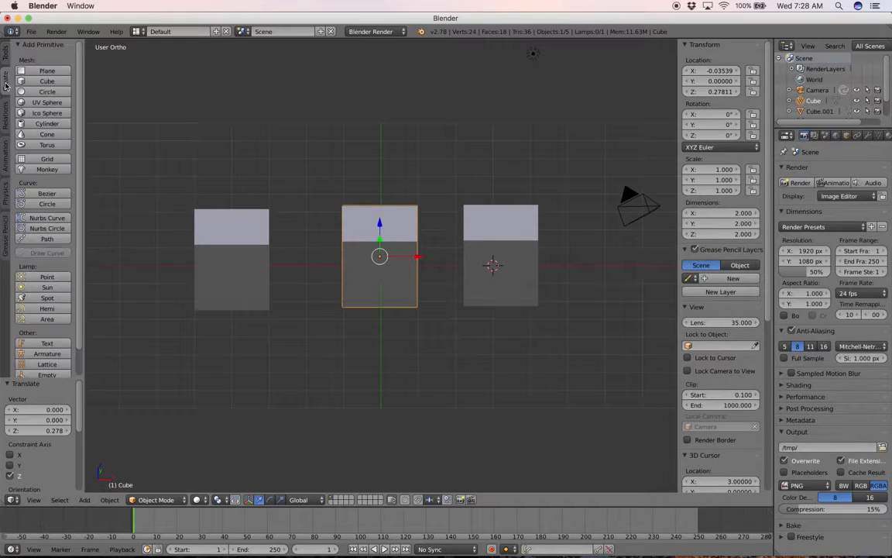
pyautogui.click(46, 81)
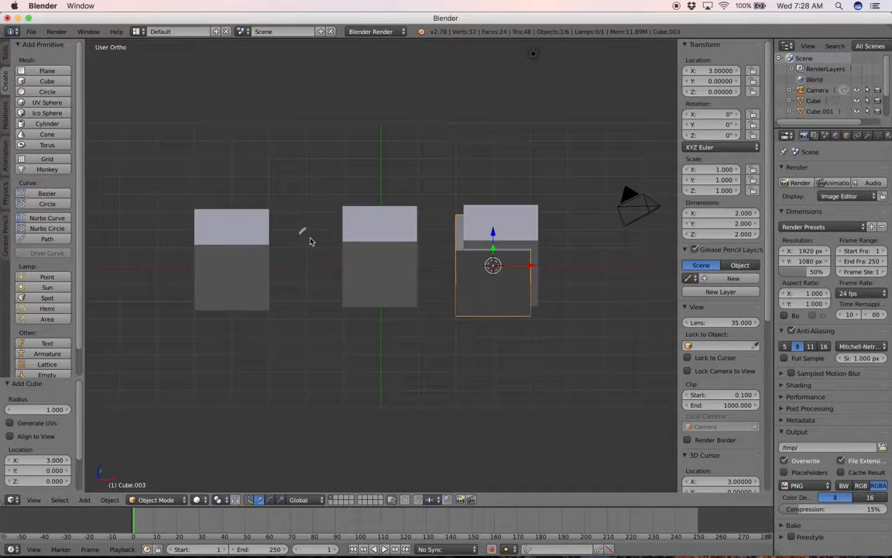
pyautogui.moveTo(494, 233); pyautogui.dragTo(488, 283)
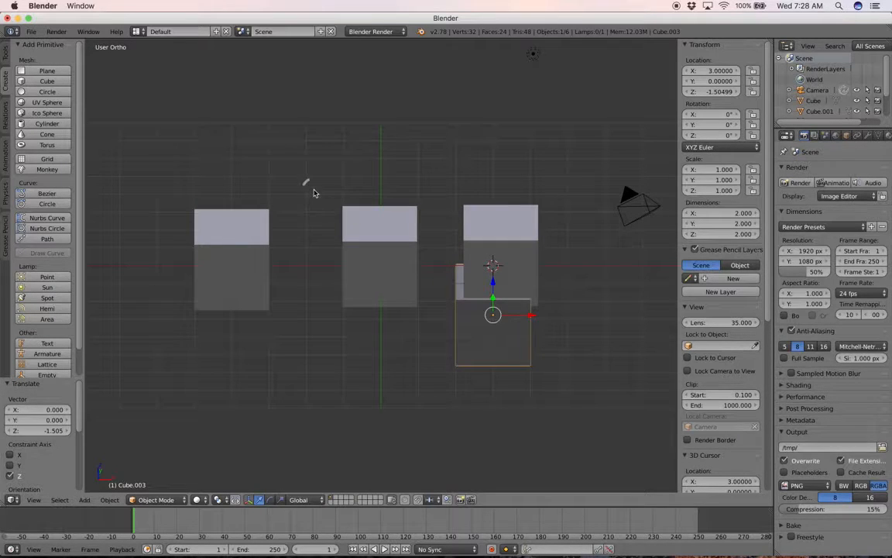
# Step: Duplicate the middle cube and place the copy about -2.35 on X, 1.23 on Y and 2.26 on Z from it
pyautogui.hotkey('shift', 'a')
pyautogui.moveTo(314, 191)
pyautogui.rightClick(380, 256)
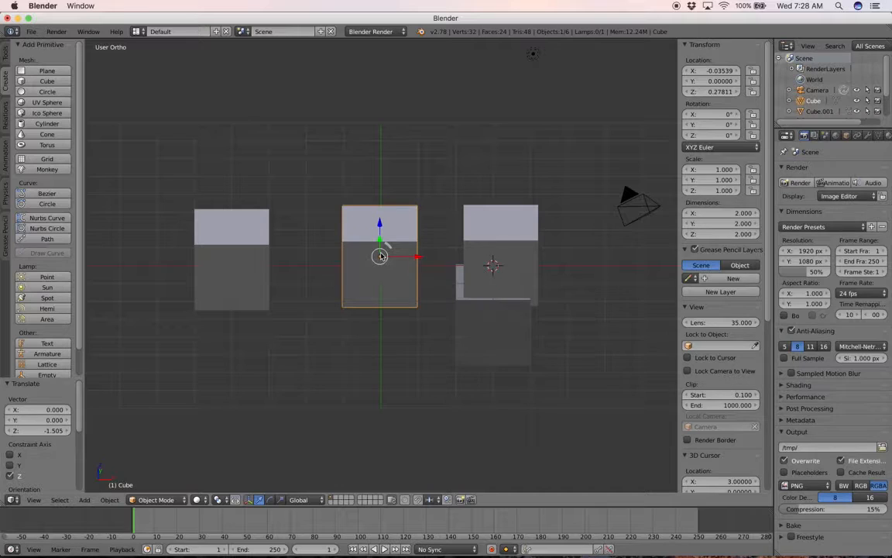
pyautogui.hotkey('shift', 'd')
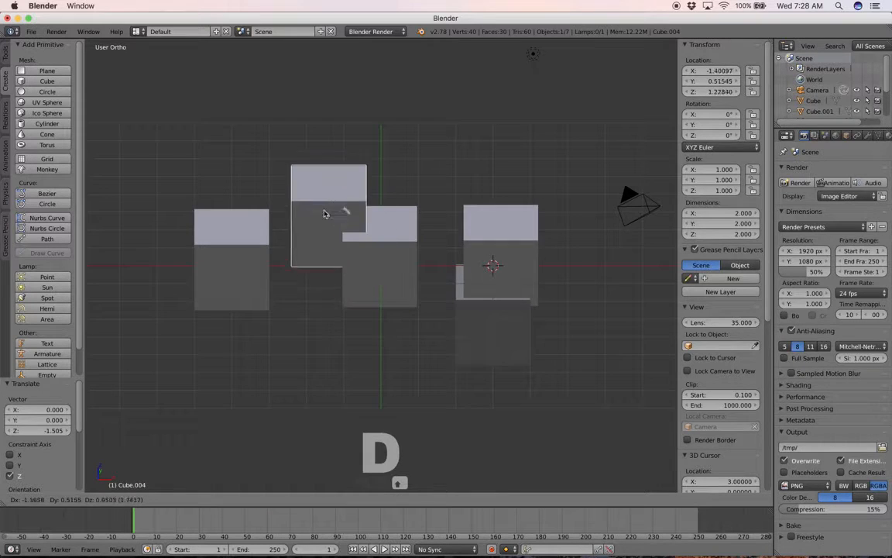
pyautogui.click(293, 160)
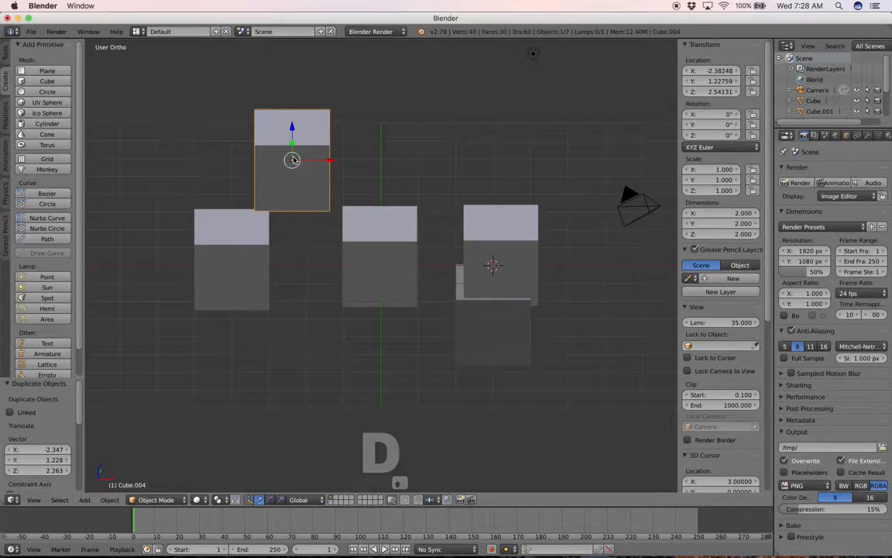
# Step: Create a linked duplicate of the middle cube, offset about -2.05 on X, -1.38 on Y and -2.55 on Z
pyautogui.rightClick(372, 223)
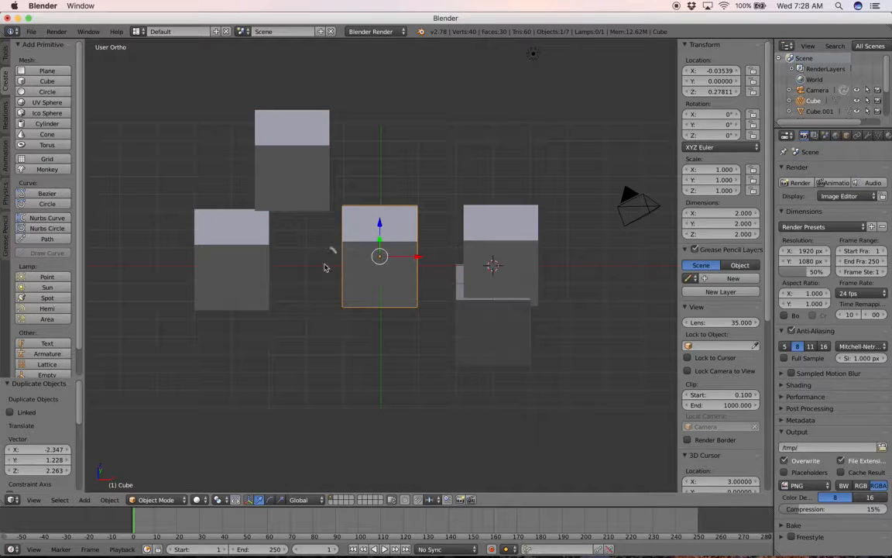
pyautogui.hotkey('alt', 'd')
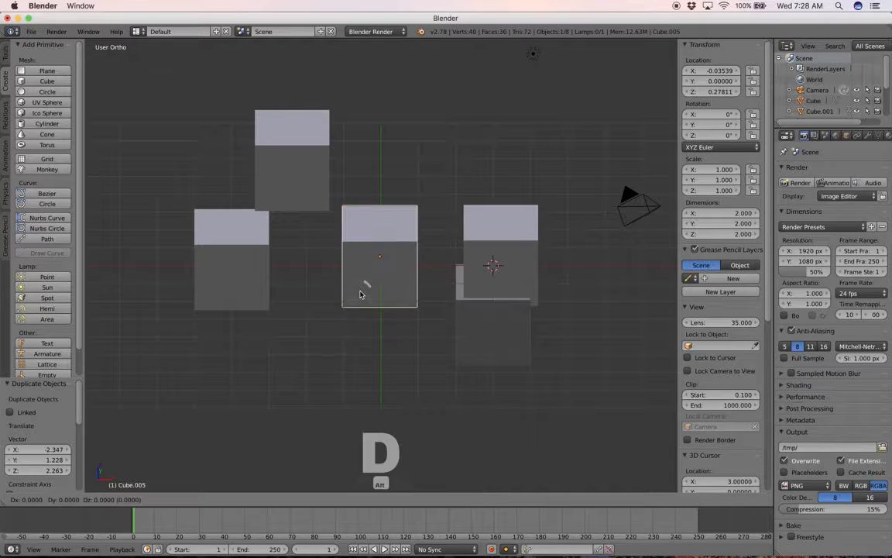
pyautogui.click(283, 403)
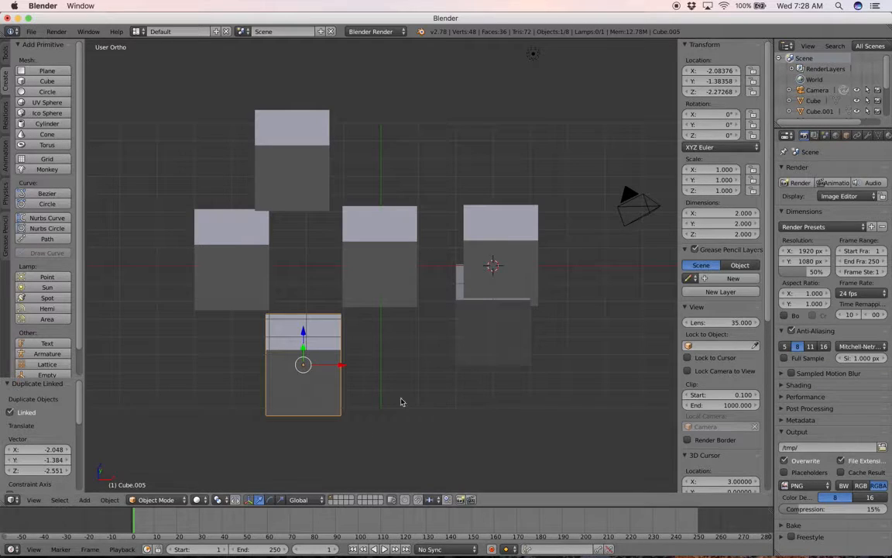
pyautogui.click(152, 500)
pyautogui.scroll(-5, 325, 377)
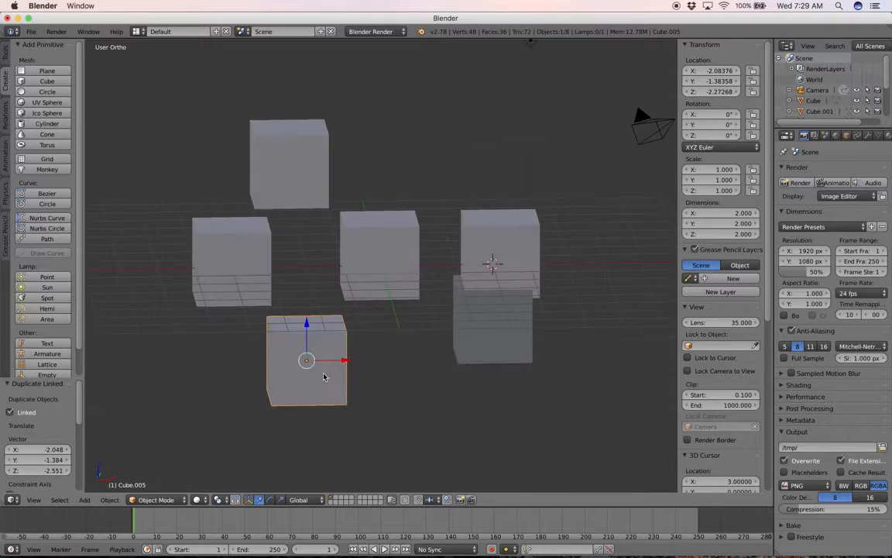
pyautogui.hscroll(-4, 325, 377)
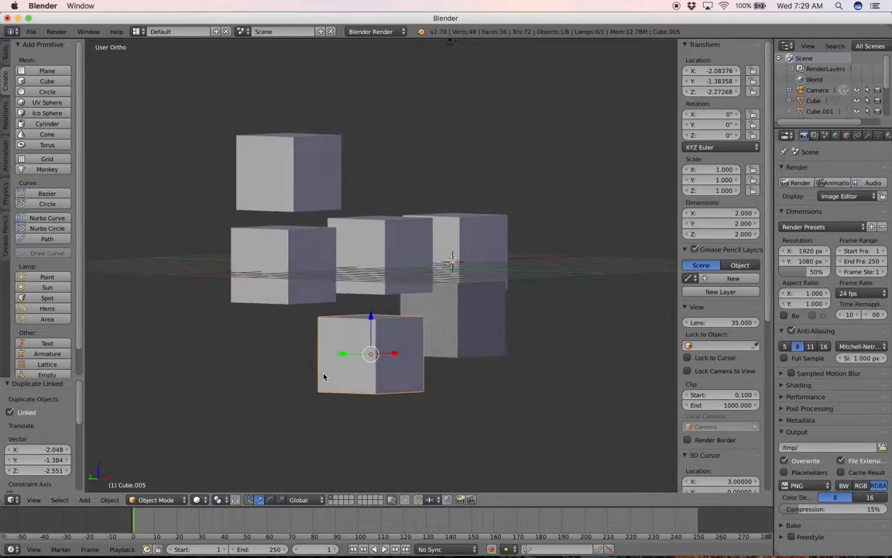
pyautogui.hscroll(10, 324, 377)
pyautogui.hscroll(5, 325, 376)
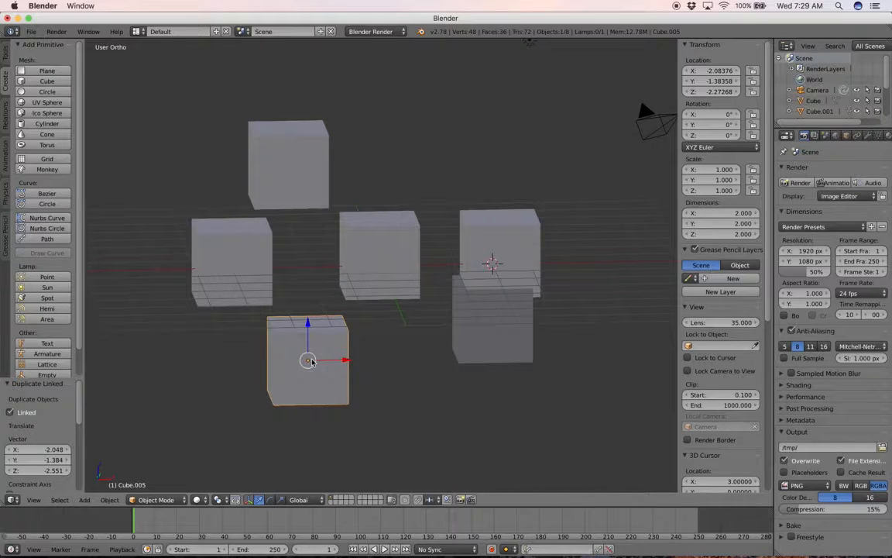
# Step: Undo the duplicated, added and moved cubes until only the original cube at the origin is left
pyautogui.hotkey('ctrl', 'z')
pyautogui.hotkey('ctrl', 'z')
pyautogui.hotkey('ctrl', 'z')
pyautogui.hotkey('ctrl', 'z')
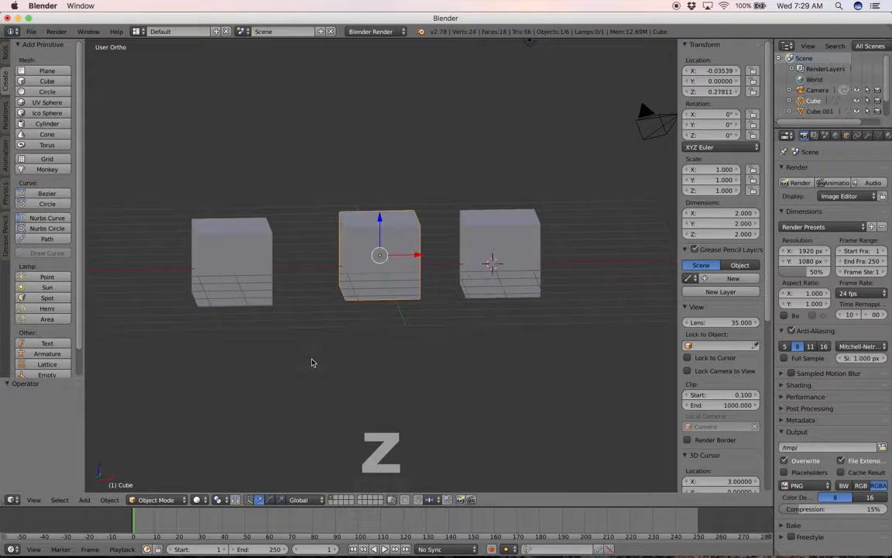
pyautogui.hotkey('ctrl', 'z')
pyautogui.hotkey('ctrl', 'z')
pyautogui.hotkey('ctrl', 'z')
pyautogui.hotkey('ctrl', 'z')
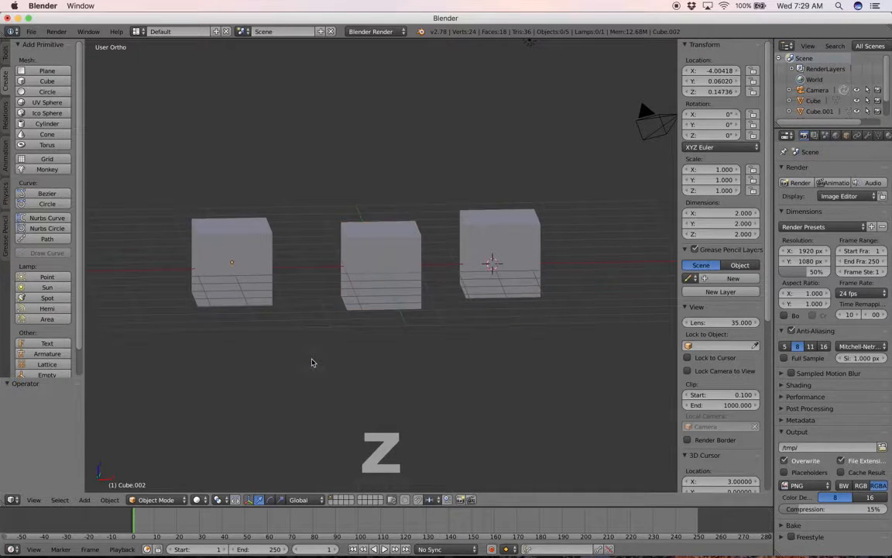
pyautogui.hotkey('ctrl', 'z')
pyautogui.hotkey('ctrl', 'z')
pyautogui.hotkey('ctrl', 'z')
pyautogui.hotkey('ctrl', 'z')
pyautogui.hotkey('ctrl', 'z')
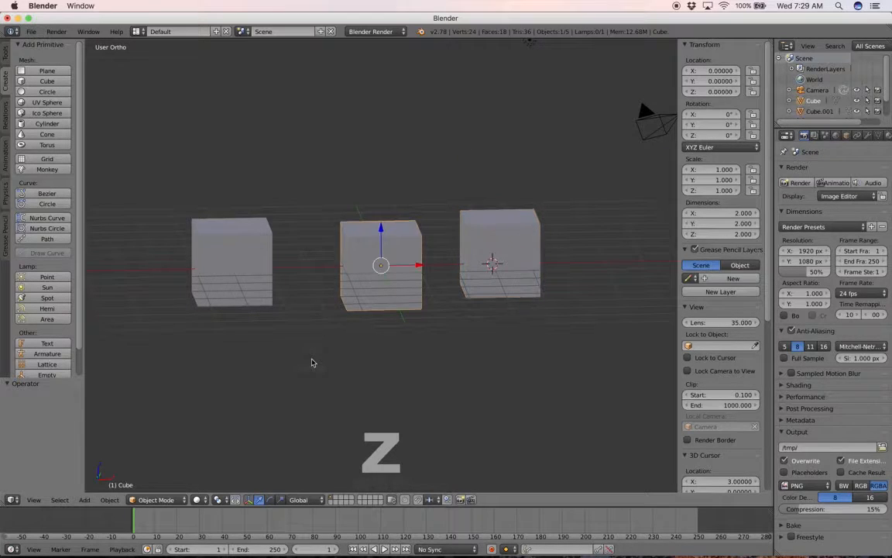
pyautogui.hotkey('ctrl', 'z')
pyautogui.hotkey('ctrl', 'z')
pyautogui.hotkey('ctrl', 'z')
pyautogui.hotkey('ctrl', 'z')
pyautogui.hotkey('ctrl', 'z')
pyautogui.hscroll(4, 312, 363)
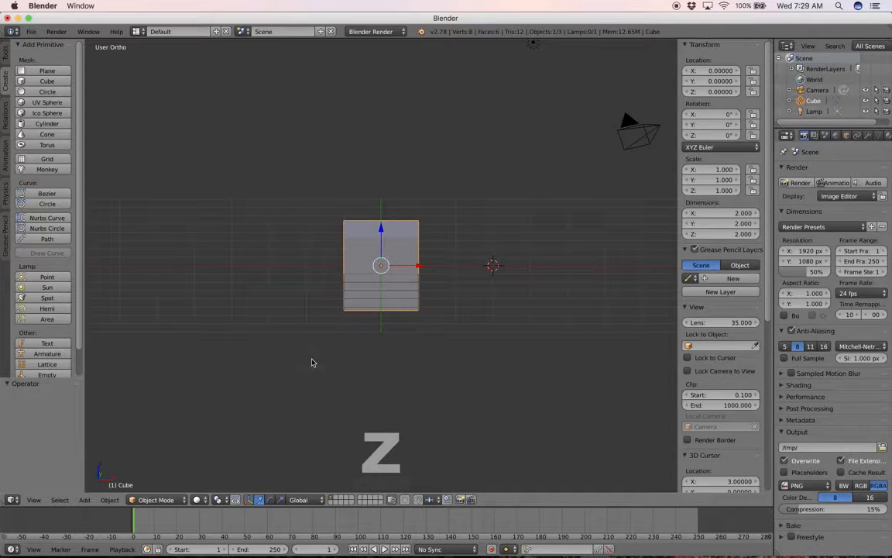
# Step: Switch the viewport to perspective projection, then put the cube in Edit Mode with nothing selected
pyautogui.scroll(2, 312, 363)
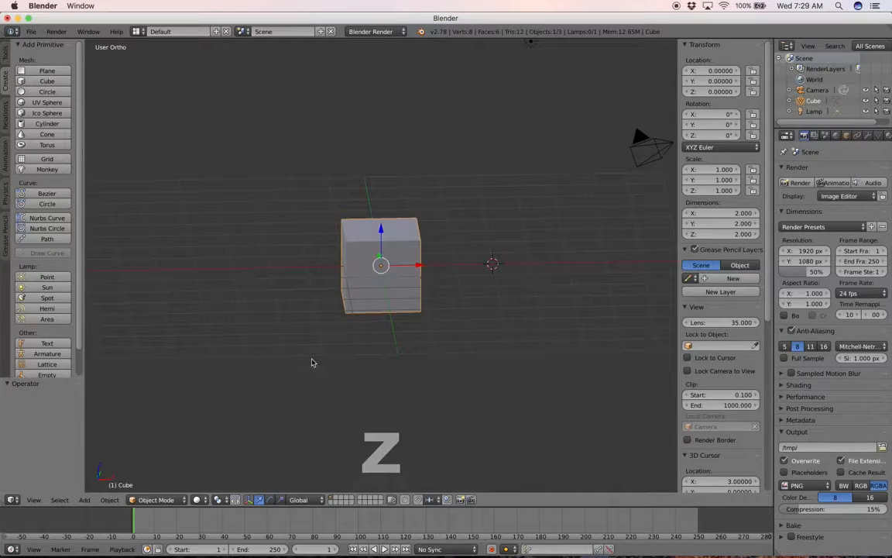
pyautogui.press('KP_5')
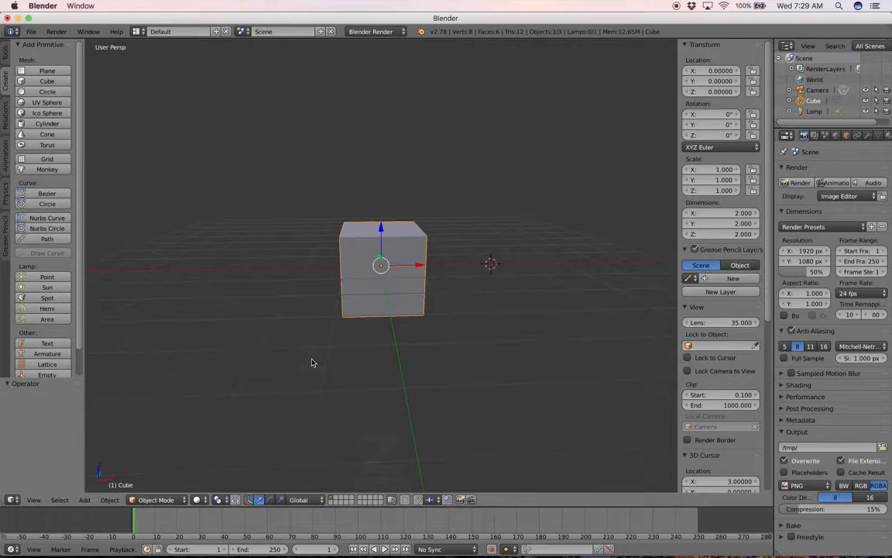
pyautogui.hscroll(-5, 312, 363)
pyautogui.hscroll(-1, 313, 363)
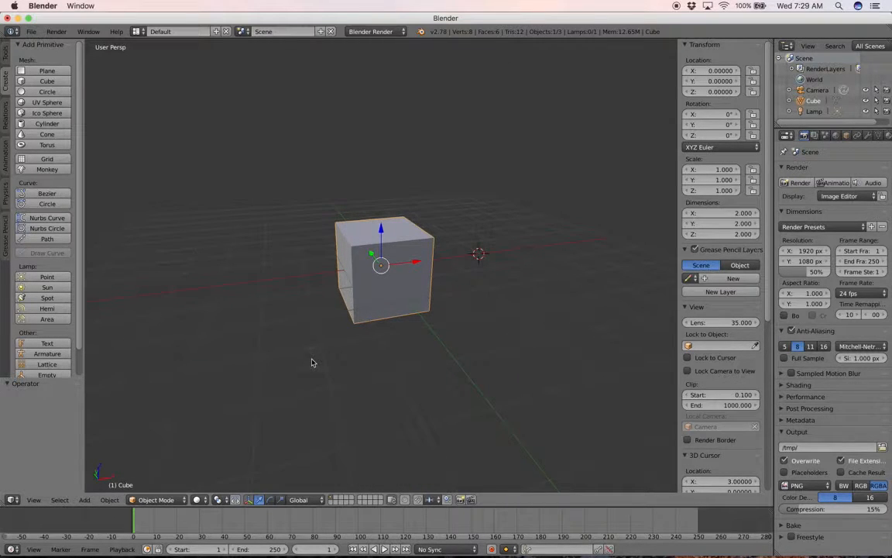
pyautogui.press('Tab')
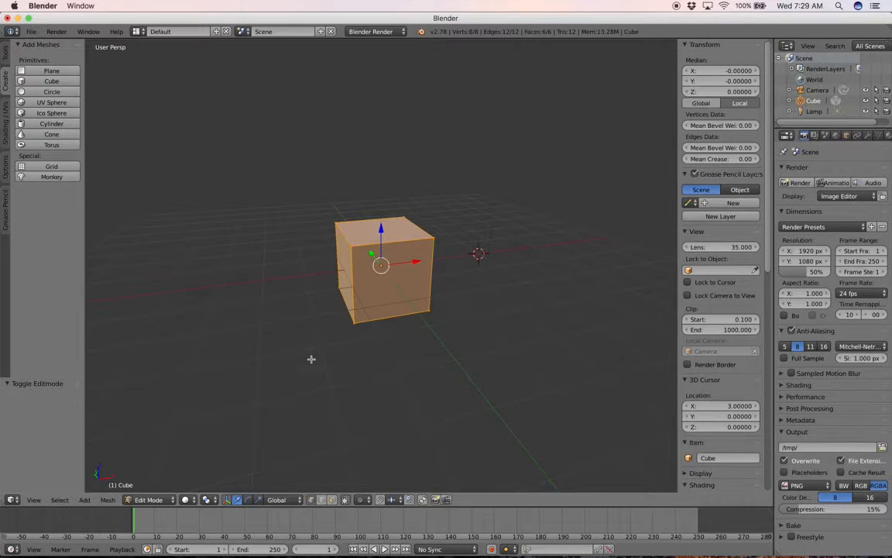
pyautogui.press('a')
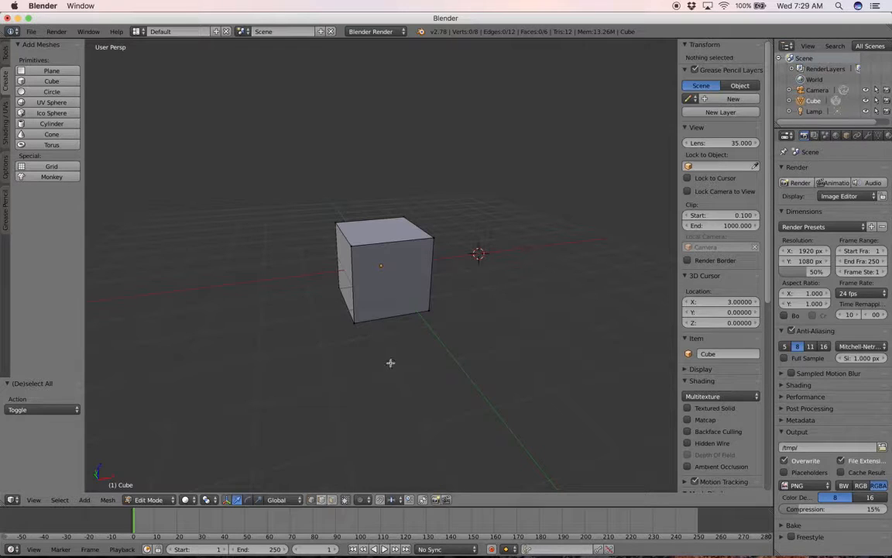
# Step: Select single corner vertices of the cube, then extend the selection to three corners of its front face
pyautogui.rightClick(350, 248)
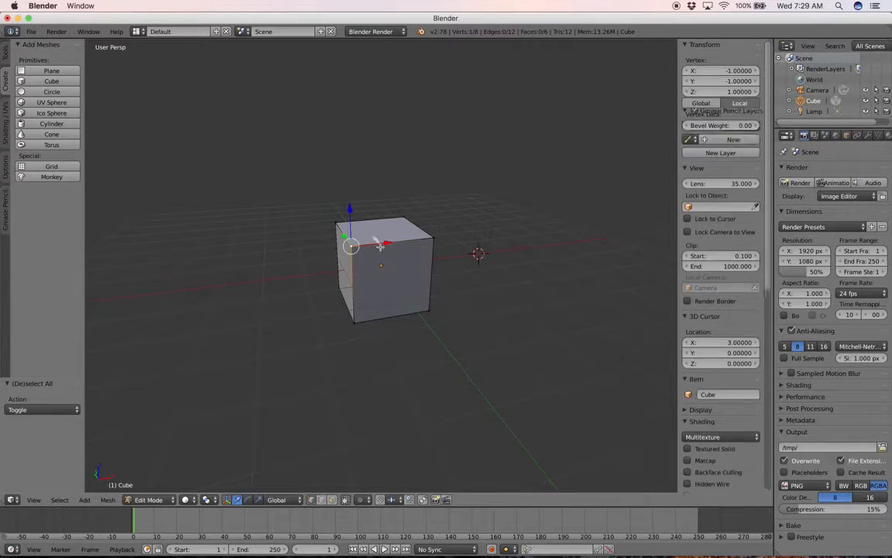
pyautogui.rightClick(432, 237)
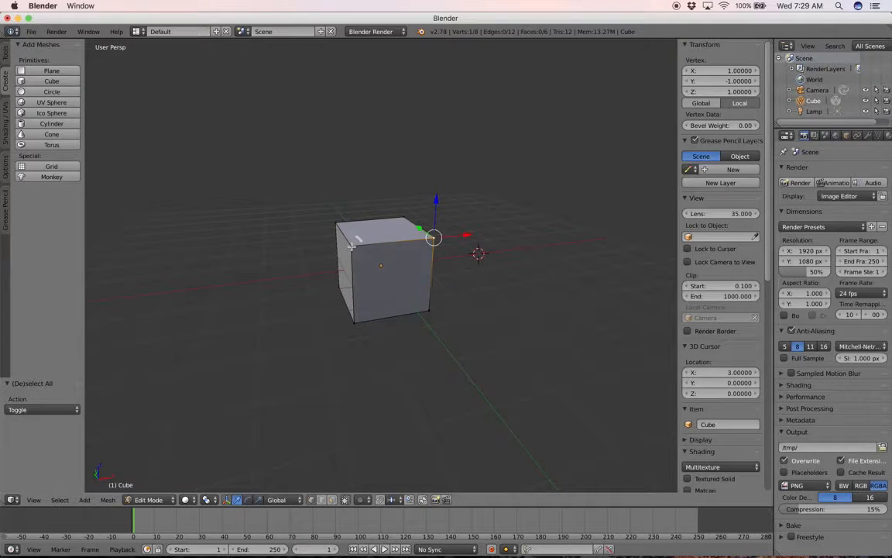
pyautogui.keyDown('shift'); pyautogui.rightClick(351, 246); pyautogui.keyUp('shift')
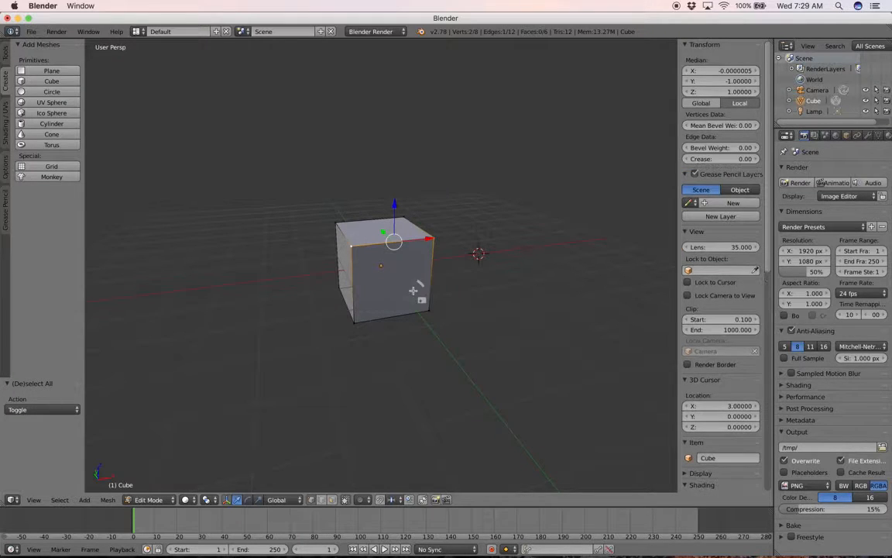
pyautogui.keyDown('shift'); pyautogui.rightClick(353, 320); pyautogui.keyUp('shift')
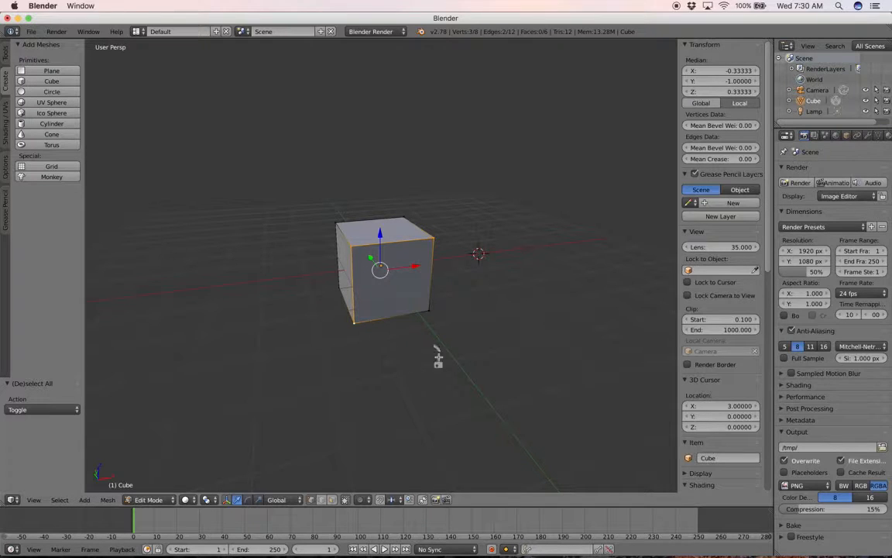
# Step: Clear the vertex selection, select the whole cube mesh, and deselect everything again
pyautogui.press('a')
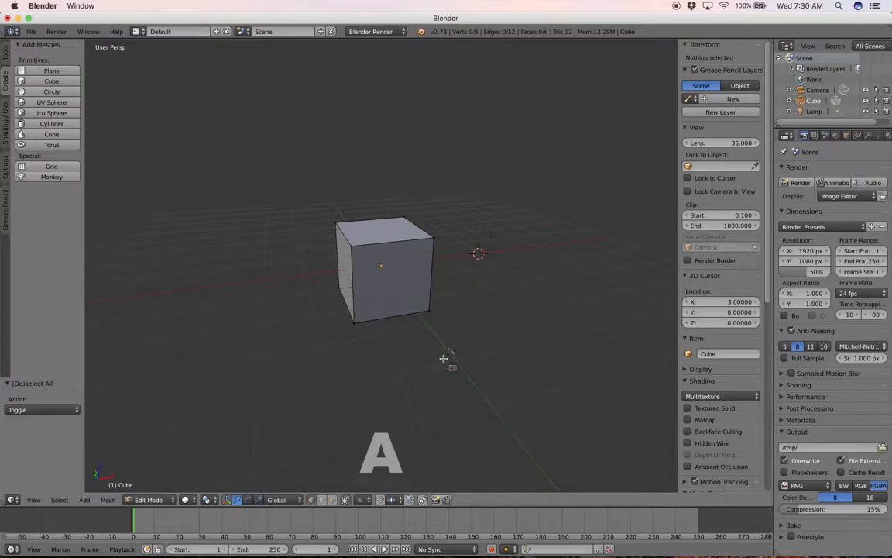
pyautogui.press('a')
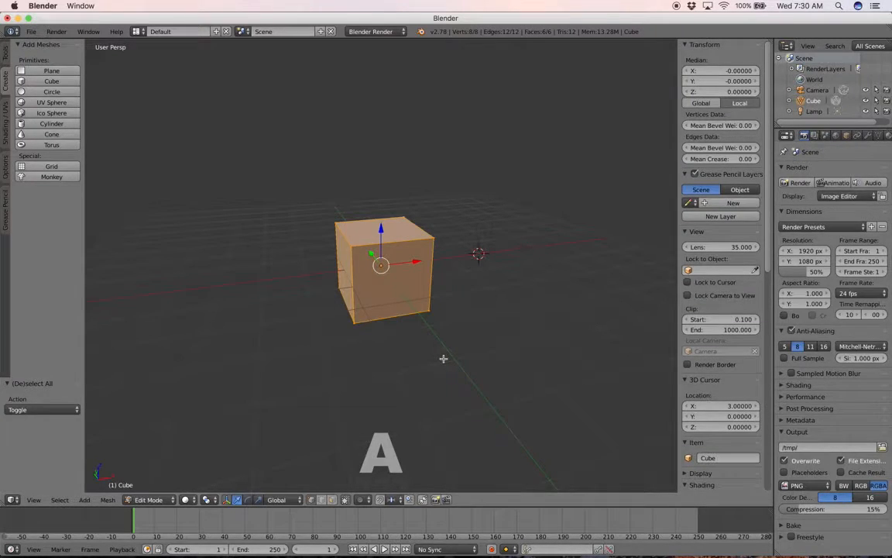
pyautogui.press('a')
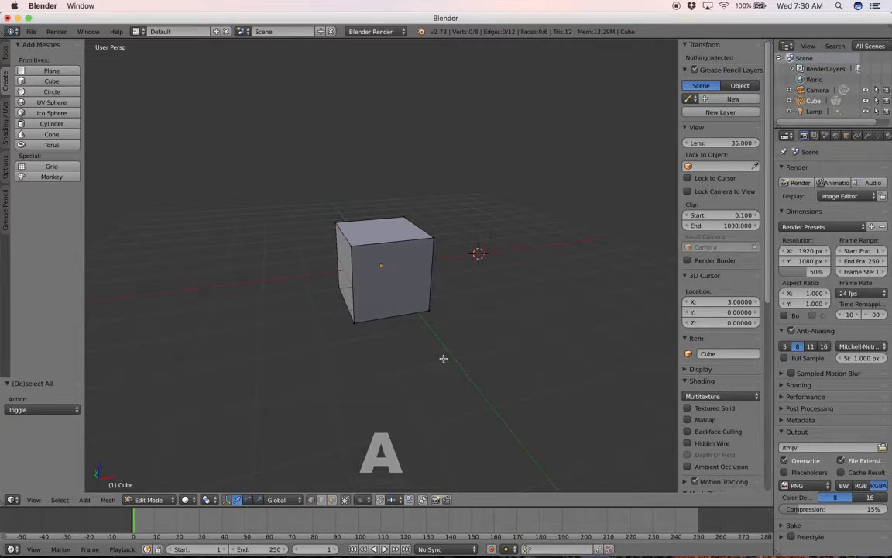
# Step: Box-select the four vertices of the cube's top face, then clear the selection
pyautogui.press('b')
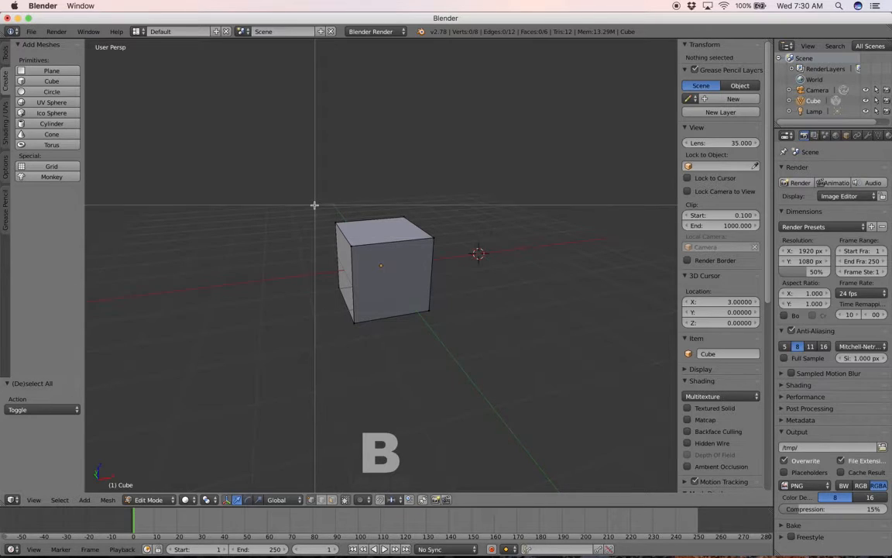
pyautogui.moveTo(314, 205); pyautogui.dragTo(434, 252)
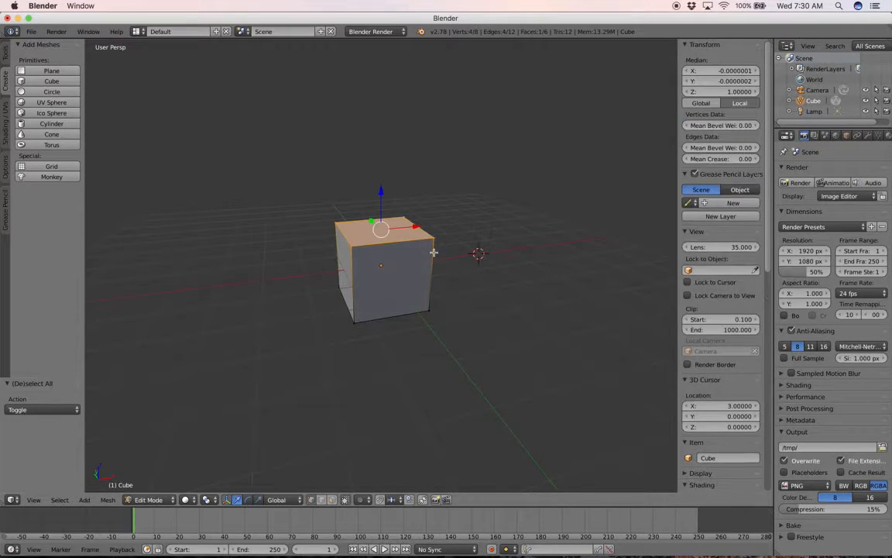
pyautogui.press('a')
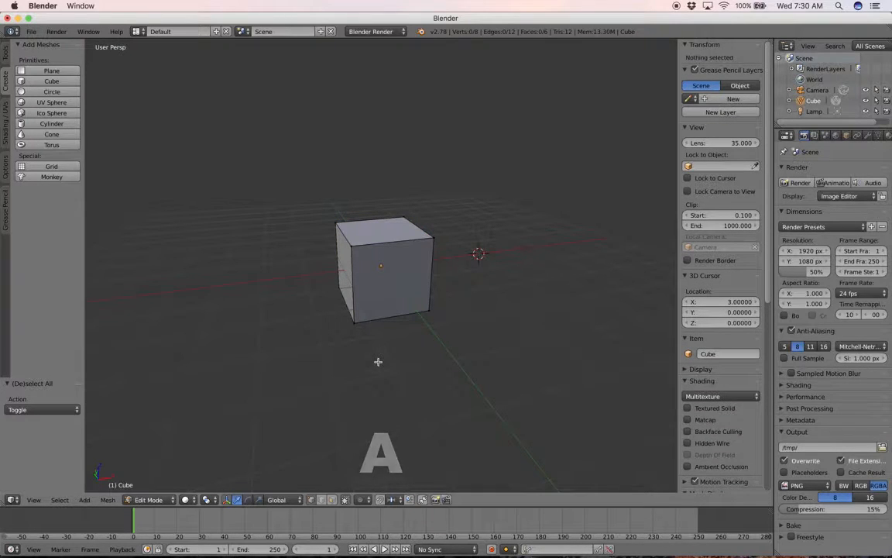
# Step: Start Circle Select, shrink and enlarge the selection circle, and leave the tool without selecting any vertices
pyautogui.press('c')
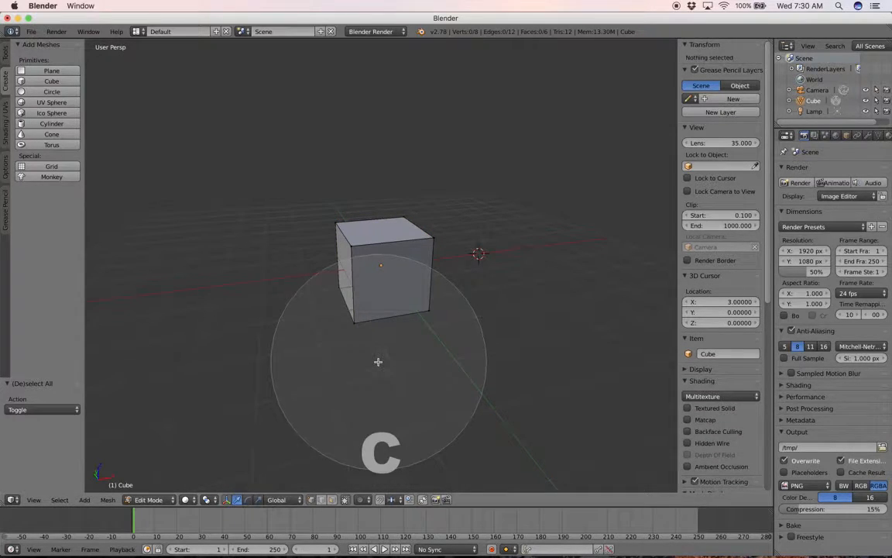
pyautogui.scroll(4, 378, 361)
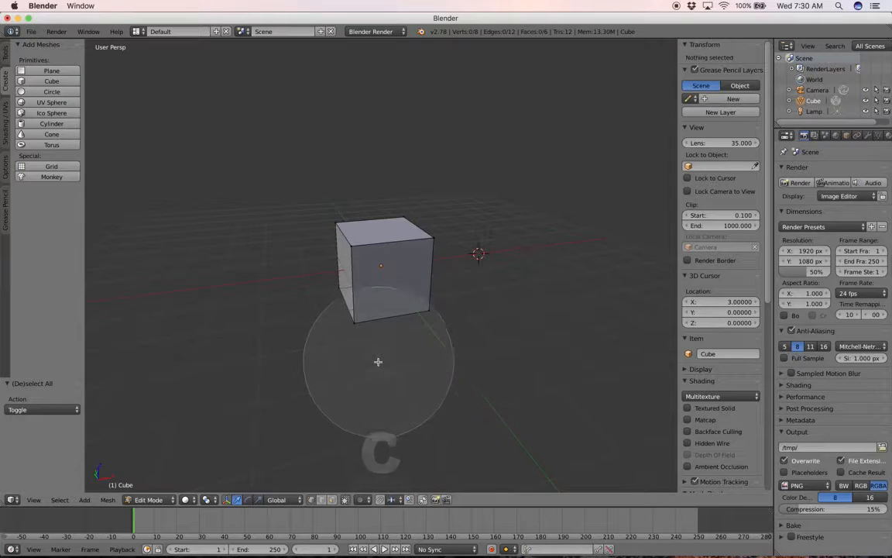
pyautogui.scroll(5, 378, 361)
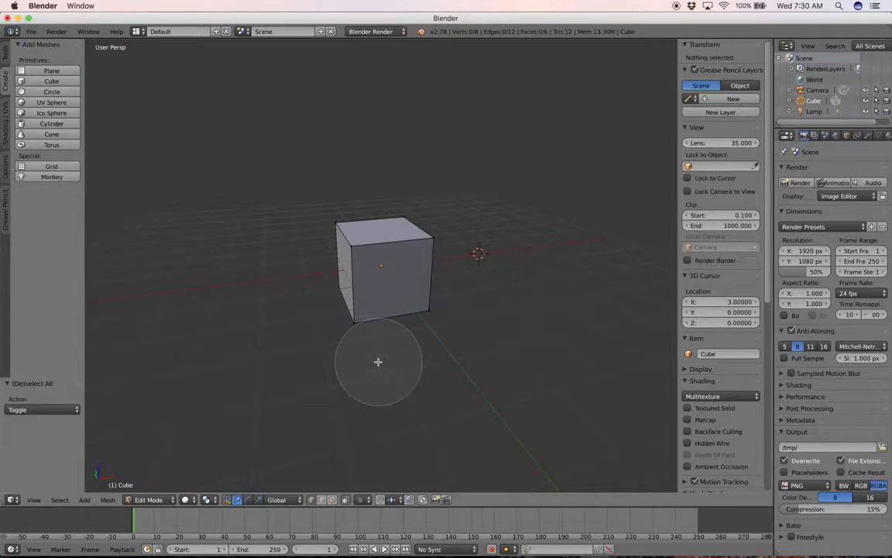
pyautogui.scroll(1, 378, 361)
pyautogui.scroll(-3, 378, 361)
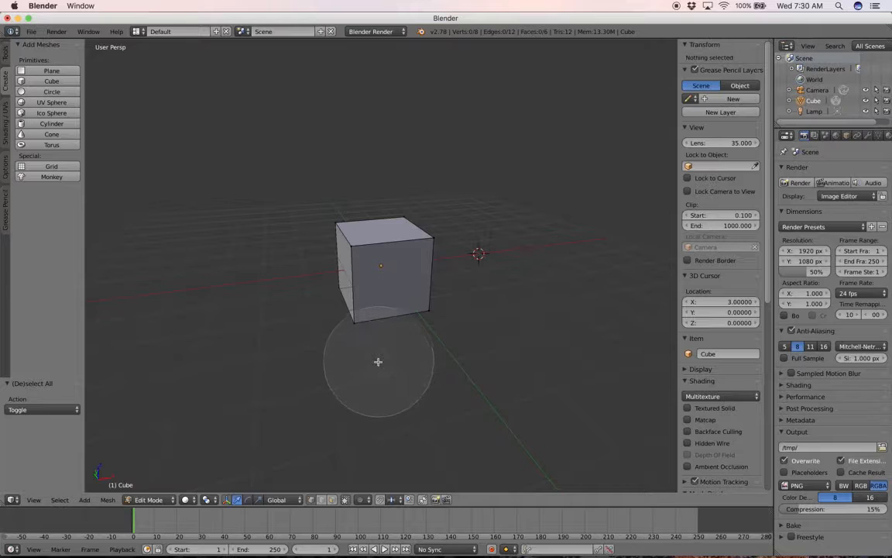
pyautogui.scroll(-3, 378, 361)
pyautogui.scroll(7, 378, 361)
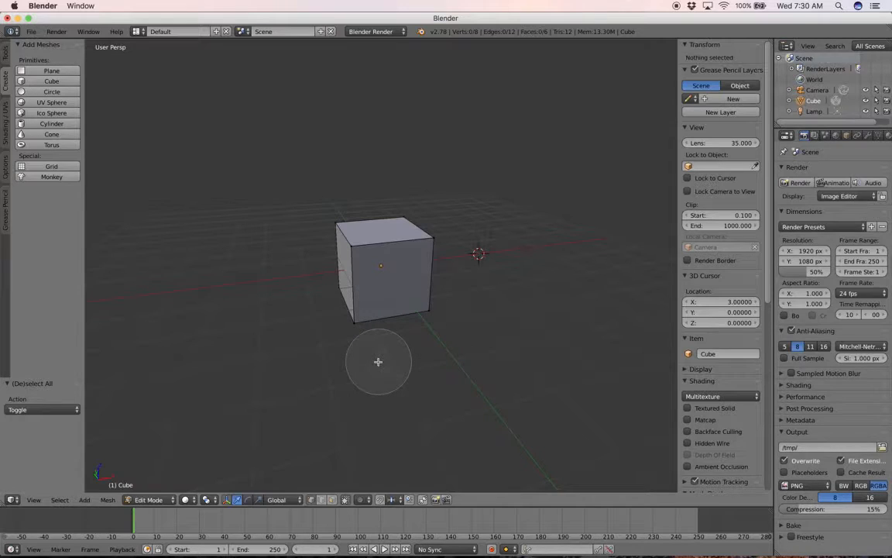
pyautogui.rightClick(378, 361)
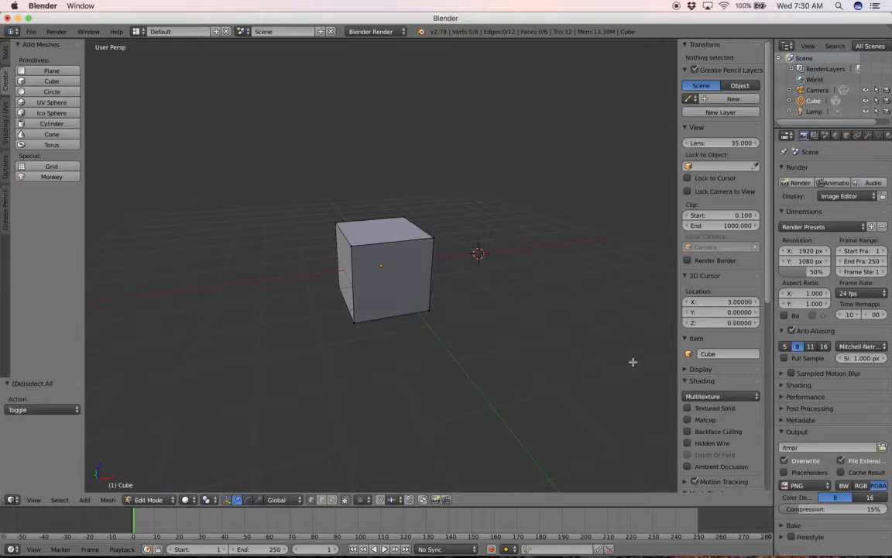
# Step: Select the four corner vertices of the cube's front face one at a time, then clear the selection
pyautogui.rightClick(353, 248)
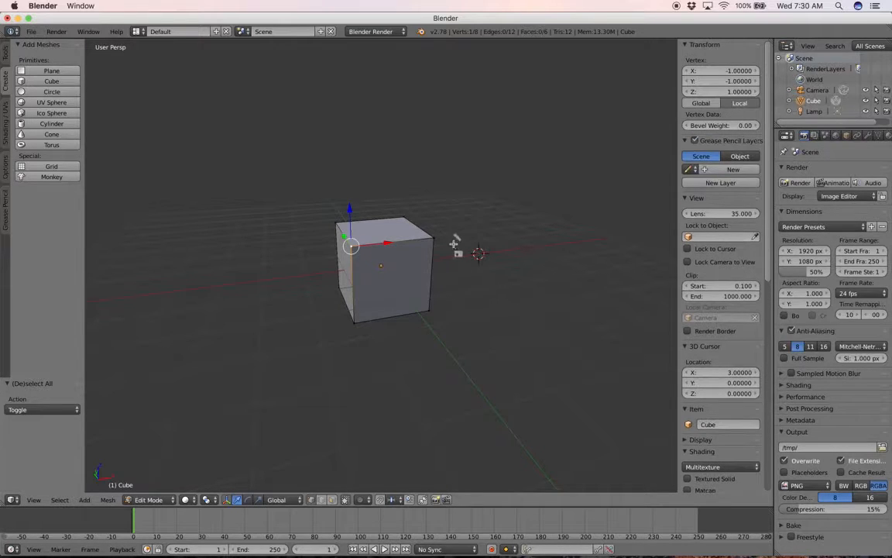
pyautogui.keyDown('shift'); pyautogui.rightClick(434, 237); pyautogui.keyUp('shift')
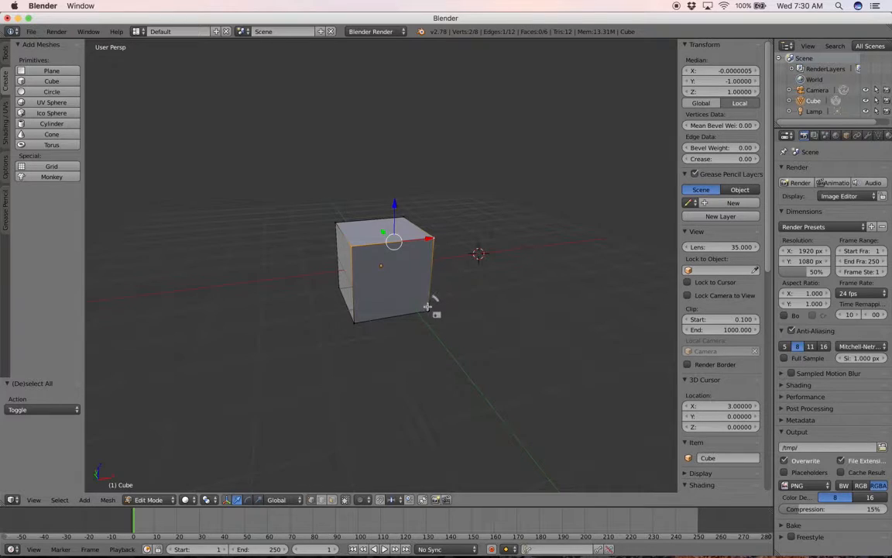
pyautogui.keyDown('shift'); pyautogui.rightClick(430, 310); pyautogui.keyUp('shift')
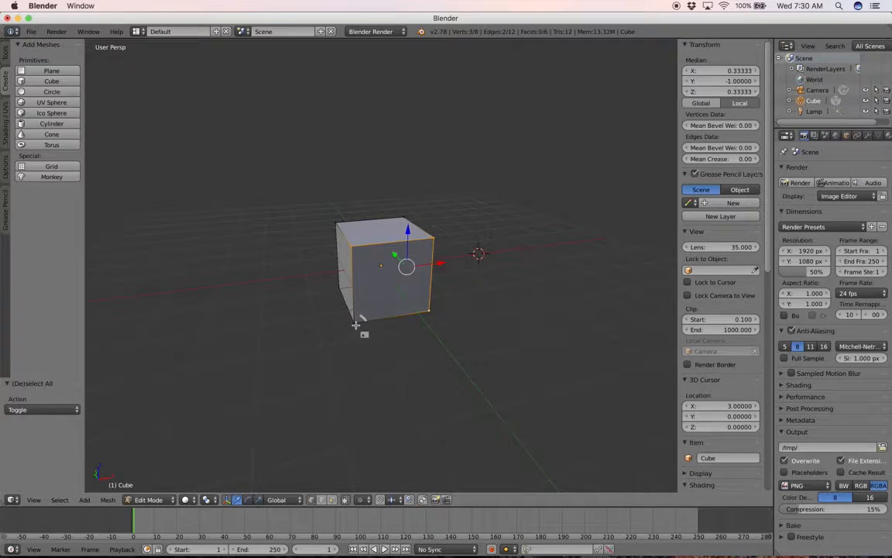
pyautogui.keyDown('shift'); pyautogui.rightClick(356, 322); pyautogui.keyUp('shift')
pyautogui.press('a')
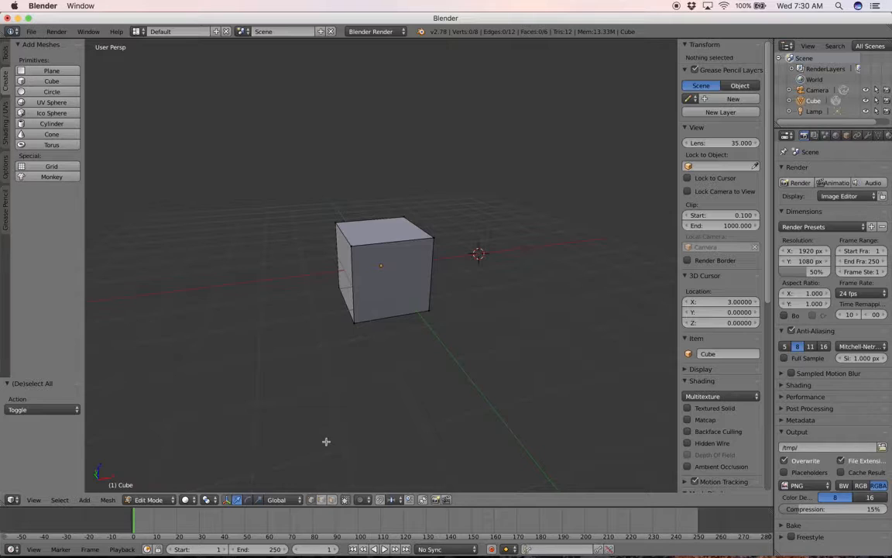
# Step: Switch the mesh selection mode to Face and select the cube's front face
pyautogui.hotkey('ctrl', 'Tab')
pyautogui.hotkey('ctrl', 'Tab')
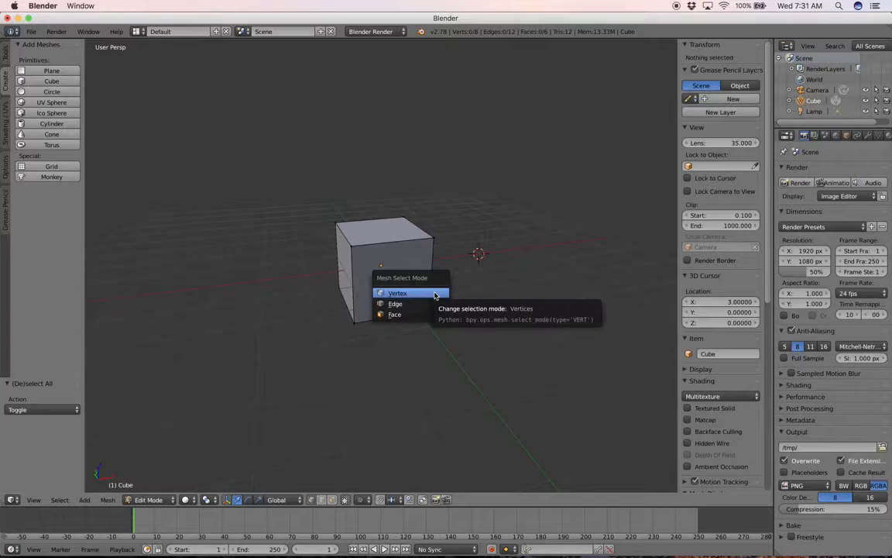
pyautogui.press('3')
pyautogui.hscroll(-5, 433, 292)
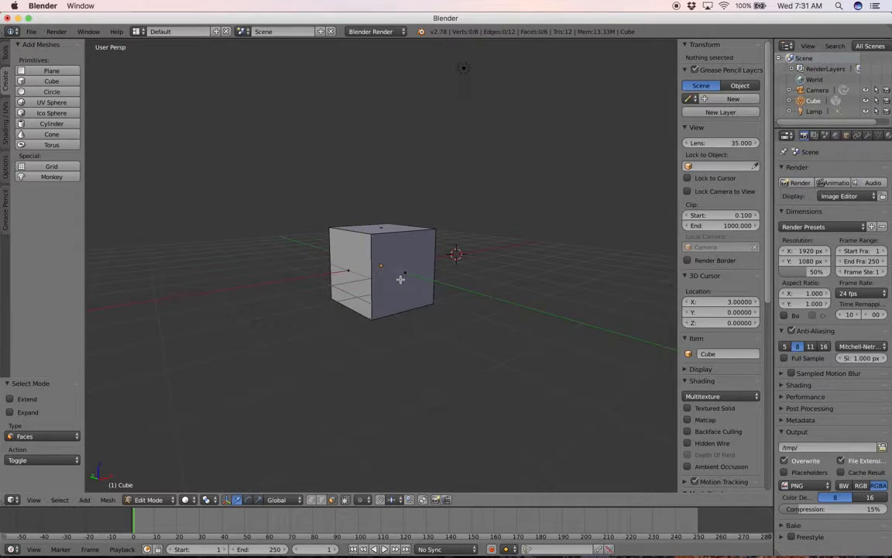
pyautogui.rightClick(401, 279)
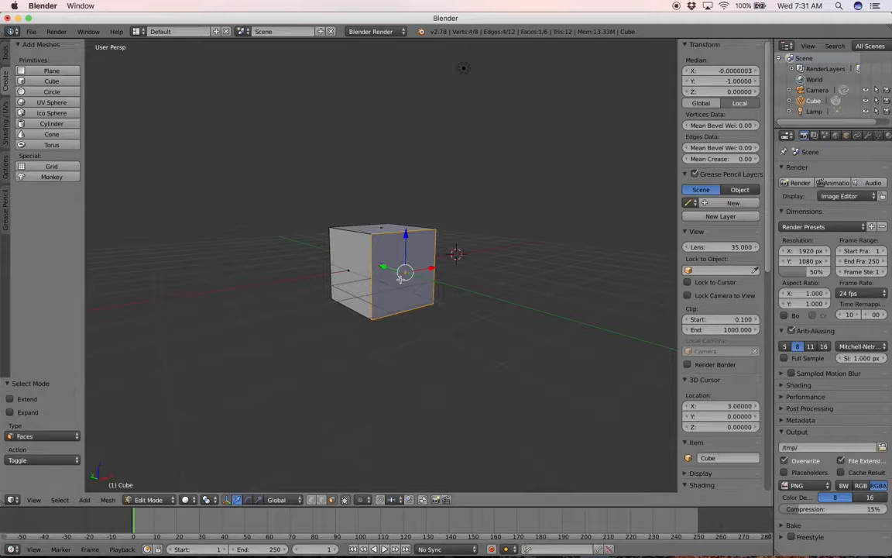
# Step: Try moving the selected front face freely away from the cube by about 1.92 units, then cancel the move
pyautogui.hscroll(1, 400, 278)
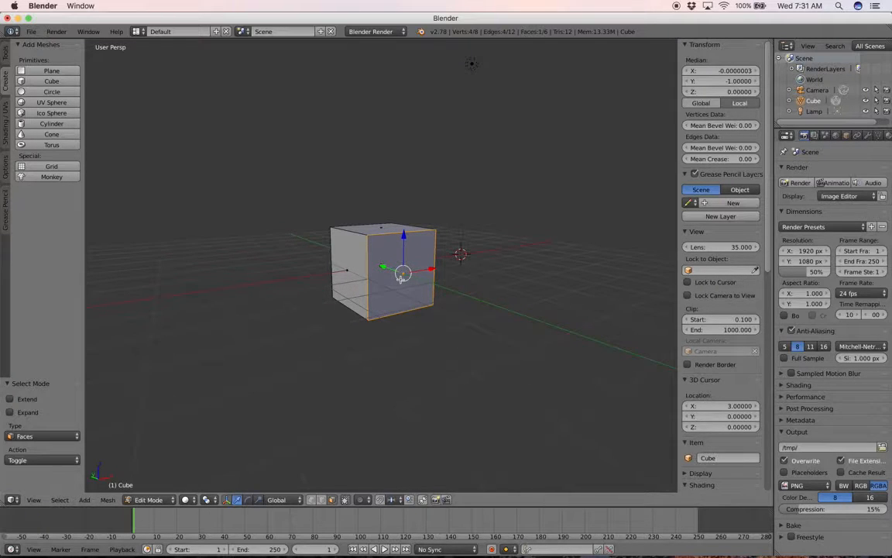
pyautogui.hscroll(-1, 401, 279)
pyautogui.press('g')
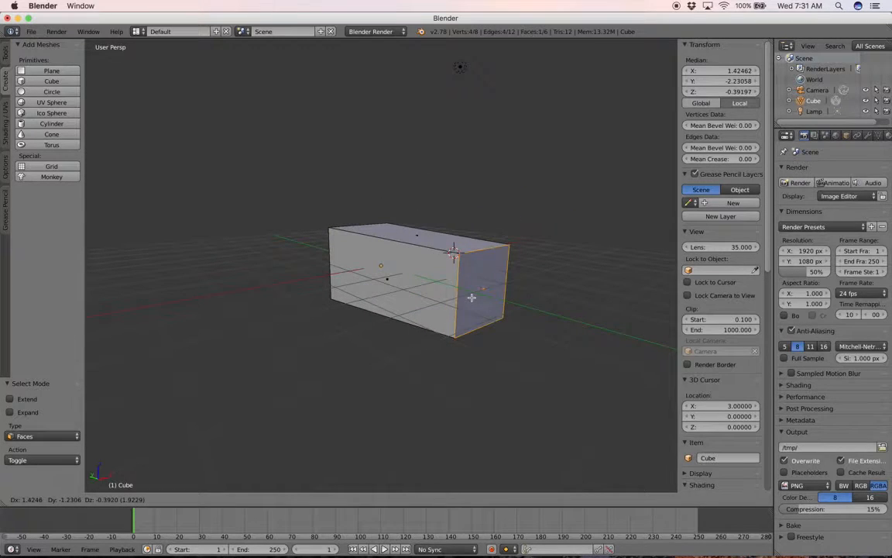
pyautogui.press('Escape')
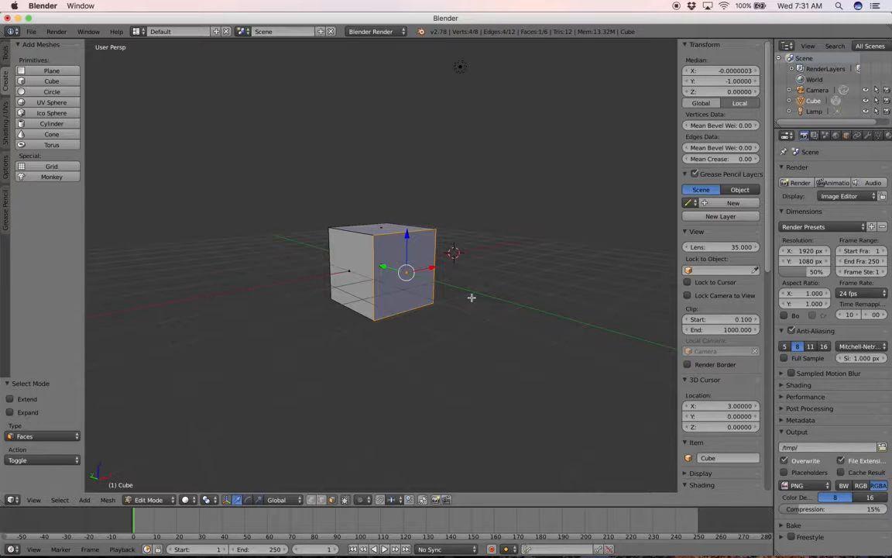
# Step: Try scaling the front face uniformly to about 0.85, then along Z only to about 0.86, cancelling both
pyautogui.press('s')
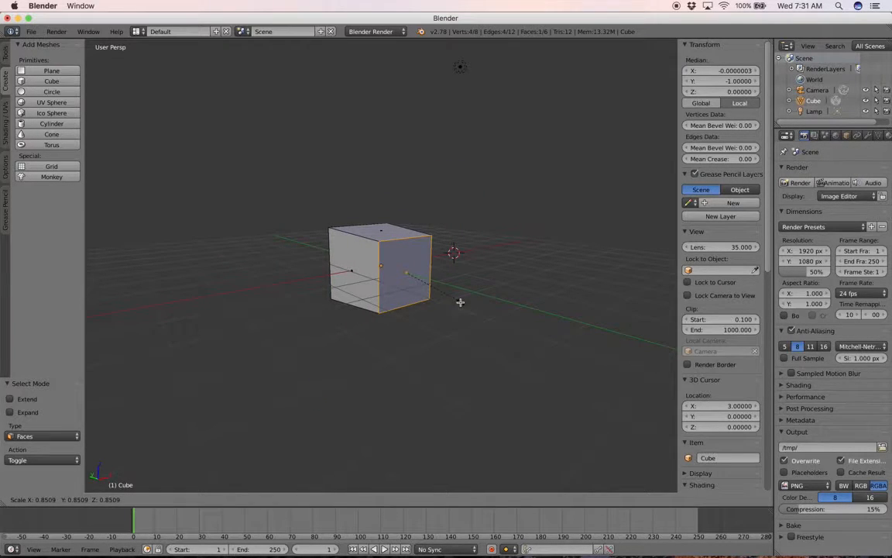
pyautogui.click(460, 302)
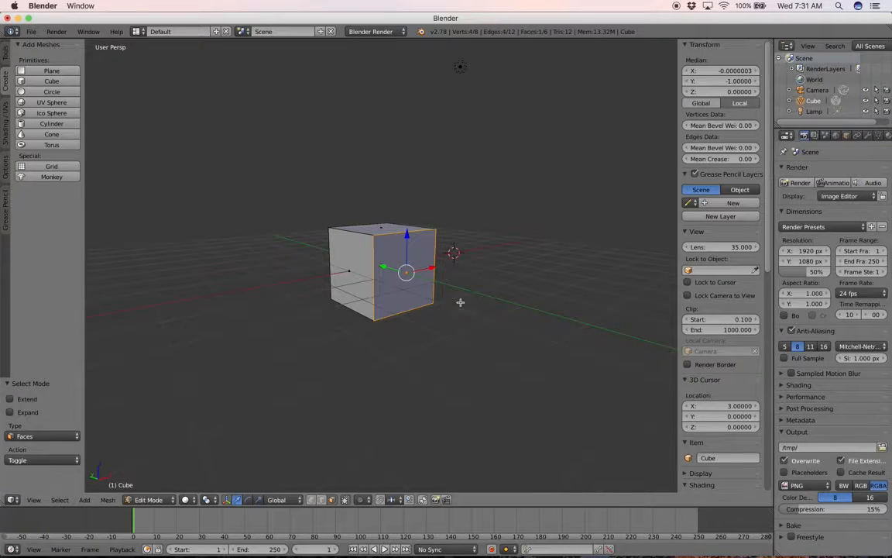
pyautogui.press('s')
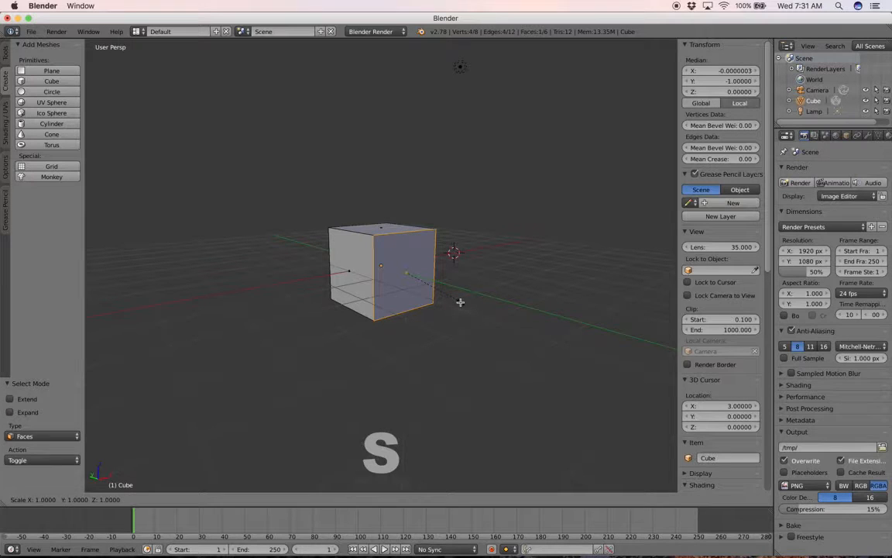
pyautogui.press('z')
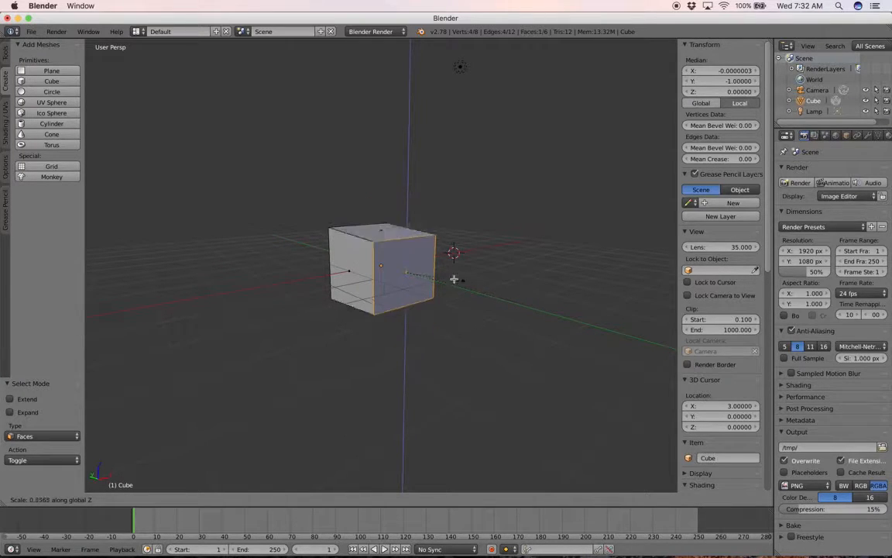
pyautogui.press('Escape')
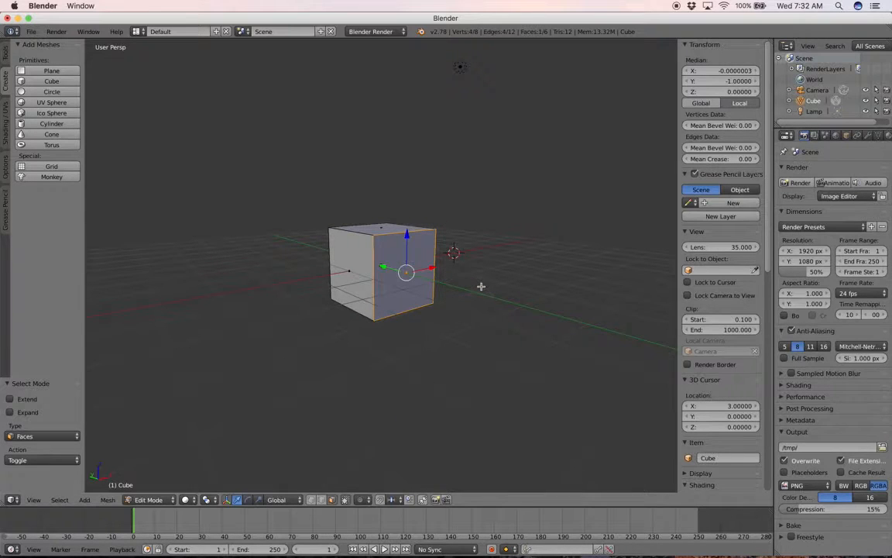
# Step: Try scaling the front face by exactly 2 on all axes, then by 2 along Z only, cancelling both
pyautogui.press('s')
pyautogui.press('2')
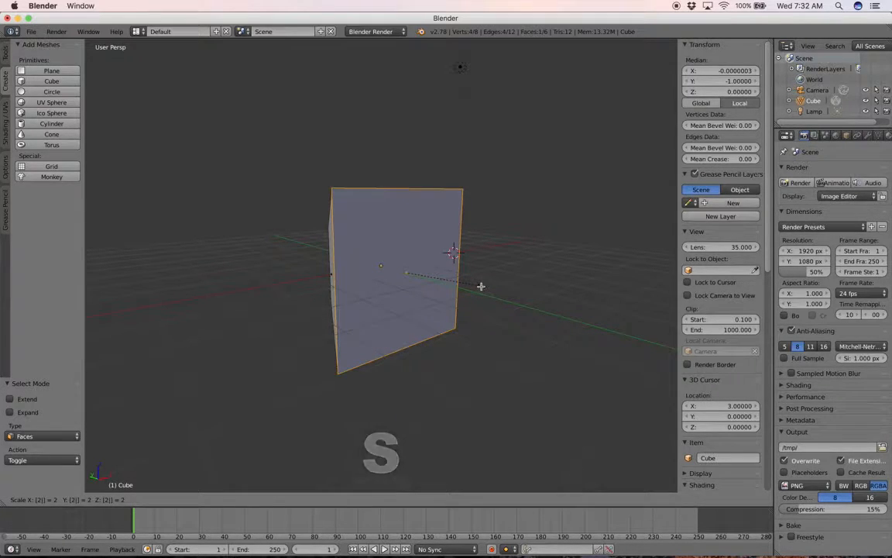
pyautogui.rightClick(481, 286)
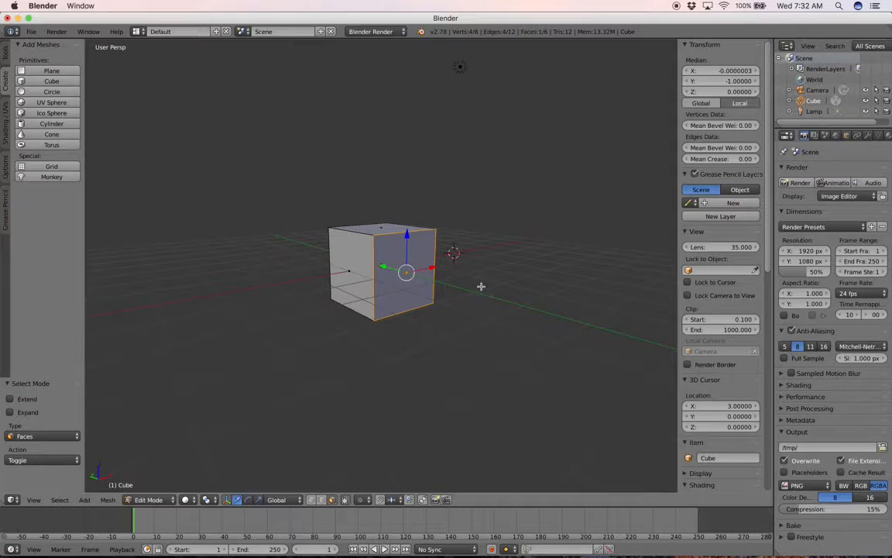
pyautogui.press('s')
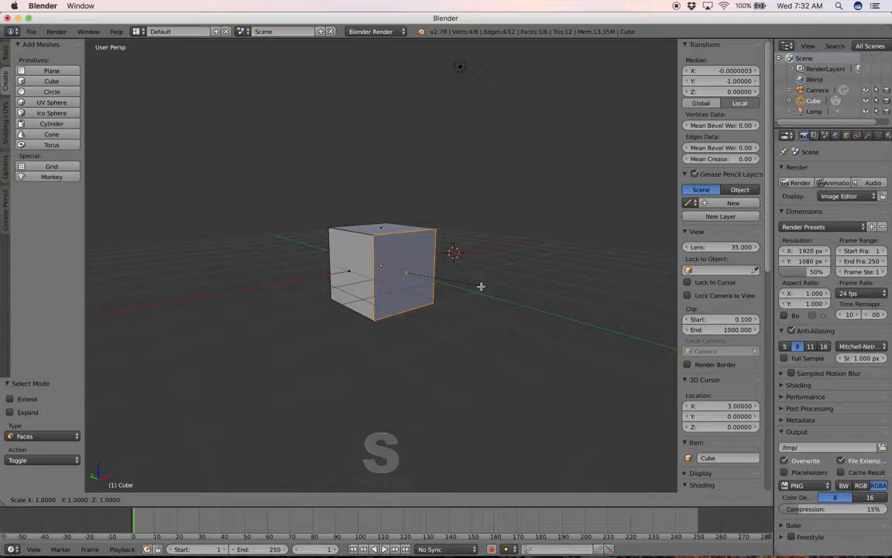
pyautogui.press('z')
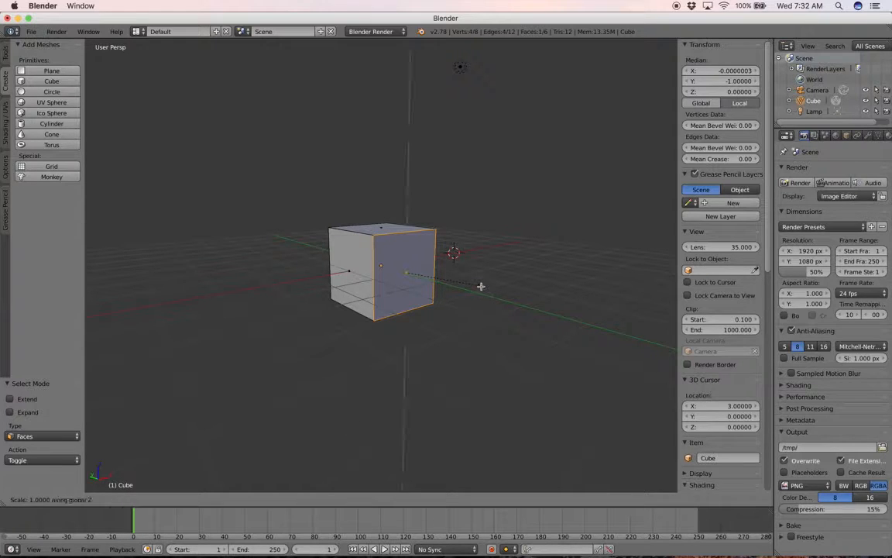
pyautogui.press('2')
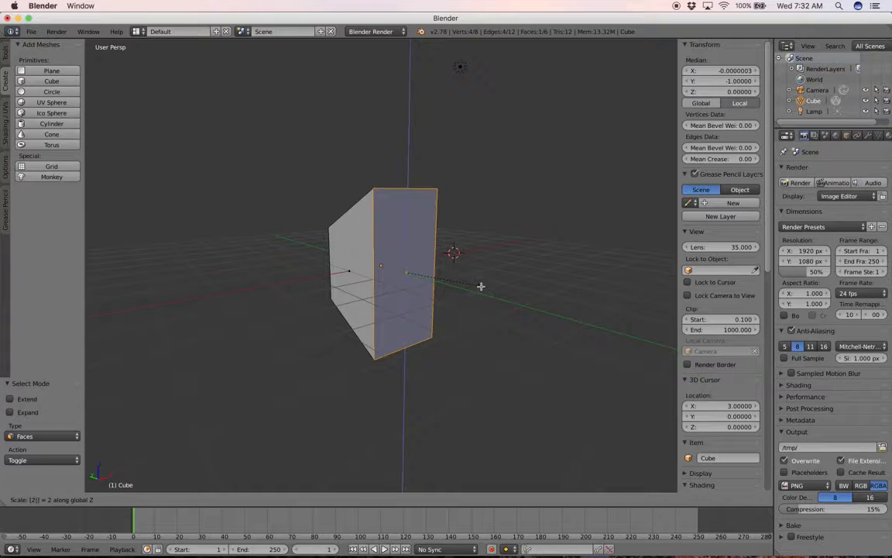
pyautogui.press('Escape')
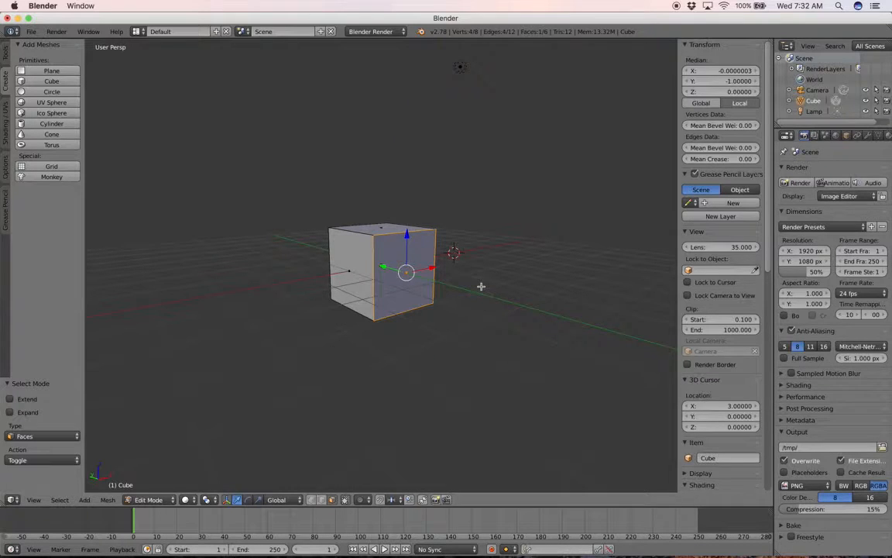
# Step: Try rotating the front face by about -14.5 degrees in the view plane, then cancel the rotation
pyautogui.press('r')
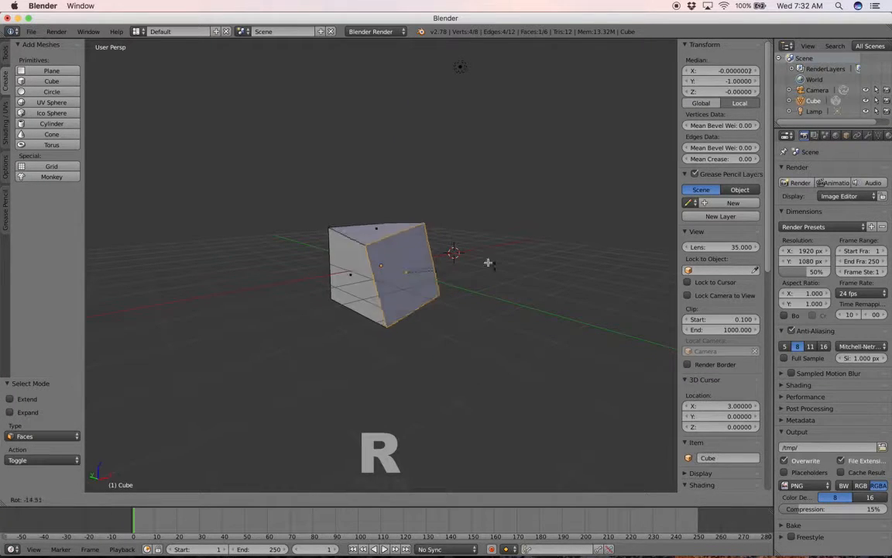
pyautogui.press('Escape')
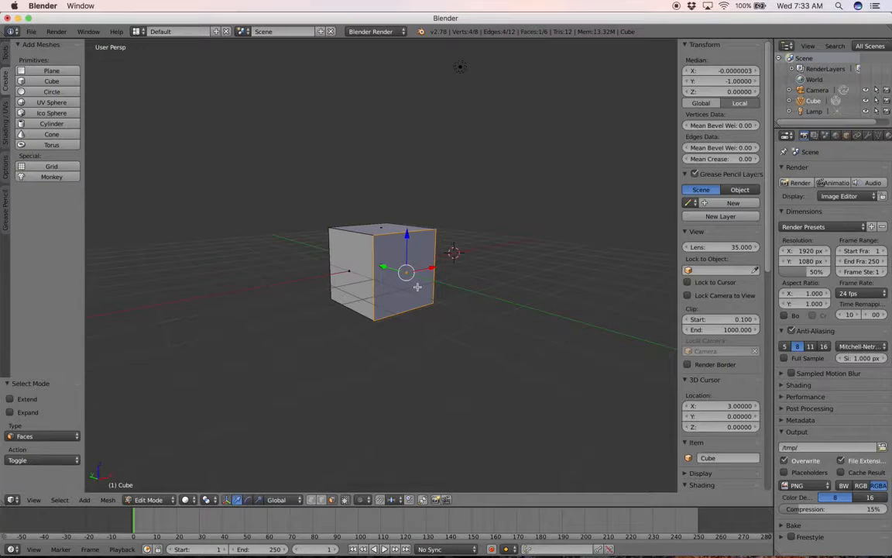
# Step: Extrude the cube's front face outward by about 1.75 units and select the top face of the new section
pyautogui.press('e')
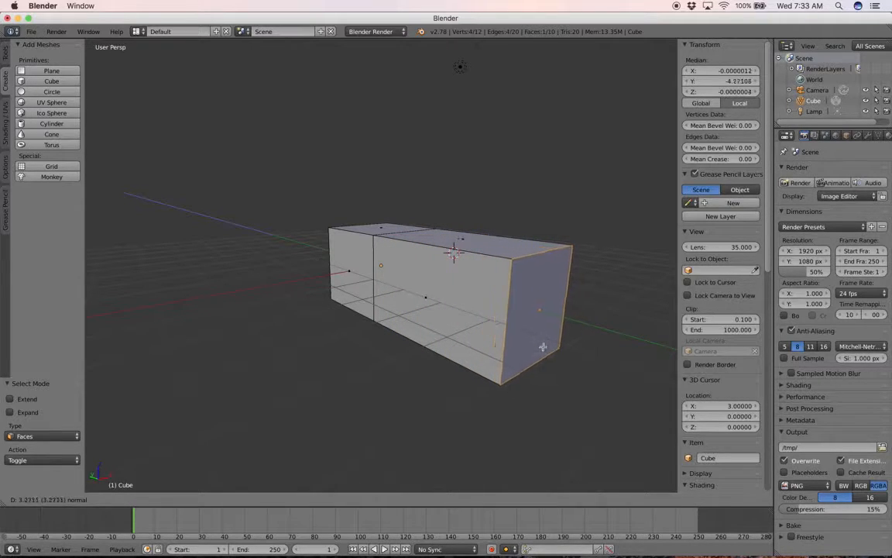
pyautogui.click(472, 312)
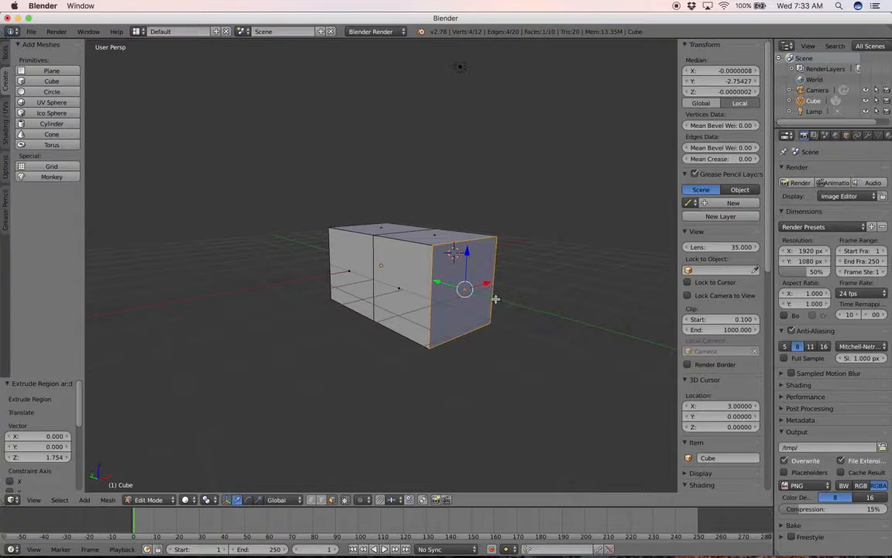
pyautogui.hscroll(-5, 405, 279)
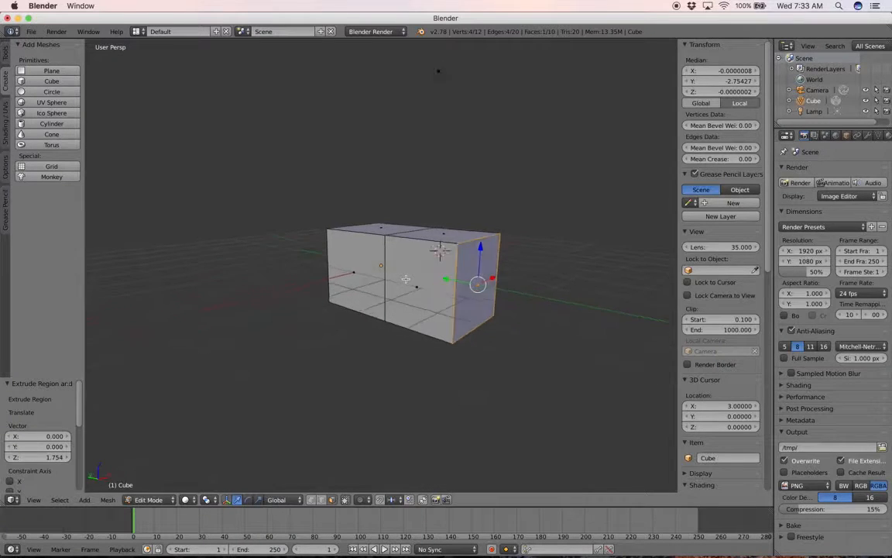
pyautogui.scroll(2, 406, 279)
pyautogui.hscroll(-2, 406, 279)
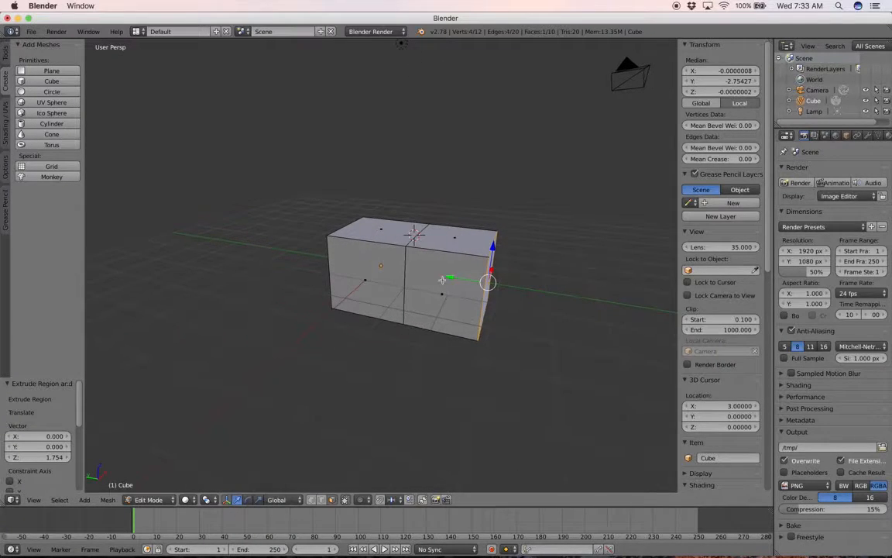
pyautogui.rightClick(462, 237)
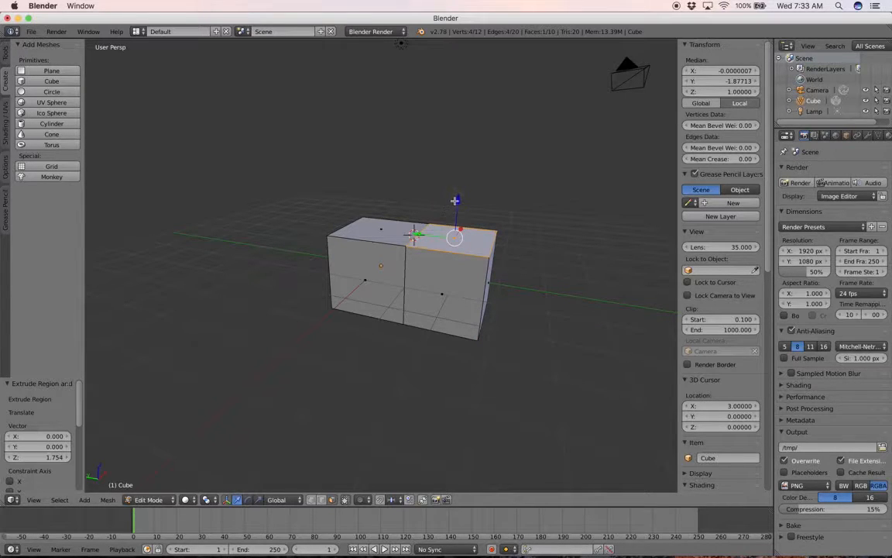
# Step: Raise the extruded section's top face about 1.19 units along Z, then undo the move
pyautogui.moveTo(458, 201); pyautogui.dragTo(461, 147)
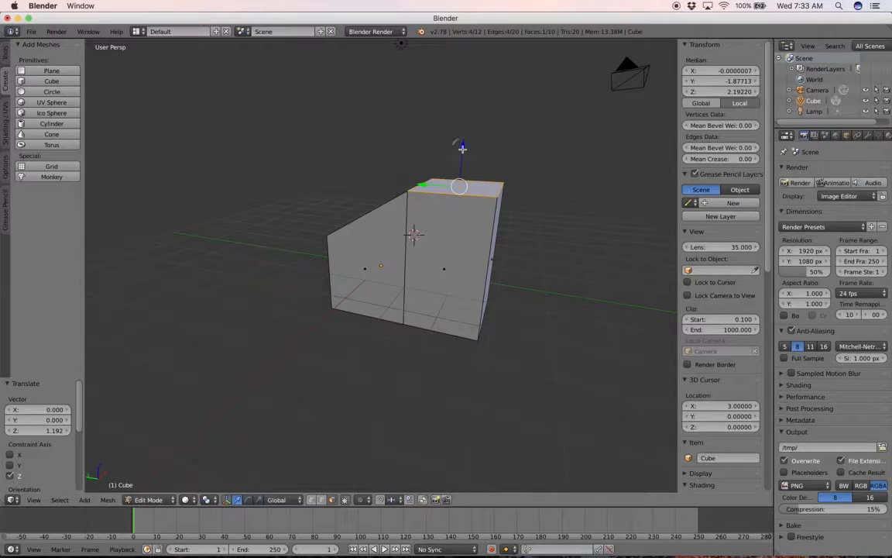
pyautogui.hotkey('ctrl', 'z')
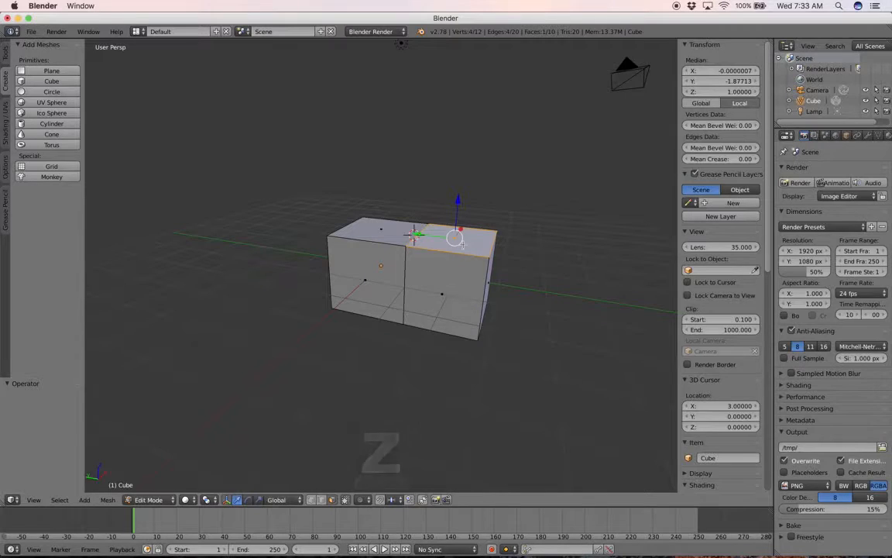
# Step: Extrude the selected top face upward about 1.16 units, then extrude the new upper block's outer end face about 0.99 units outward
pyautogui.press('e')
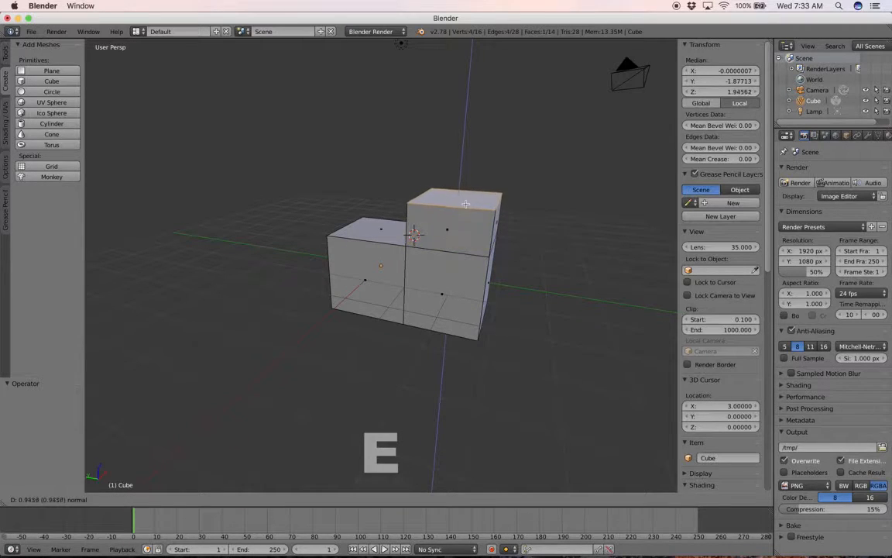
pyautogui.click(465, 195)
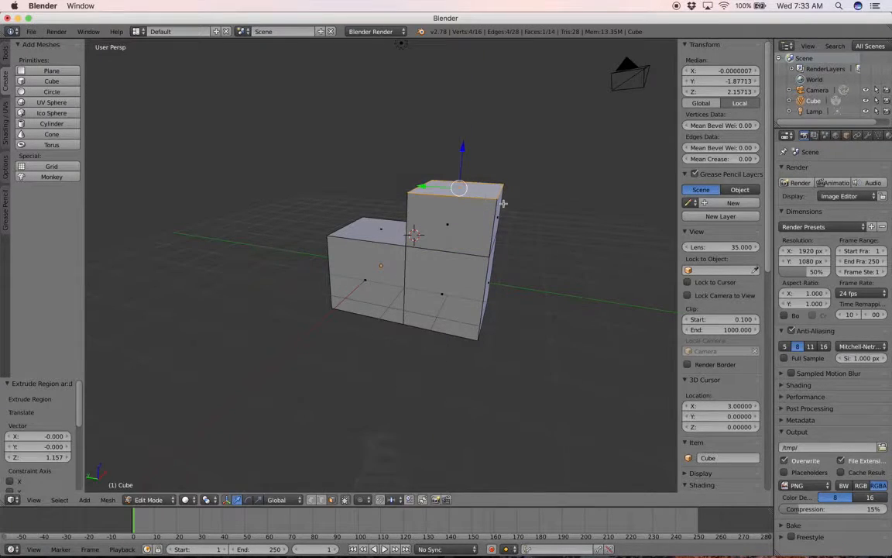
pyautogui.moveTo(466, 195); pyautogui.dragTo(487, 223, button='middle')
pyautogui.rightClick(488, 223)
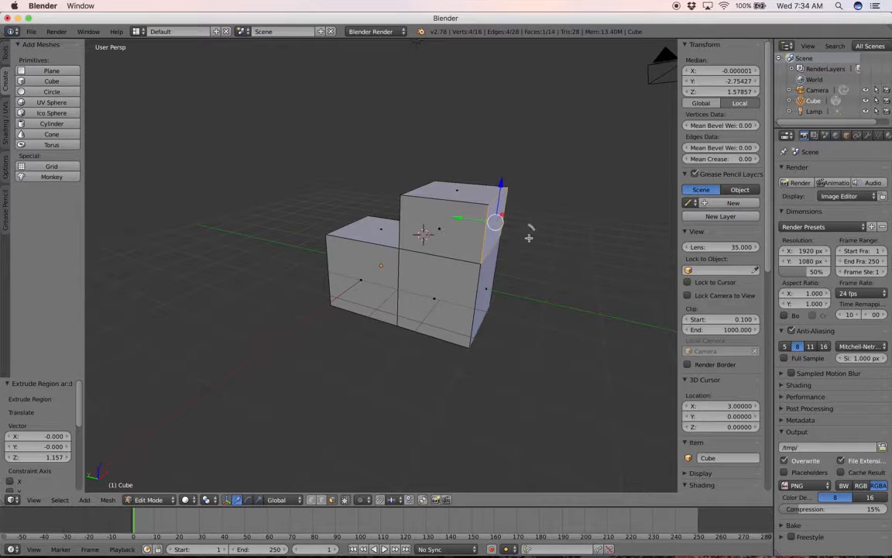
pyautogui.press('e')
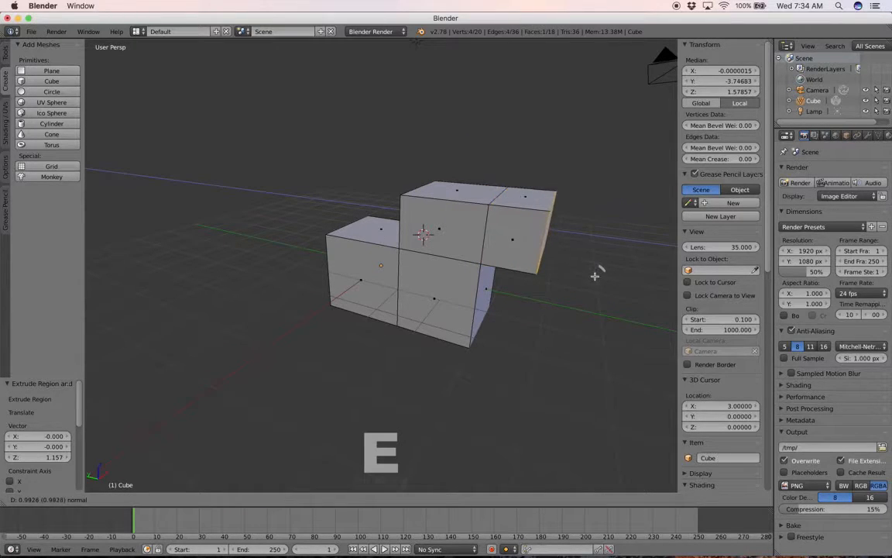
pyautogui.click(595, 273)
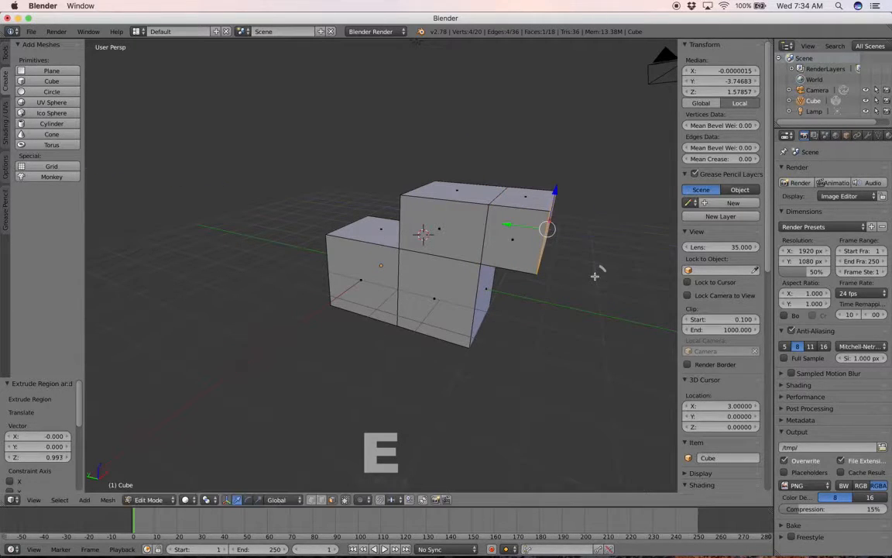
# Step: Extrude the top face of the outer end block upward about 0.76 units
pyautogui.rightClick(540, 199)
pyautogui.press('e')
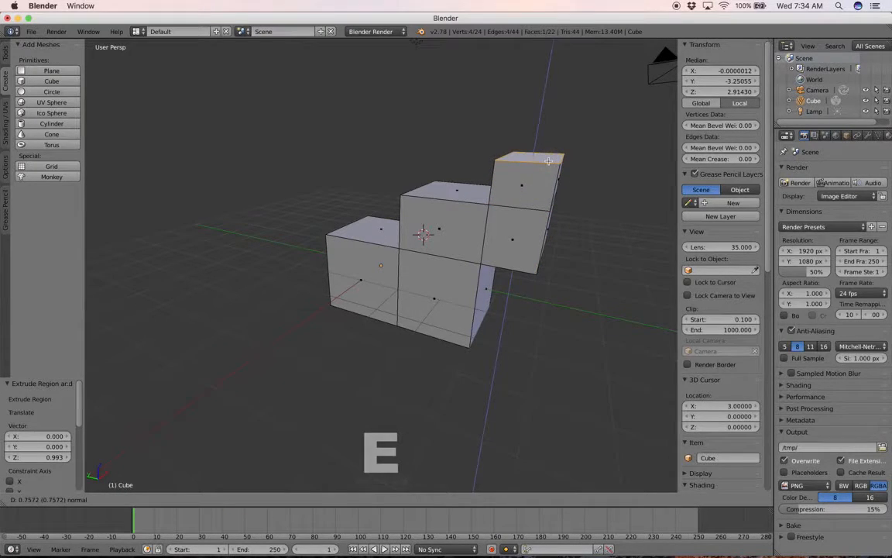
pyautogui.click(549, 161)
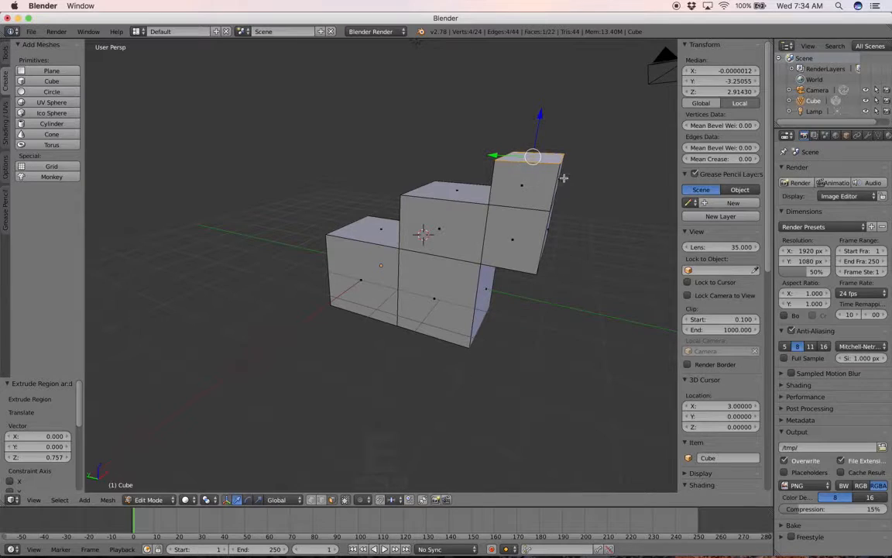
# Step: Rotate the raised block's top face about -34 degrees around the X axis
pyautogui.press('r')
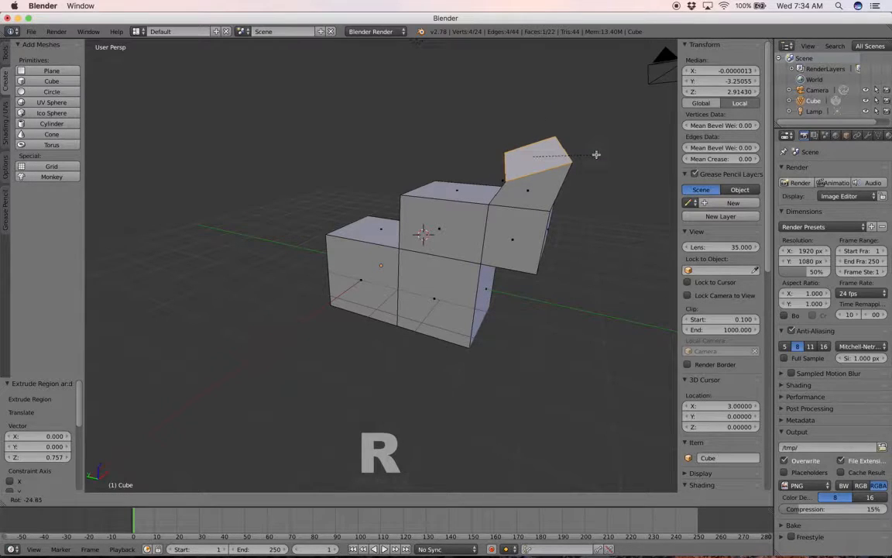
pyautogui.rightClick(598, 155)
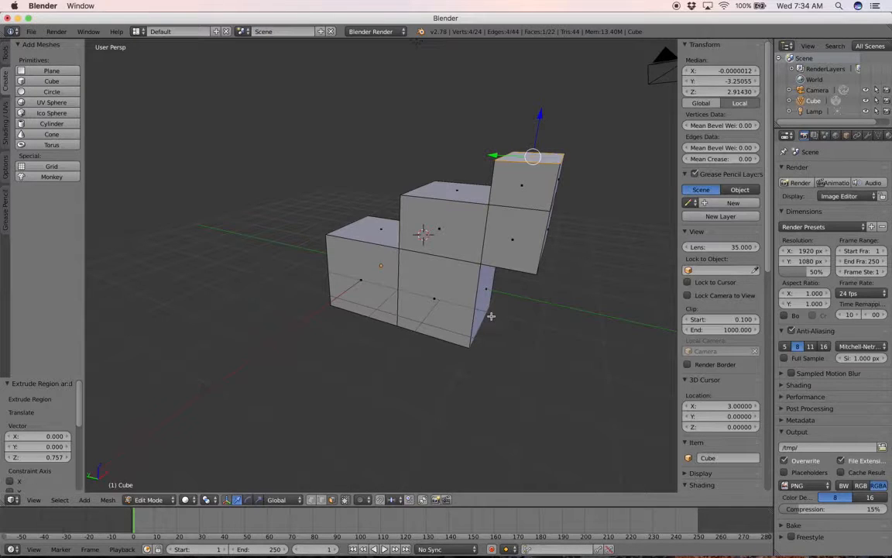
pyautogui.press('r')
pyautogui.press('x')
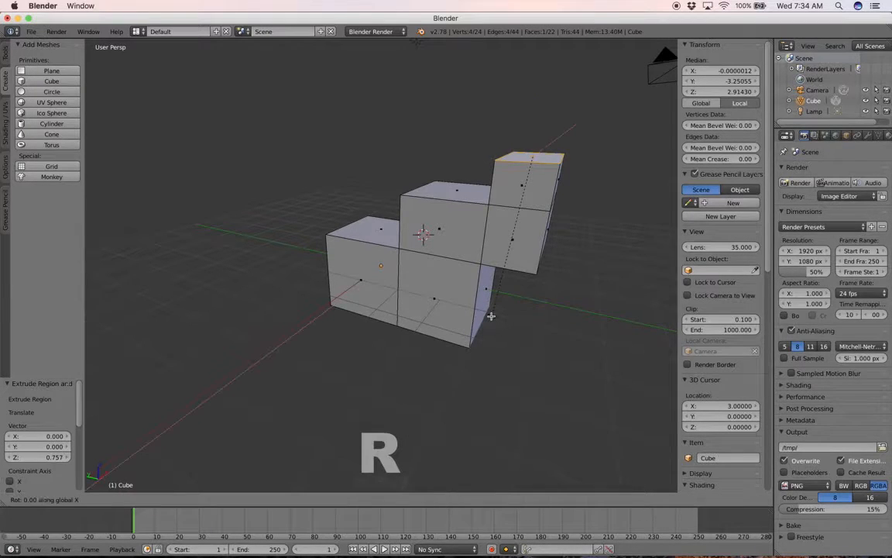
pyautogui.click(553, 219)
# Step: Extrude the tilted face about 0.9 units and rotate its new end face about -43 degrees around the X axis
pyautogui.press('e')
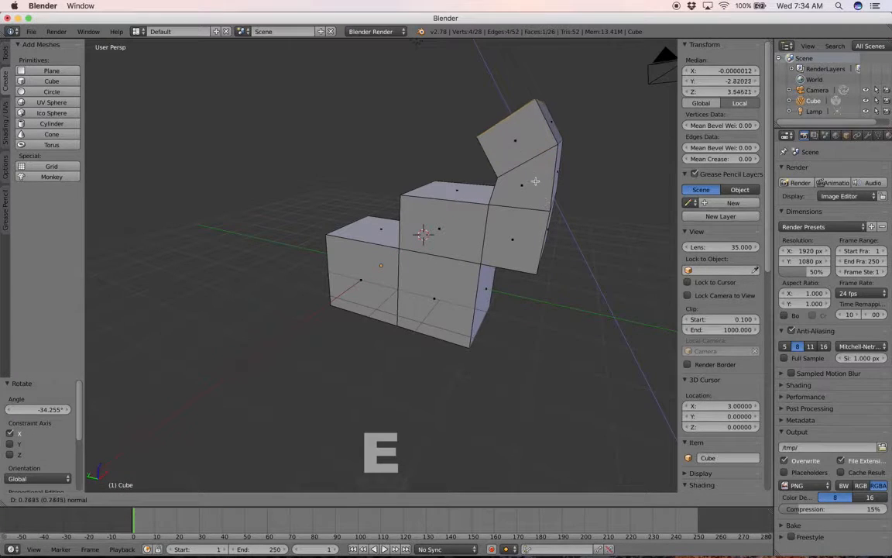
pyautogui.click(533, 177)
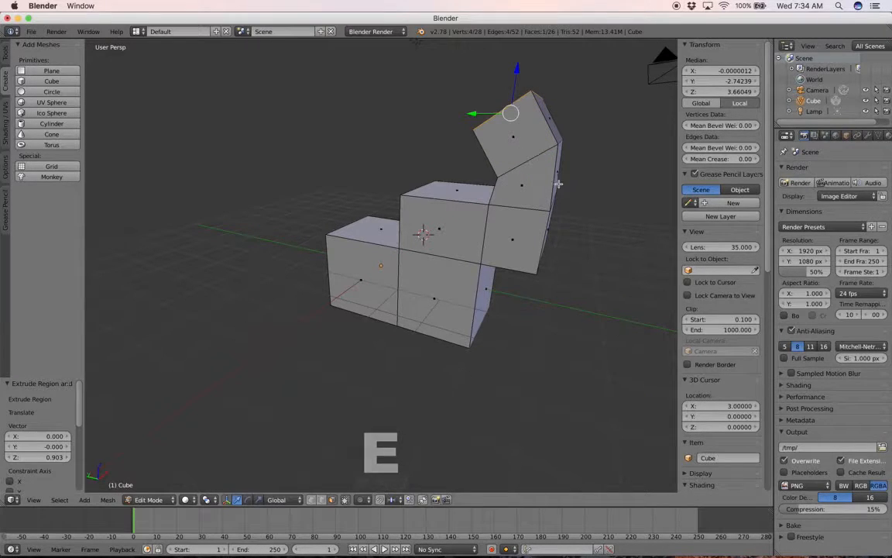
pyautogui.press('r')
pyautogui.press('x')
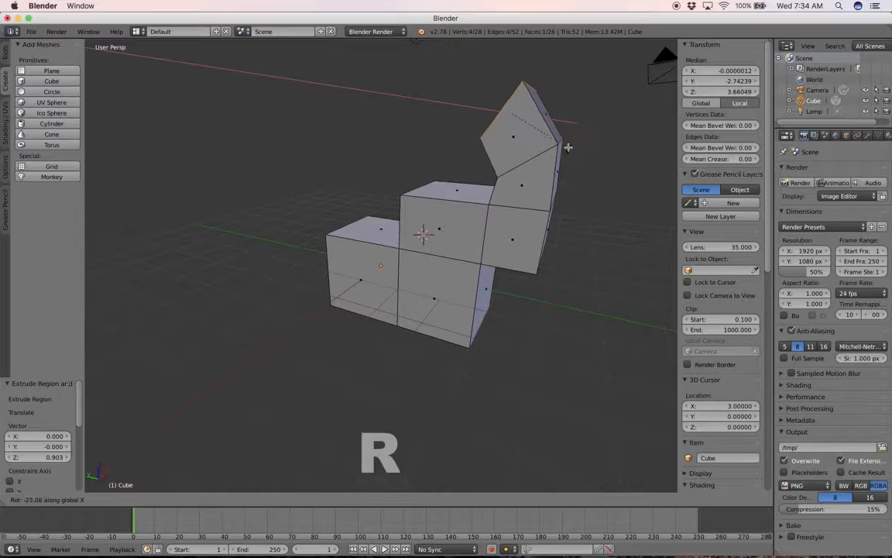
pyautogui.click(550, 121)
pyautogui.hscroll(-10, 550, 120)
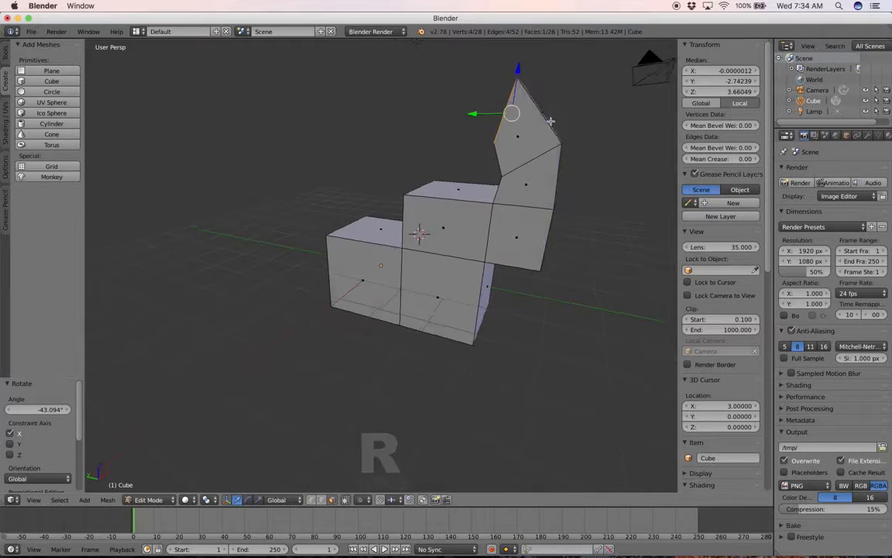
pyautogui.hscroll(-3, 551, 121)
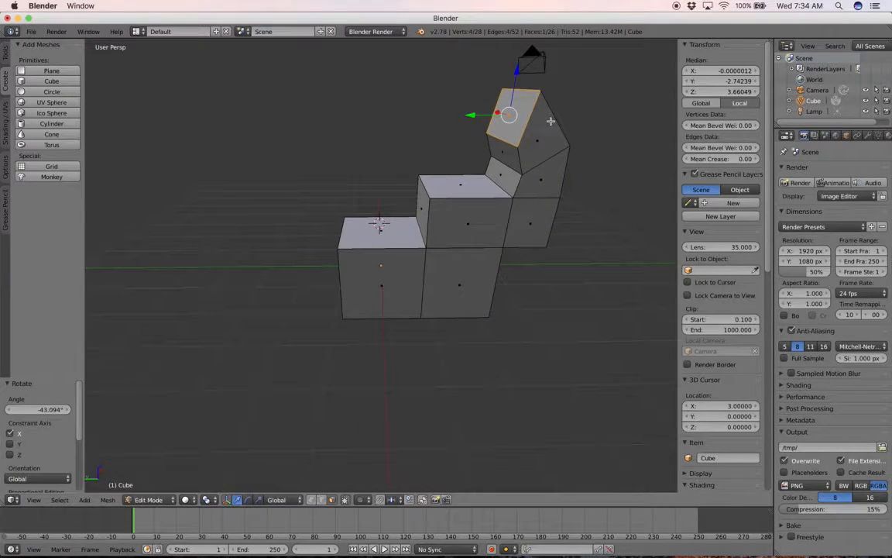
pyautogui.hscroll(-5, 462, 251)
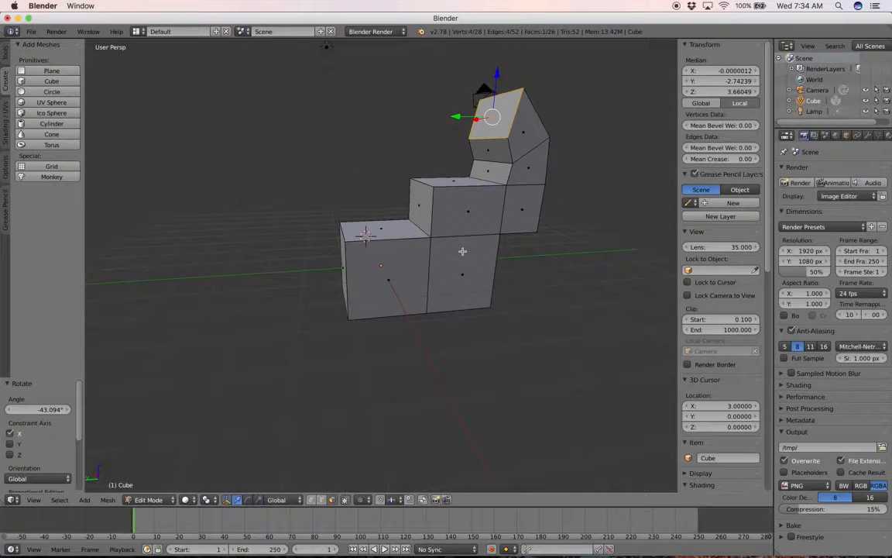
# Step: Undo all the extrusions and face rotations back to the plain cube
pyautogui.hotkey('ctrl', 'z')
pyautogui.hotkey('ctrl', 'z')
pyautogui.hotkey('ctrl', 'z')
pyautogui.hotkey('ctrl', 'z')
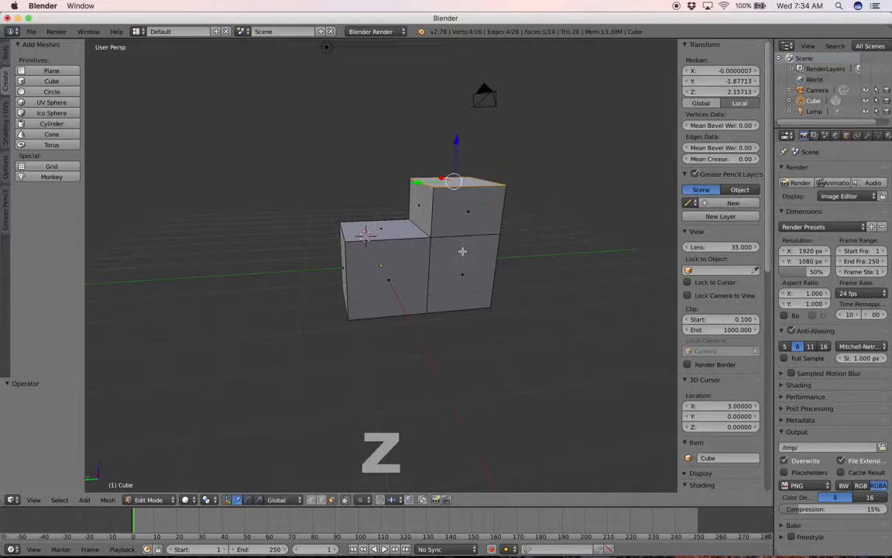
pyautogui.hotkey('ctrl', 'z')
# Step: Inset the cube's front face with a thickness of about 0.395
pyautogui.hscroll(-10, 462, 251)
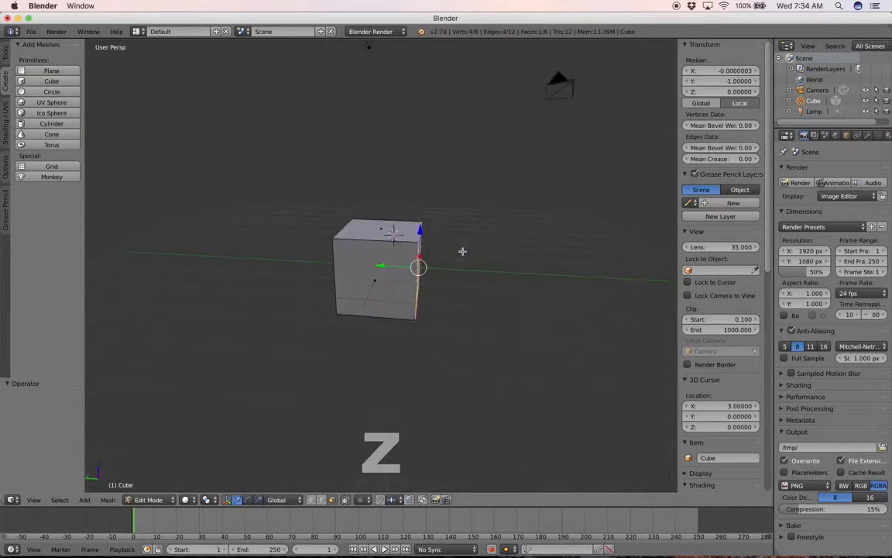
pyautogui.hscroll(-1, 462, 251)
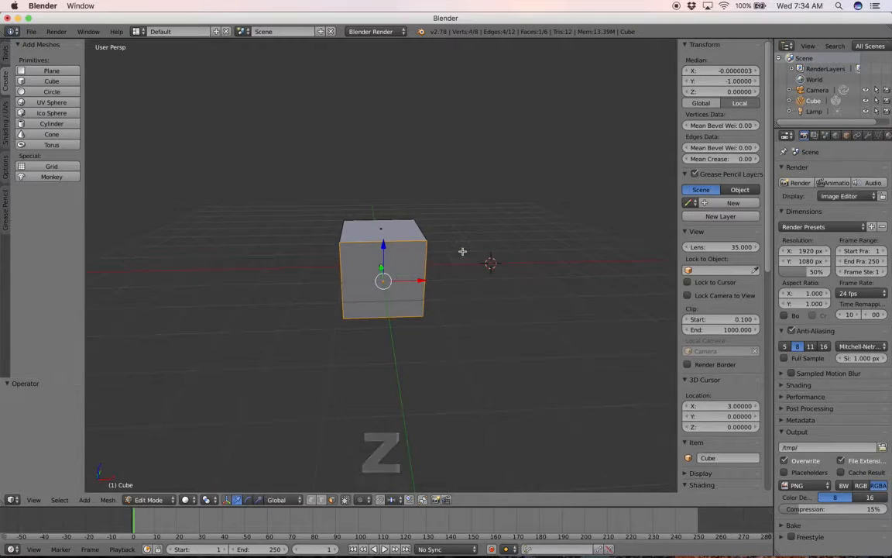
pyautogui.scroll(-2, 463, 251)
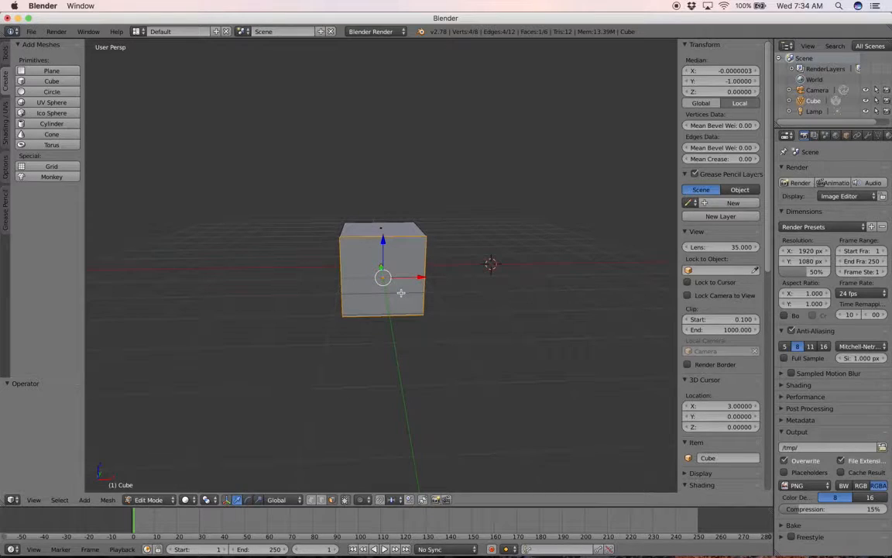
pyautogui.press('i')
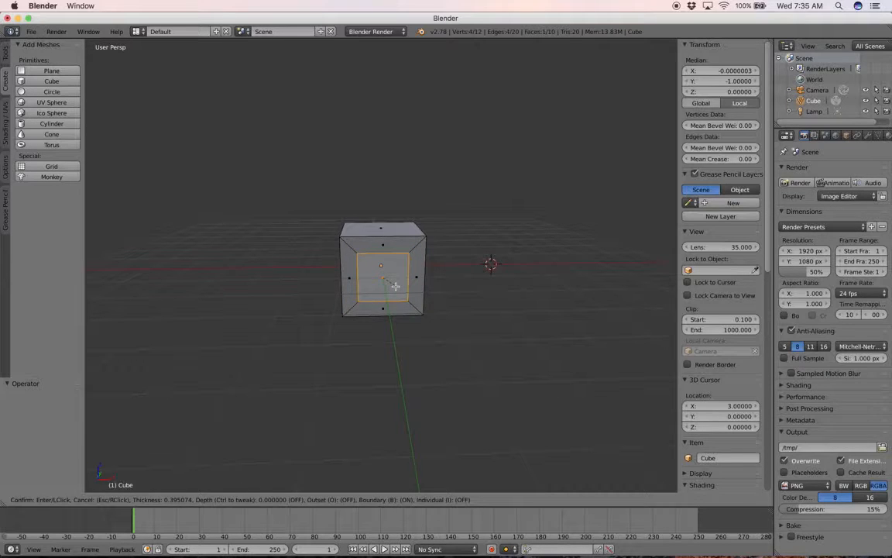
pyautogui.click(395, 287)
pyautogui.hscroll(-2, 395, 286)
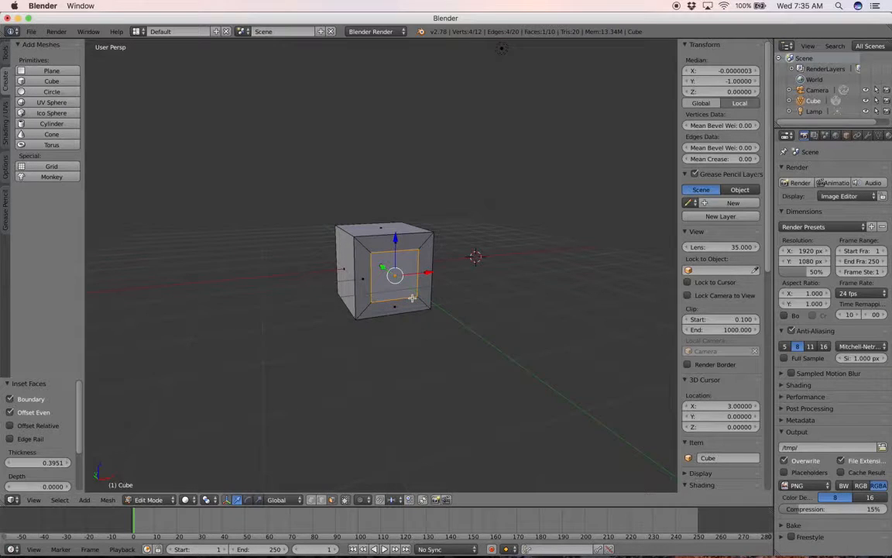
pyautogui.press('g')
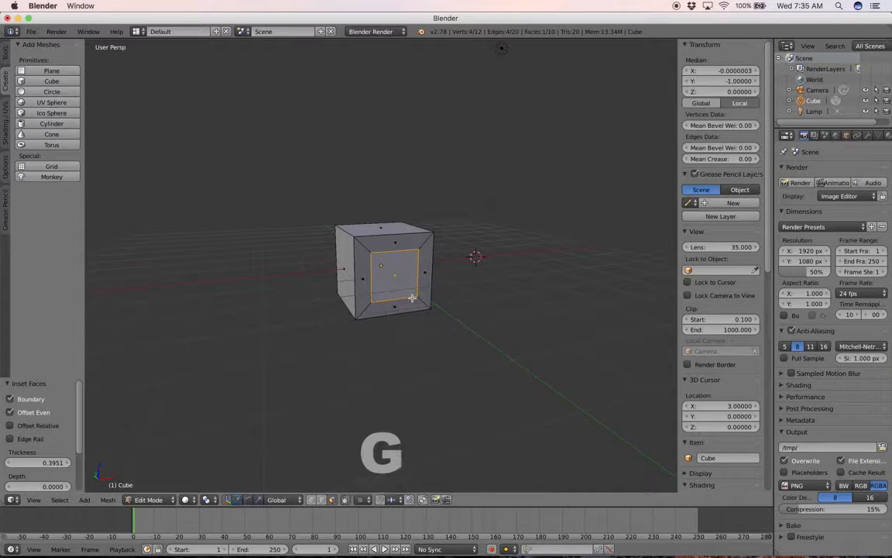
pyautogui.press('s')
pyautogui.press('y')
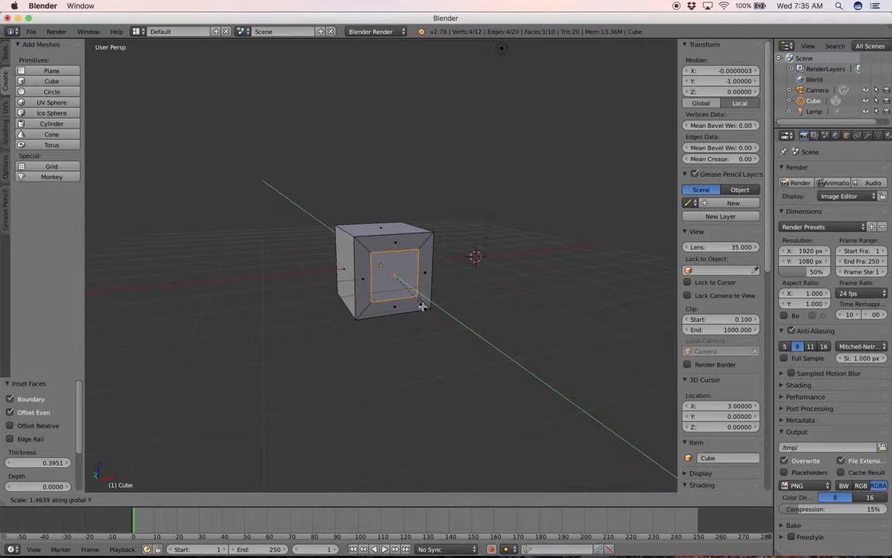
pyautogui.click(422, 306)
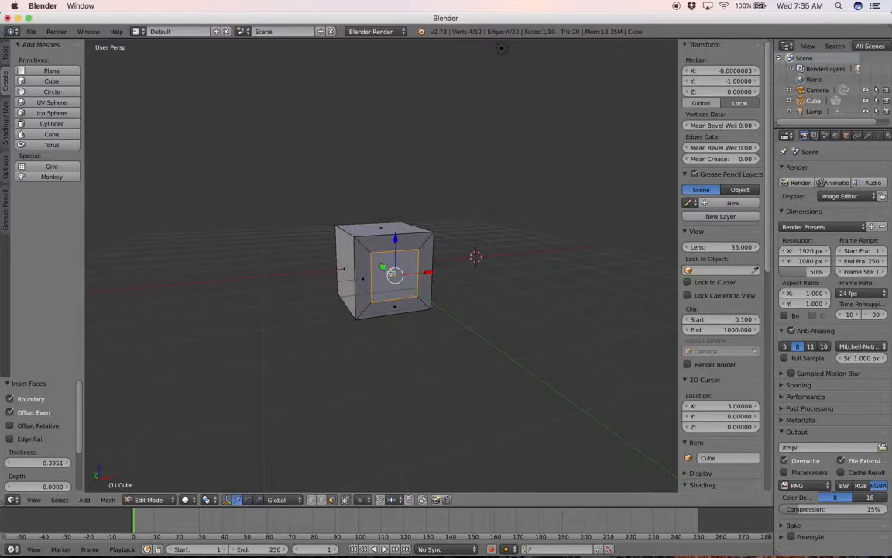
# Step: Move the inset face about 0.73 units along Y into the cube
pyautogui.press('g')
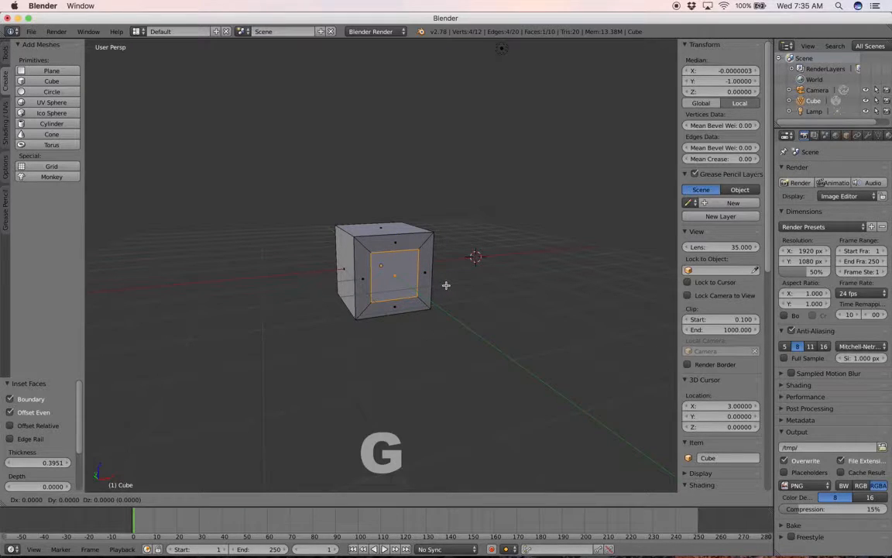
pyautogui.press('y')
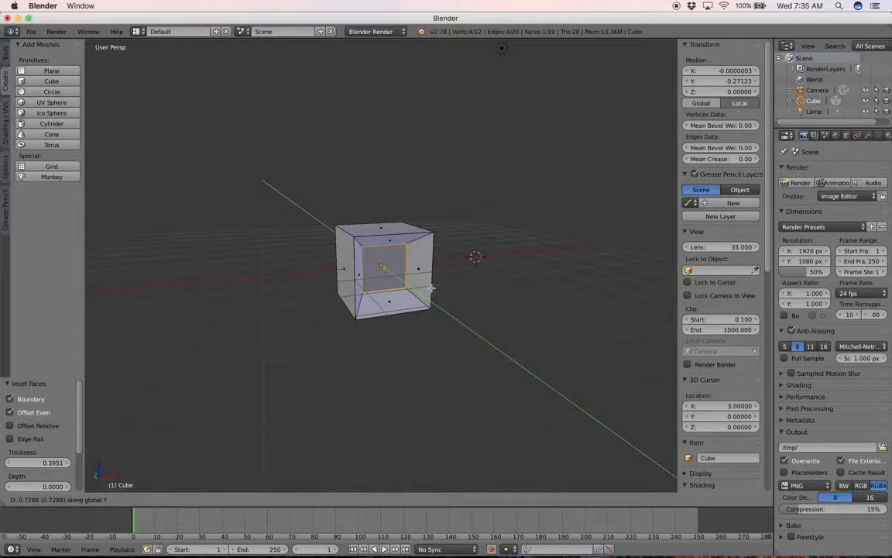
pyautogui.click(431, 288)
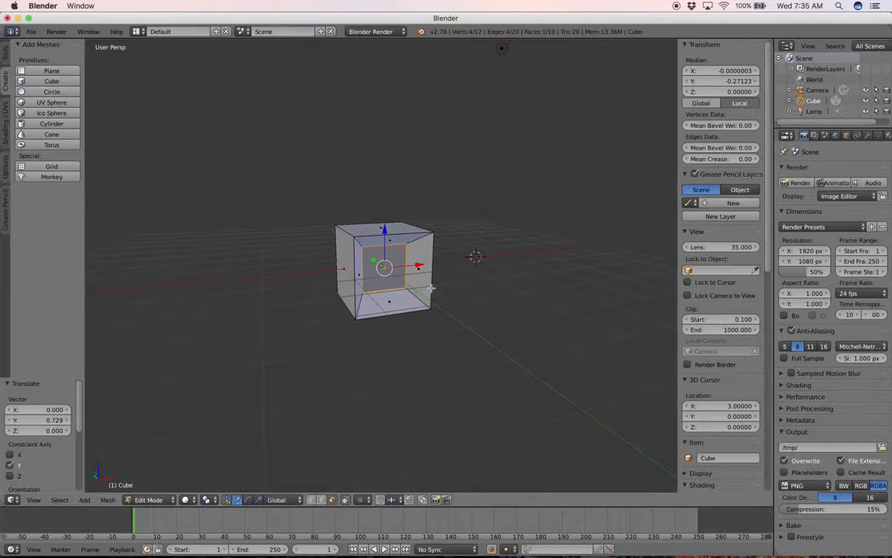
# Step: Extrude the cube's positive X side face outward about 0.44 units
pyautogui.hscroll(10, 431, 288)
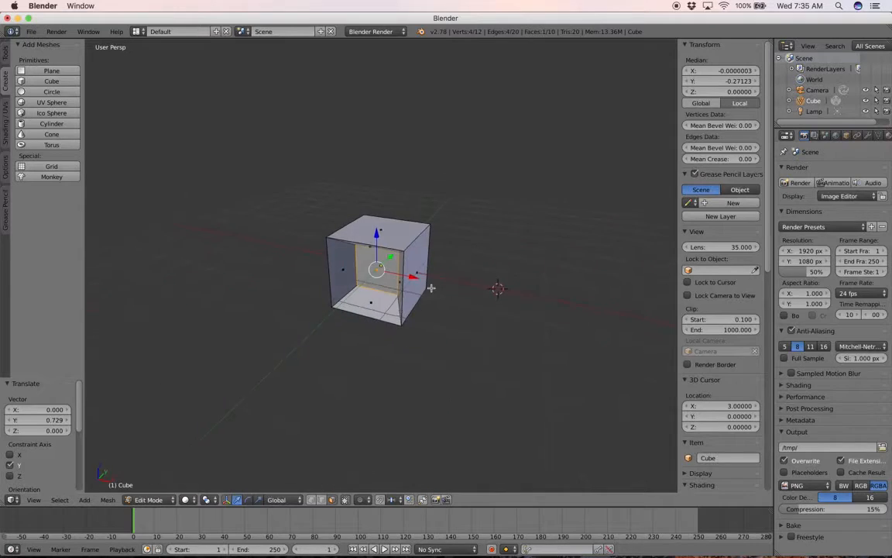
pyautogui.scroll(-2, 431, 288)
pyautogui.rightClick(420, 280)
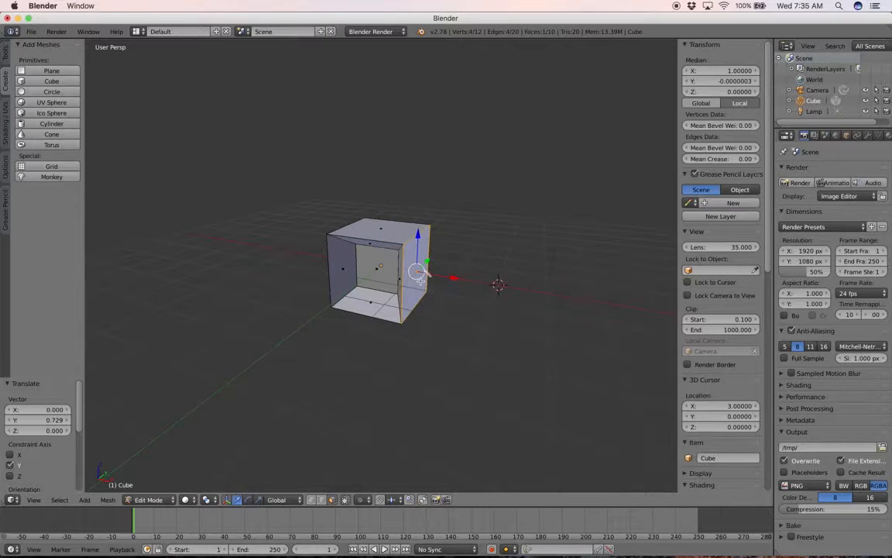
pyautogui.press('e')
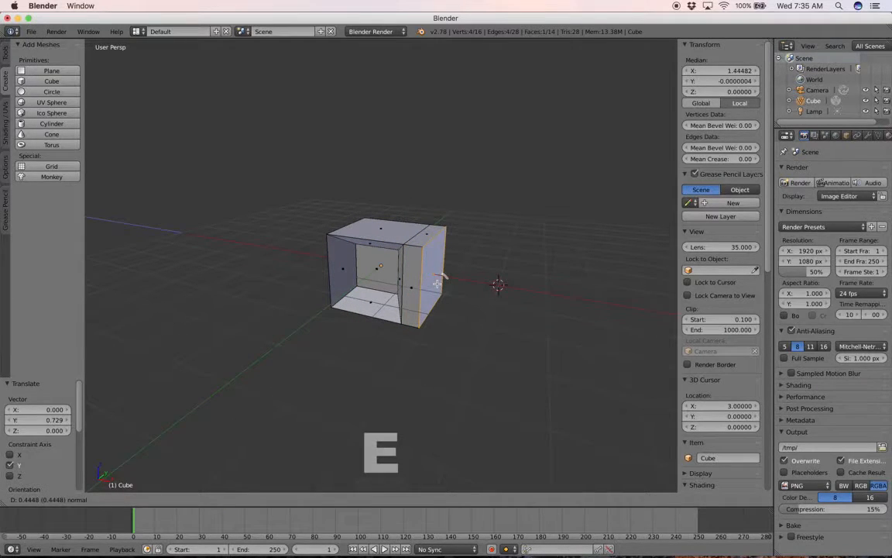
pyautogui.click(436, 282)
# Step: Scale the extruded side face down to about 0.62 of its size
pyautogui.hscroll(10, 437, 284)
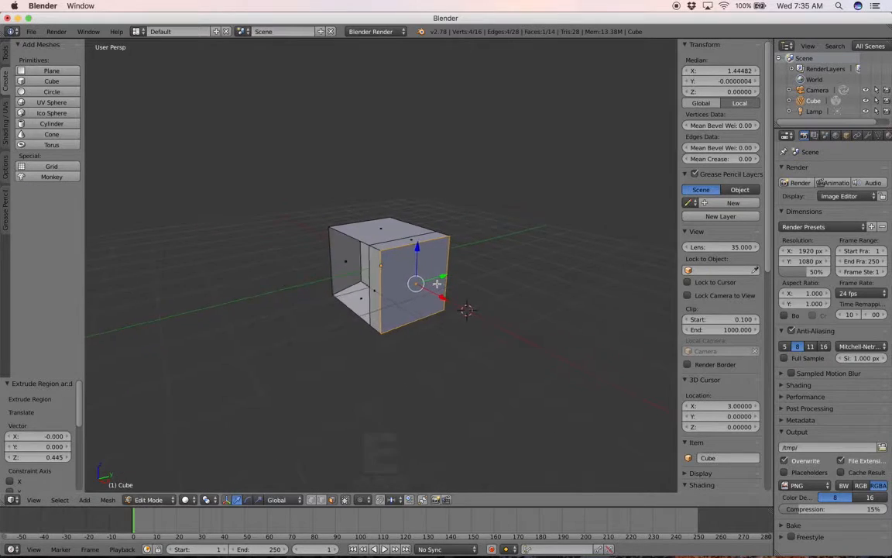
pyautogui.hscroll(1, 437, 284)
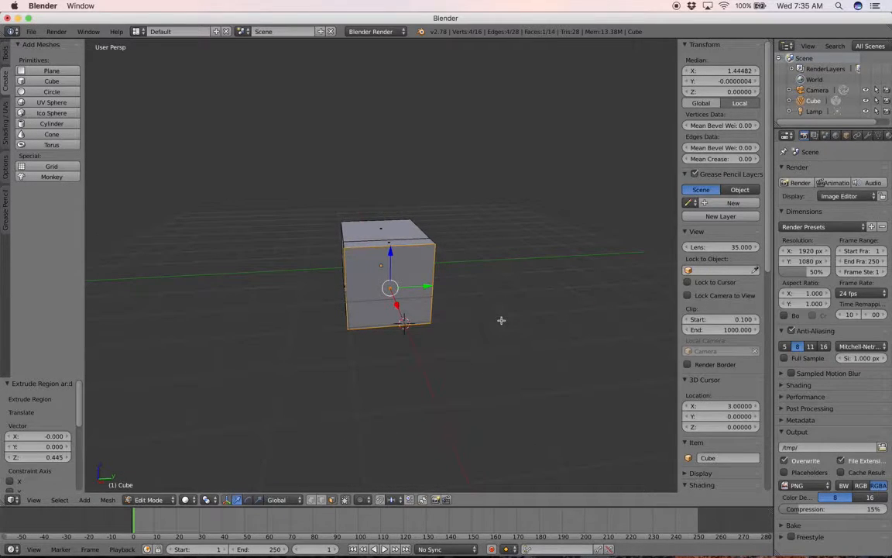
pyautogui.press('s')
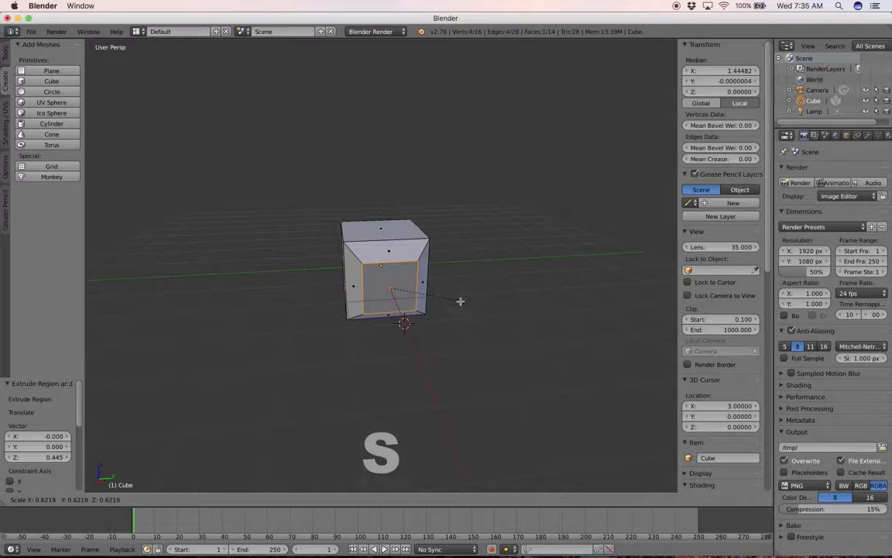
pyautogui.click(460, 302)
# Step: Move the scaled side face about -0.625 units along X into the cube to form a recess
pyautogui.hscroll(-5, 460, 301)
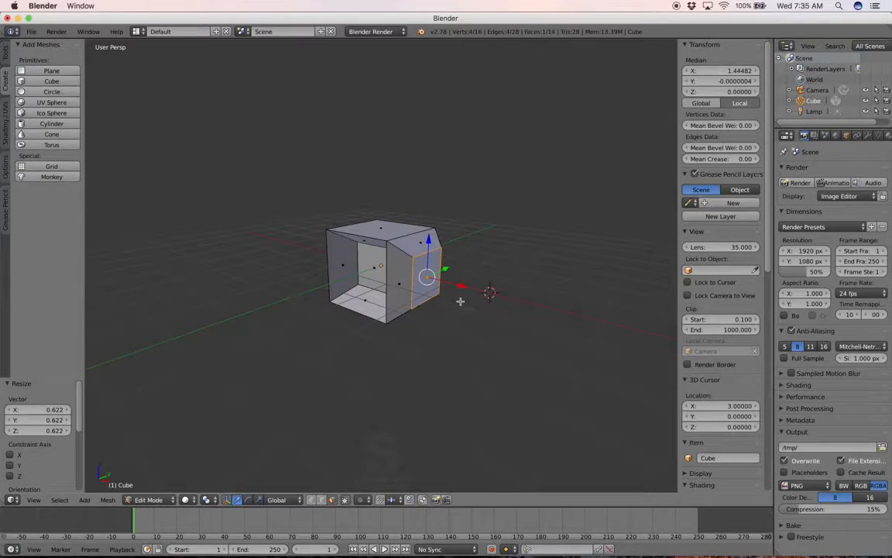
pyautogui.hscroll(-5, 460, 302)
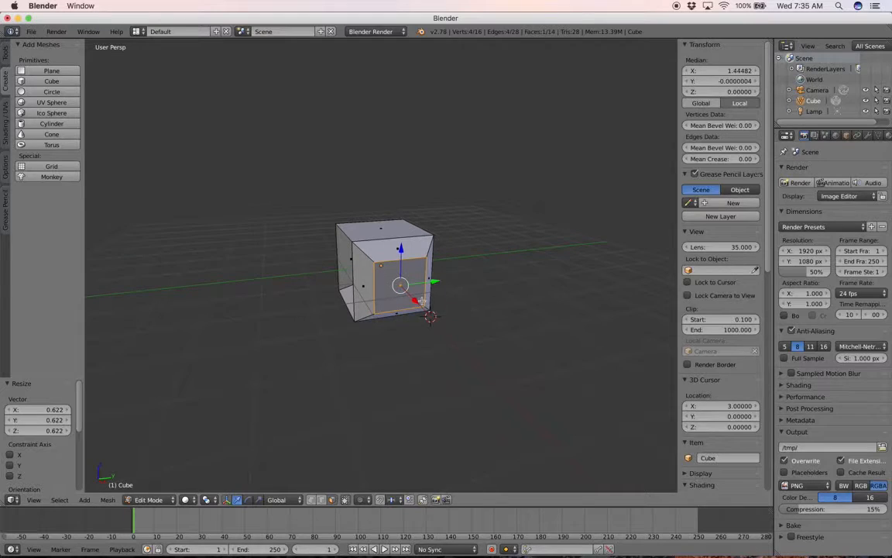
pyautogui.moveTo(419, 301); pyautogui.dragTo(407, 293)
pyautogui.hscroll(-10, 406, 294)
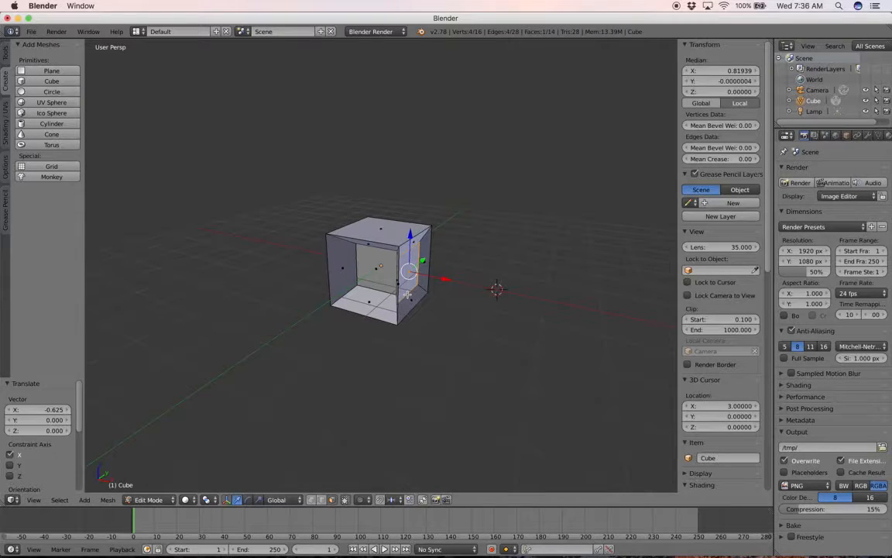
pyautogui.hscroll(5, 407, 294)
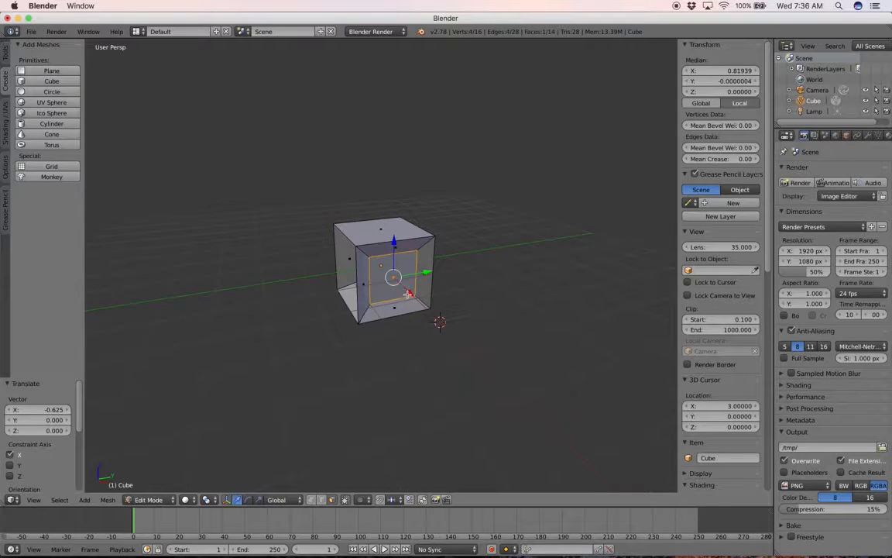
# Step: Undo the side recess and the front inset, returning to the plain cube with its front face selected
pyautogui.scroll(1, 407, 295)
pyautogui.hotkey('ctrl', 'z')
pyautogui.hotkey('ctrl', 'z')
pyautogui.hotkey('ctrl', 'z')
pyautogui.hotkey('ctrl', 'z')
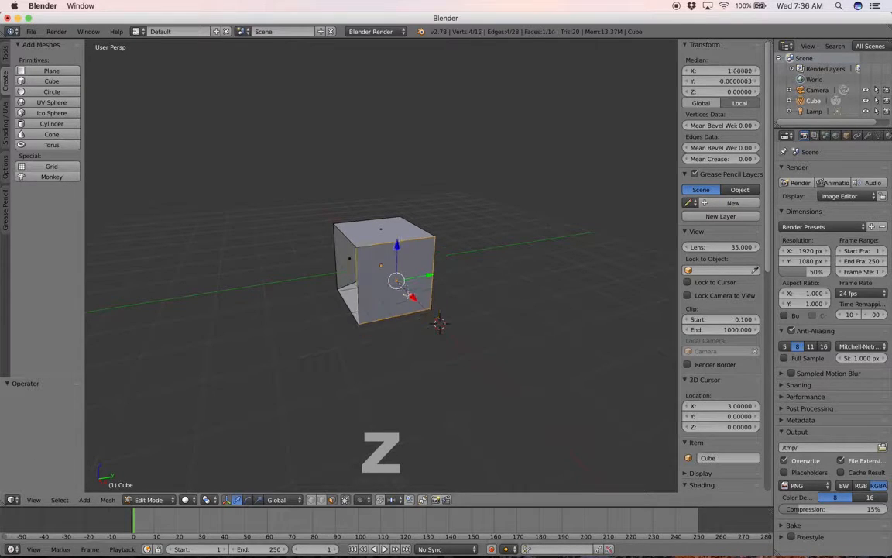
pyautogui.hotkey('ctrl', 'z')
pyautogui.hotkey('ctrl', 'z')
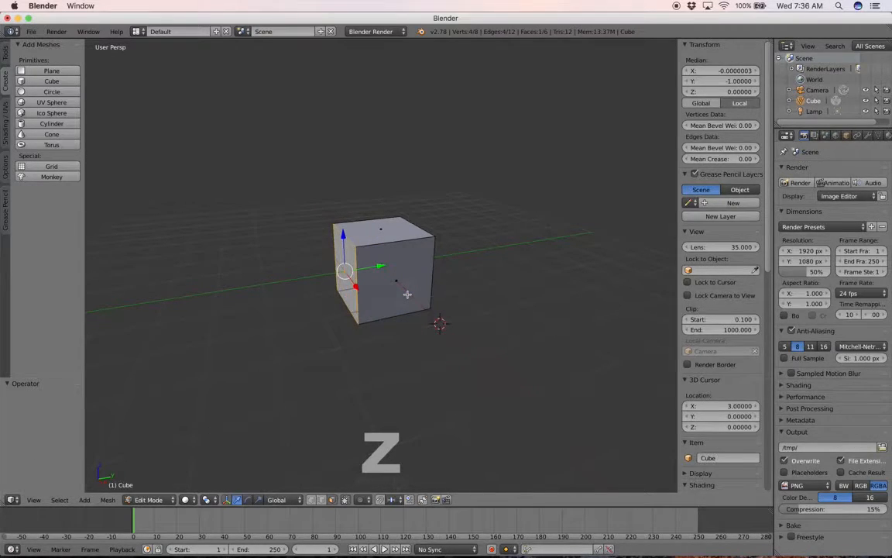
# Step: Undo the face selection so that nothing is selected on the plain cube
pyautogui.hotkey('ctrl', 'z')
pyautogui.hscroll(8, 408, 295)
pyautogui.scroll(-5, 407, 295)
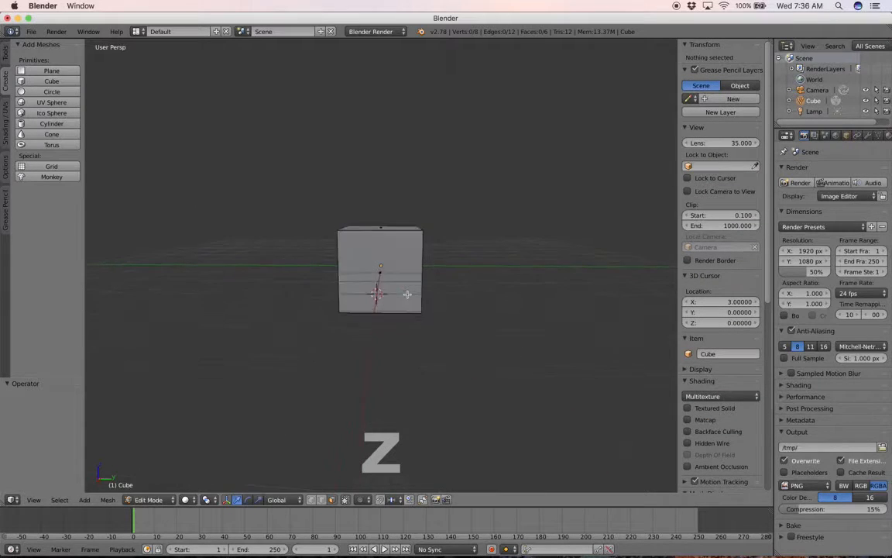
pyautogui.scroll(5, 407, 294)
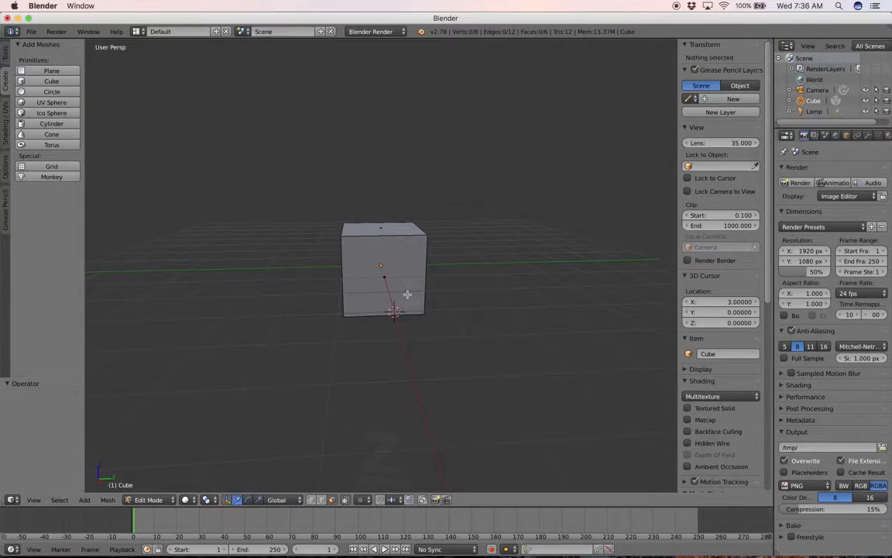
# Step: Add a horizontal loop cut slid up to about Z 0.458 on the cube, and scale it outward to about 1.352
pyautogui.hotkey('ctrl', 'r')
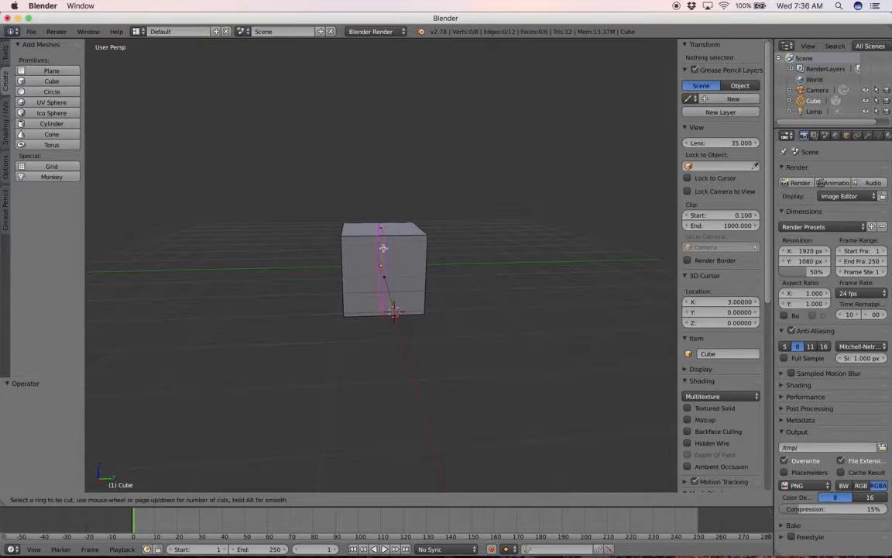
pyautogui.click(418, 278)
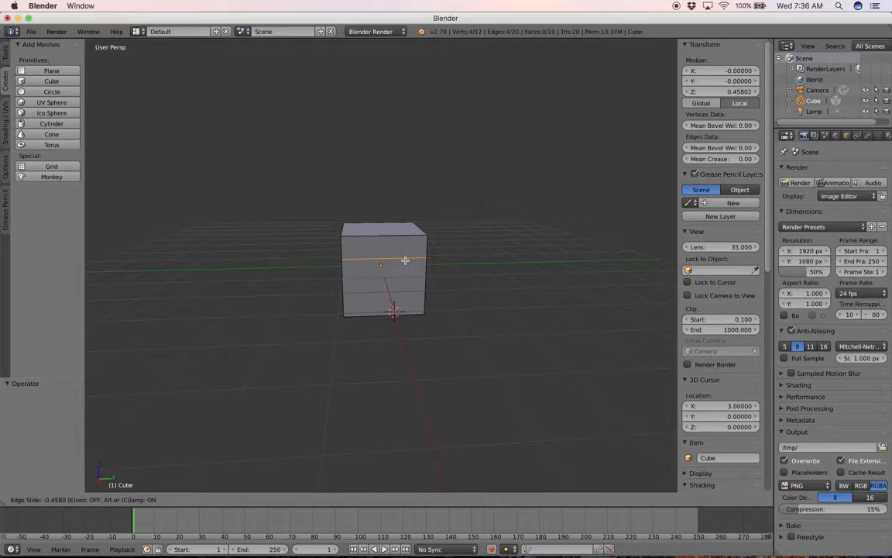
pyautogui.click(405, 260)
pyautogui.moveTo(406, 260); pyautogui.dragTo(362, 259, button='middle')
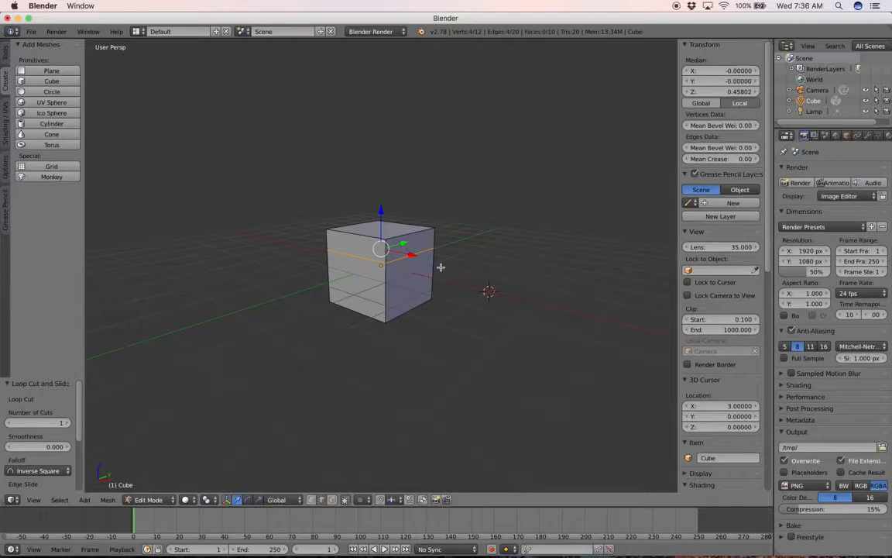
pyautogui.press('s')
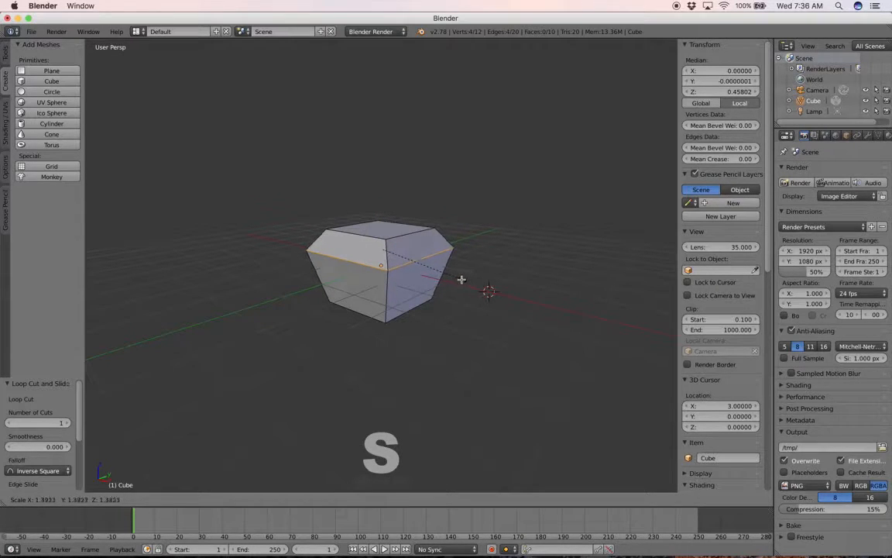
pyautogui.click(459, 277)
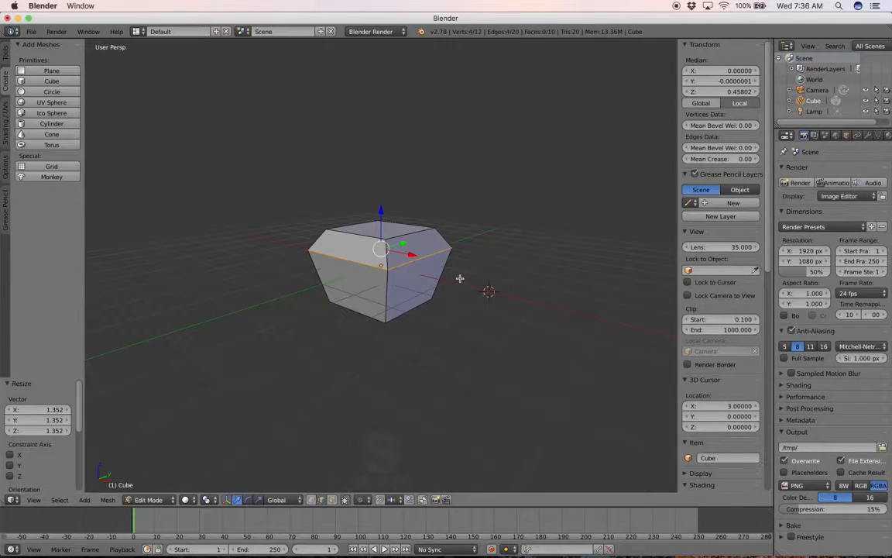
# Step: Add a second, centred loop cut in the cube's lower section and scale it inward to about 0.595
pyautogui.hotkey('ctrl', 'r')
pyautogui.click(460, 277)
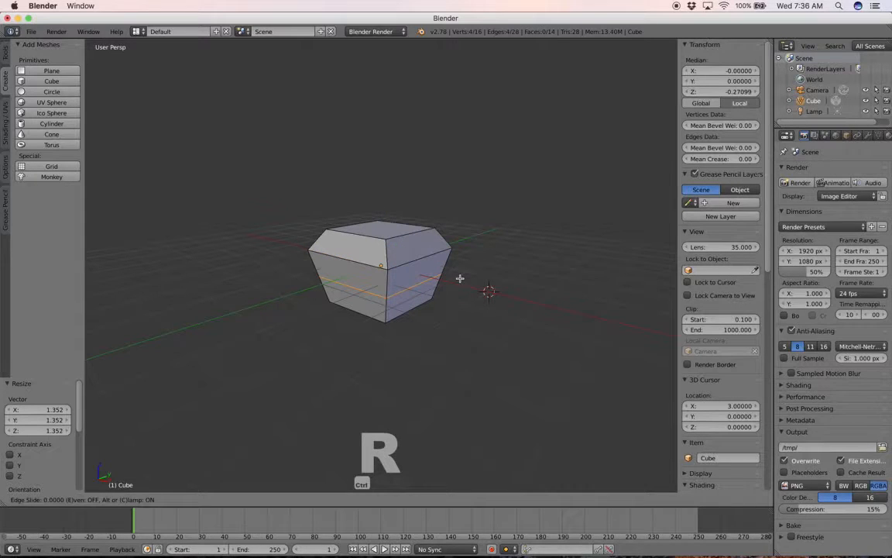
pyautogui.click(460, 277)
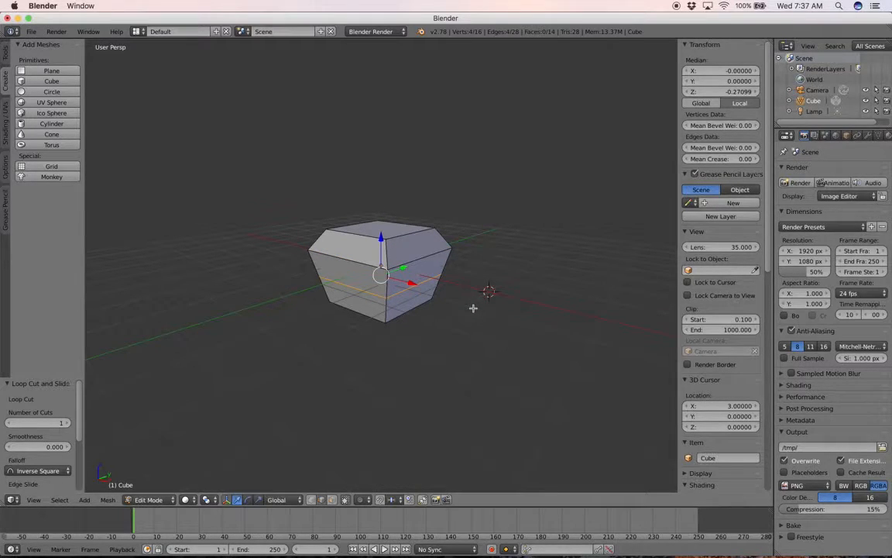
pyautogui.press('s')
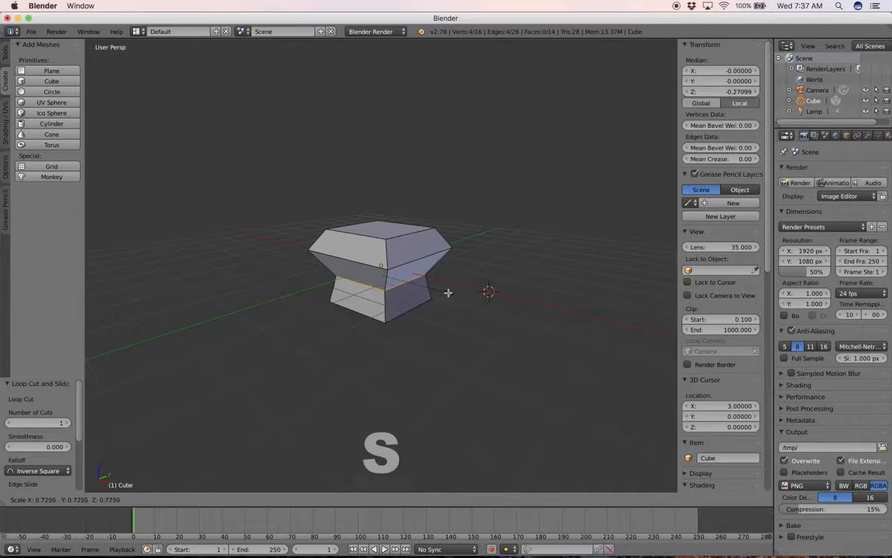
pyautogui.click(438, 287)
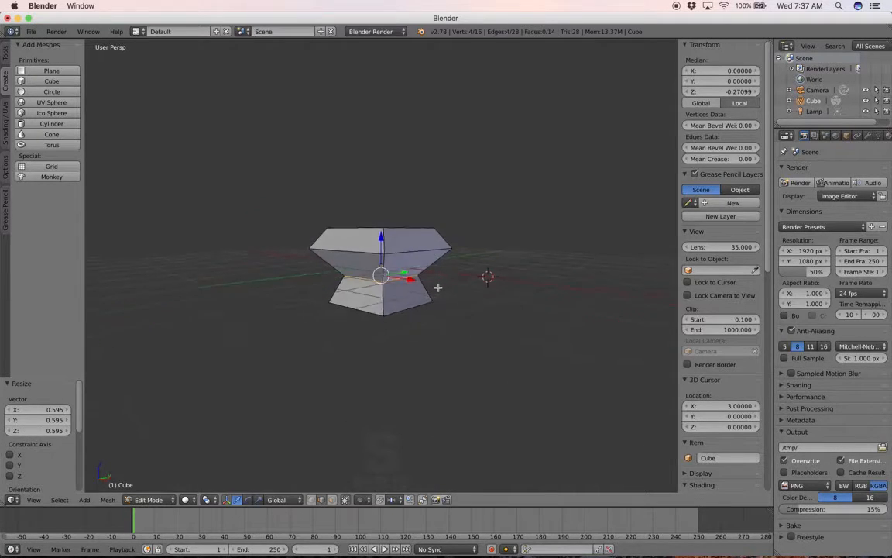
pyautogui.hscroll(8, 437, 287)
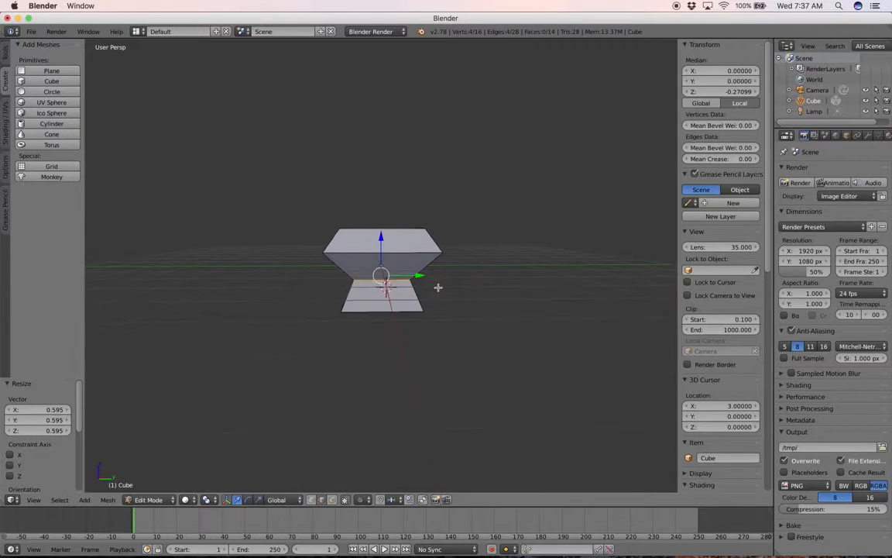
pyautogui.scroll(3, 437, 287)
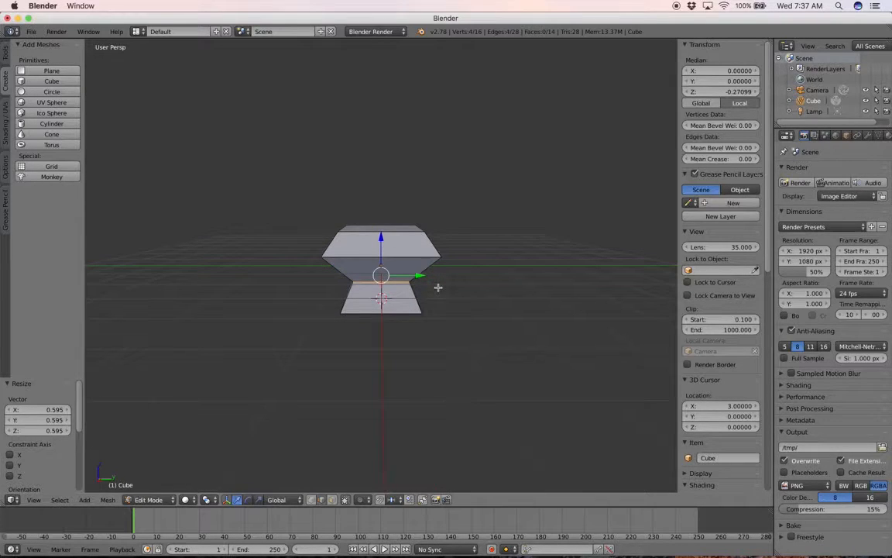
# Step: Undo both loop cuts and their scaling to return to the plain cube
pyautogui.hotkey('ctrl', 'z')
pyautogui.hotkey('ctrl', 'z')
pyautogui.hotkey('ctrl', 'z')
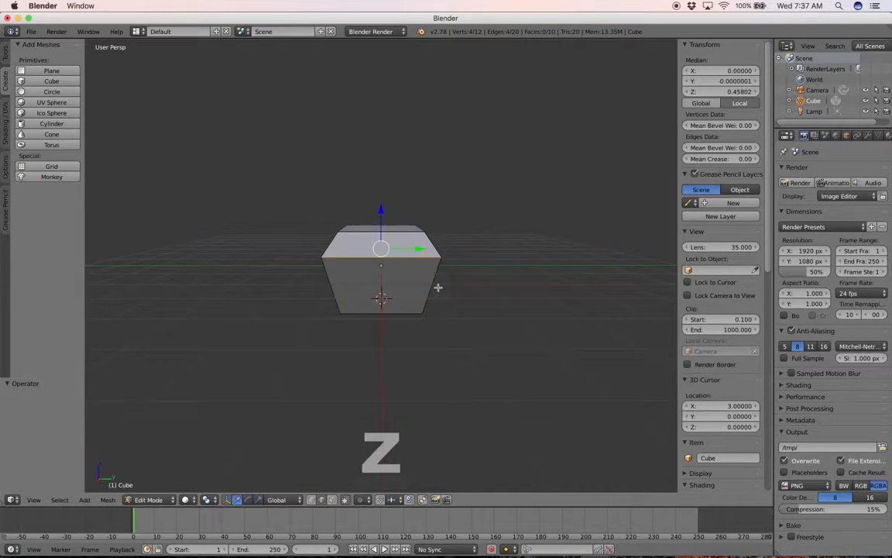
pyautogui.hotkey('ctrl', 'z')
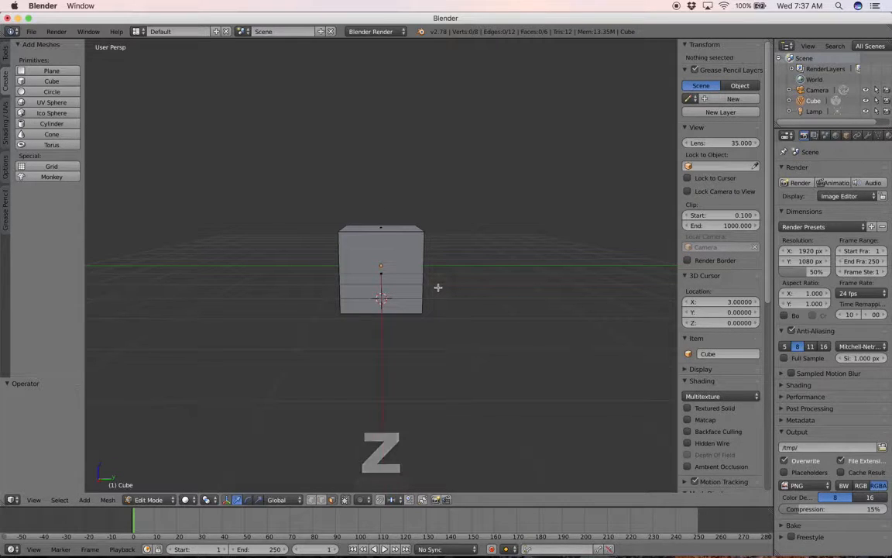
# Step: Add four horizontal loop cuts around the cube and slide them upward by a factor of about 0.586
pyautogui.hotkey('ctrl', 'r')
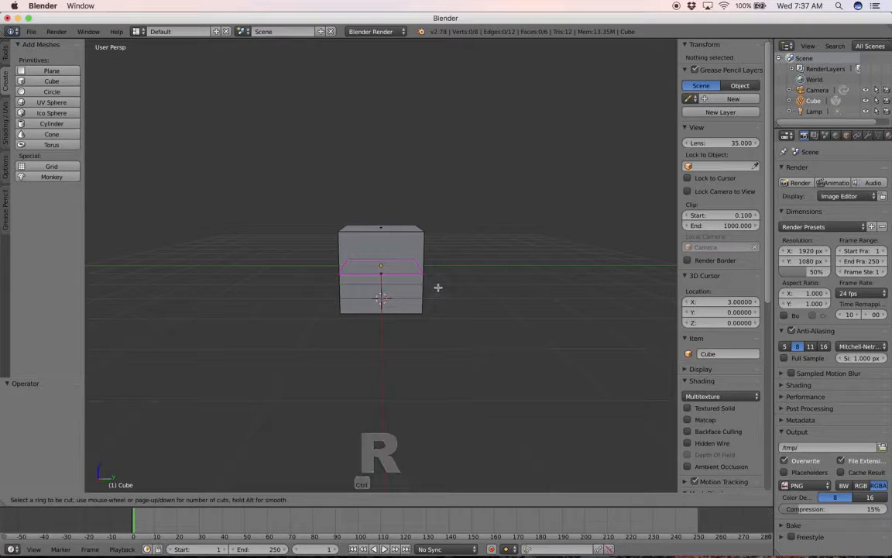
pyautogui.scroll(3, 438, 287)
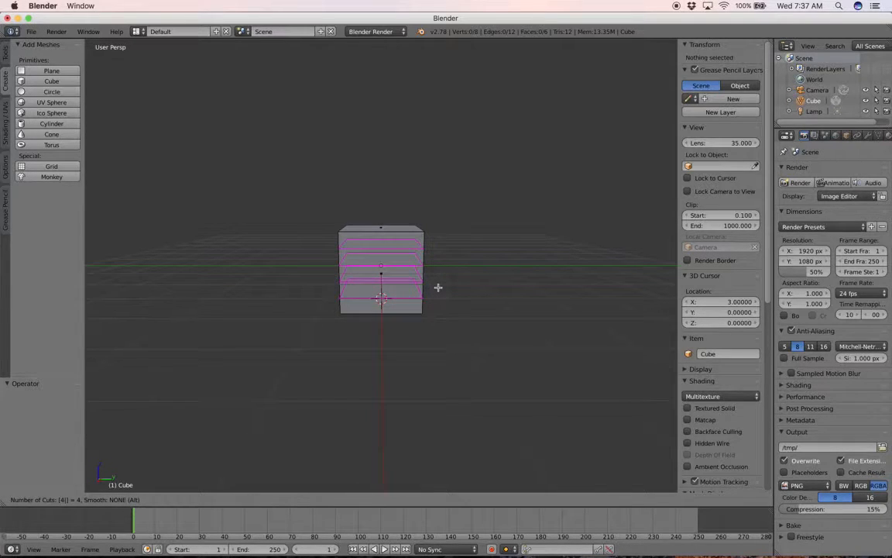
pyautogui.click(438, 288)
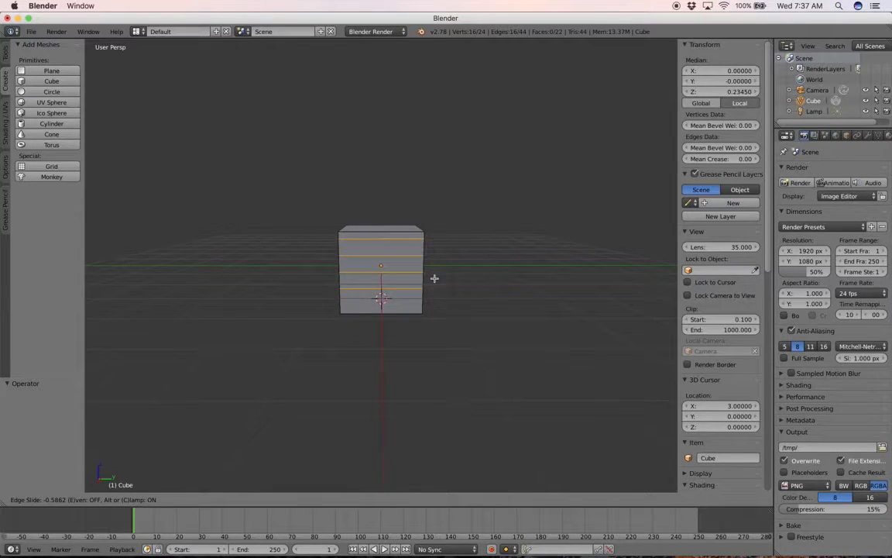
pyautogui.click(434, 278)
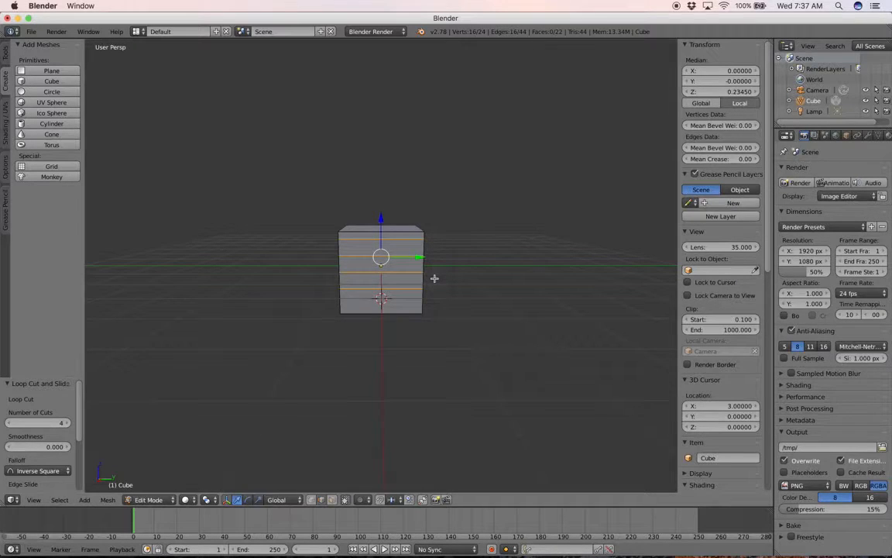
# Step: Scale the four selected edge loops inward to about 0.882 and view the shape from several sides
pyautogui.press('s')
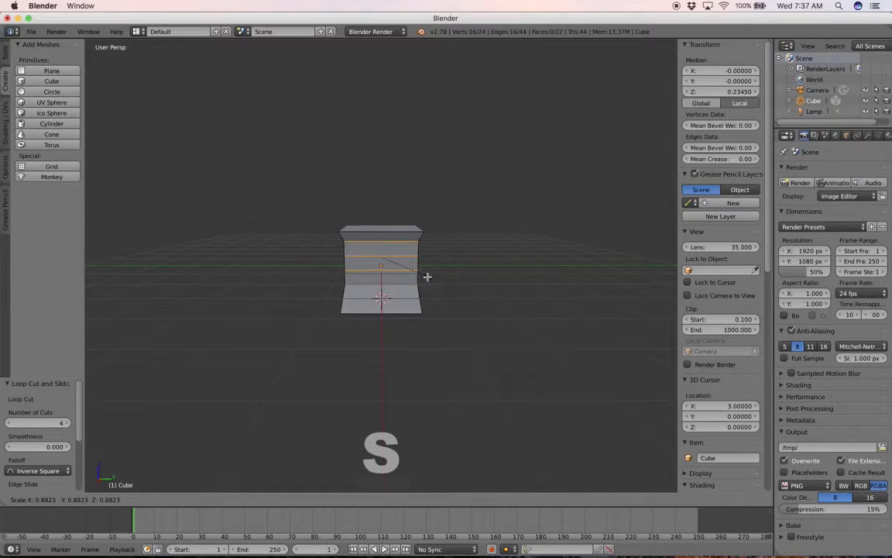
pyautogui.click(427, 277)
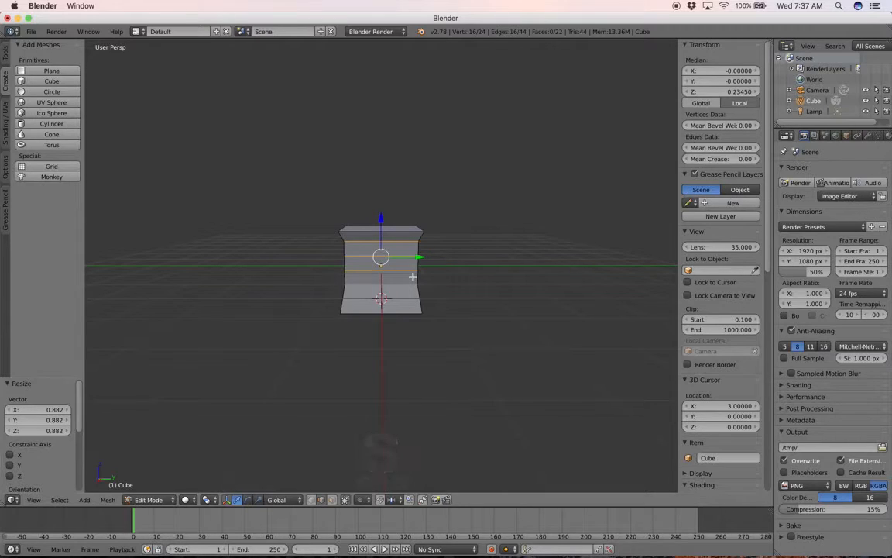
pyautogui.hscroll(-10, 428, 296)
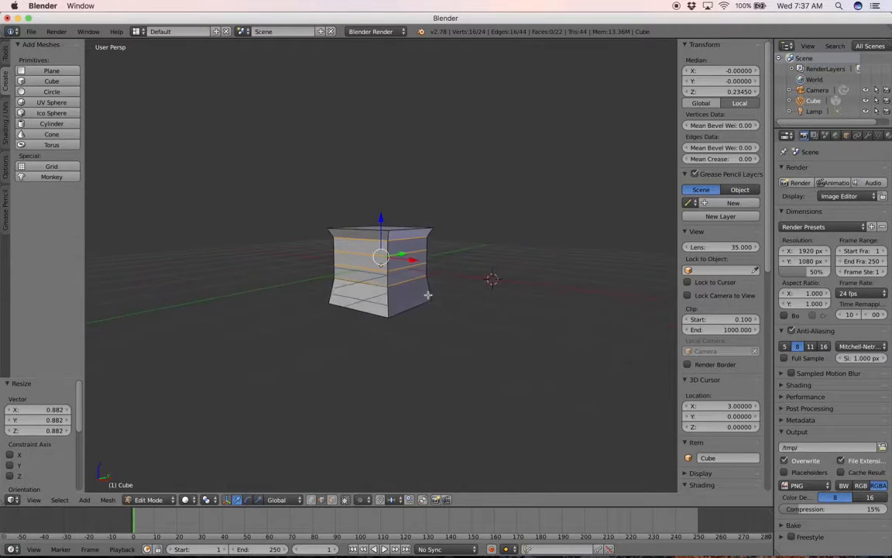
pyautogui.hscroll(-10, 427, 295)
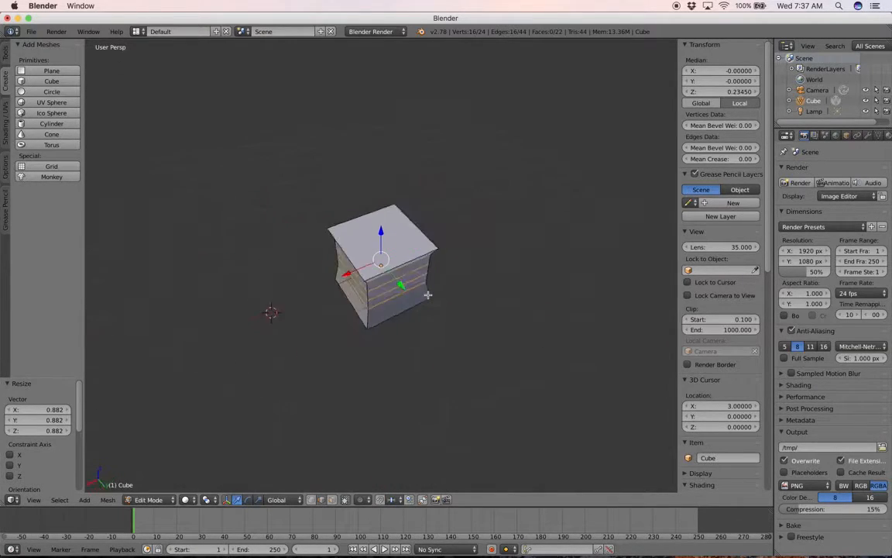
pyautogui.hscroll(-5, 427, 295)
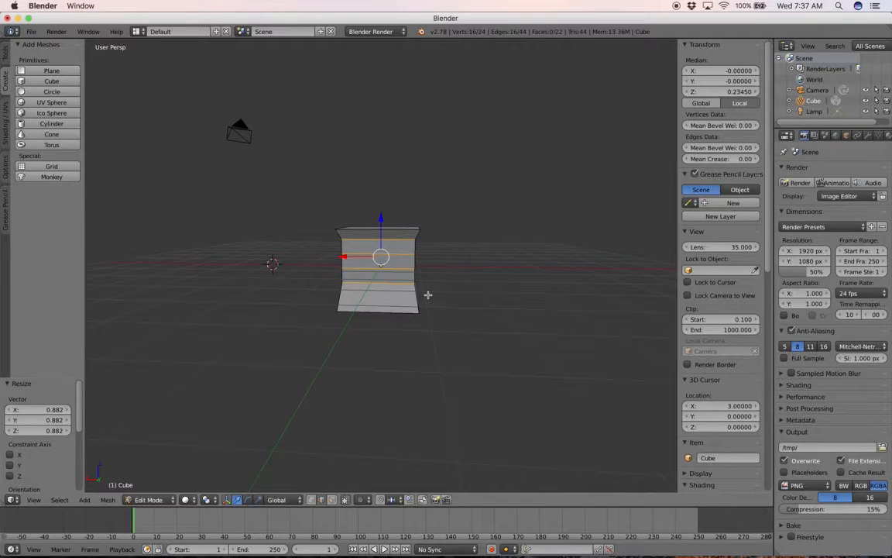
# Step: Undo the scaling and the four loop cuts on the cube
pyautogui.hotkey('ctrl', 'z')
pyautogui.hotkey('ctrl', 'z')
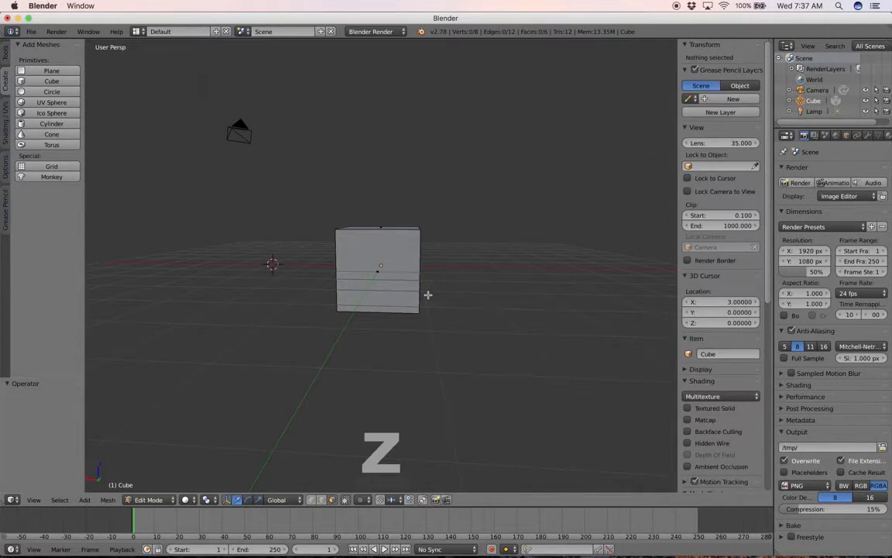
pyautogui.hscroll(-5, 425, 304)
pyautogui.hscroll(-5, 424, 312)
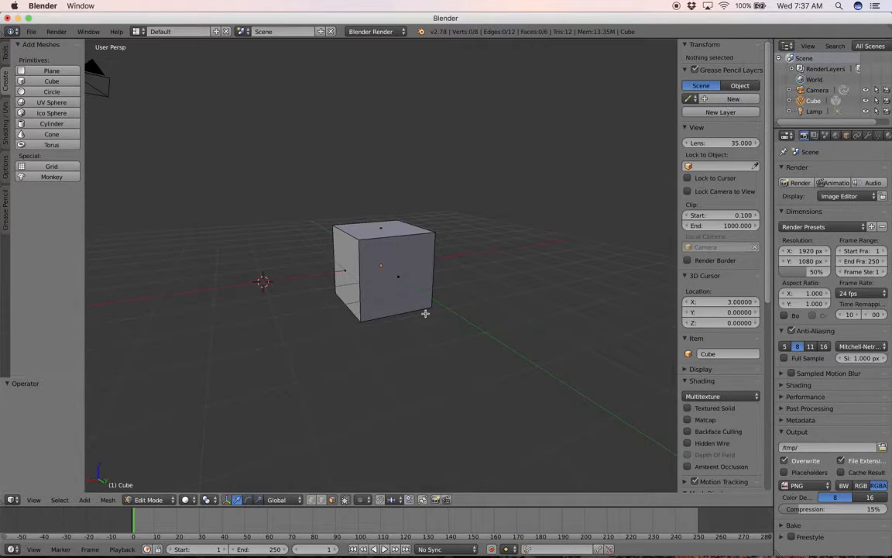
# Step: Knife-cut a peaked line across the cube's positive Y face, from one vertical edge via the top edge to the opposite vertical edge
pyautogui.press('k')
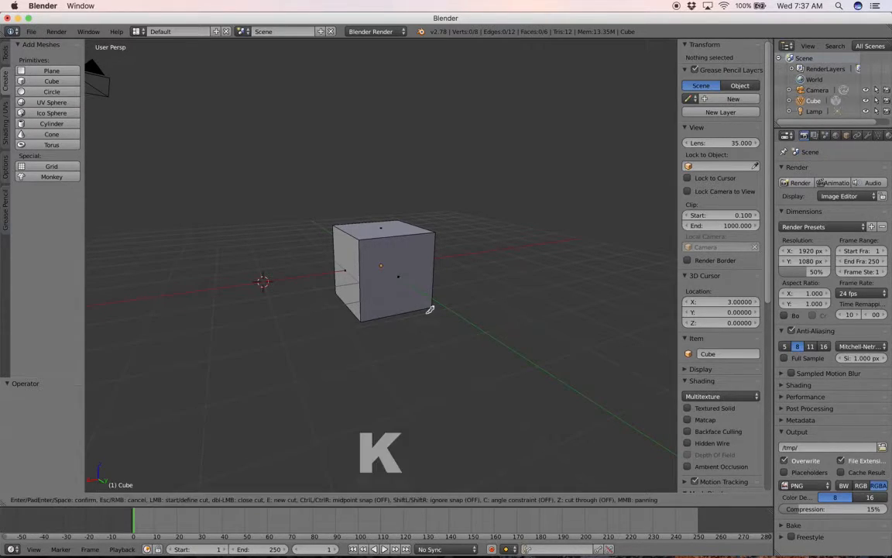
pyautogui.click(360, 264)
pyautogui.click(388, 236)
pyautogui.click(434, 256)
pyautogui.press('Return')
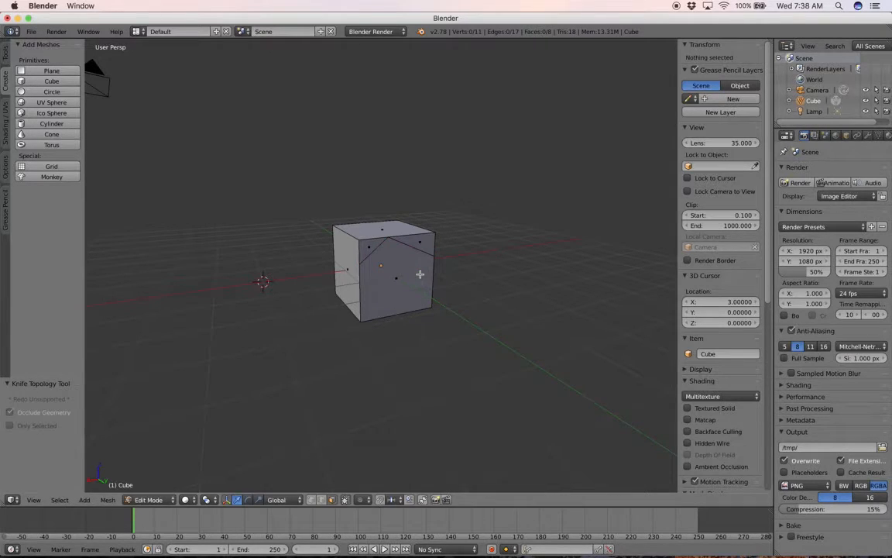
# Step: Undo the knife cut and try a similar peaked cut across the same face with the Knife tool
pyautogui.hotkey('ctrl', 'z')
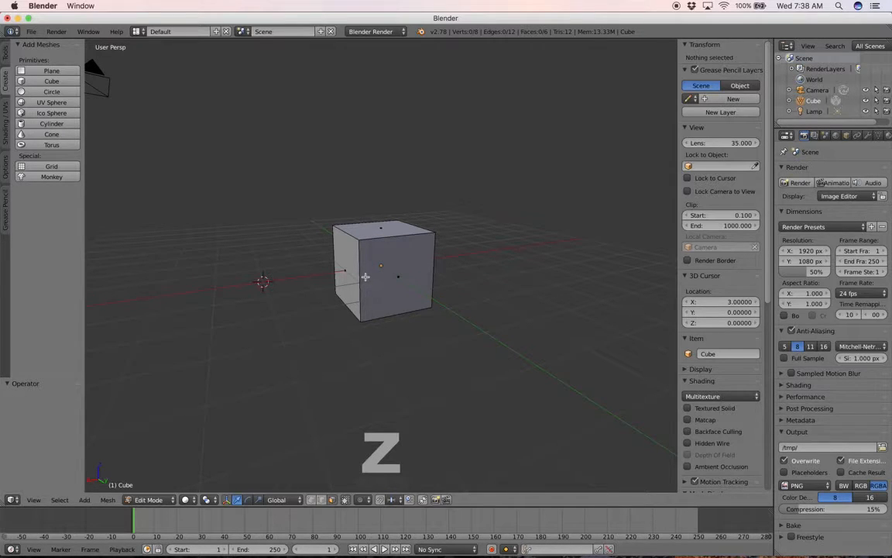
pyautogui.press('k')
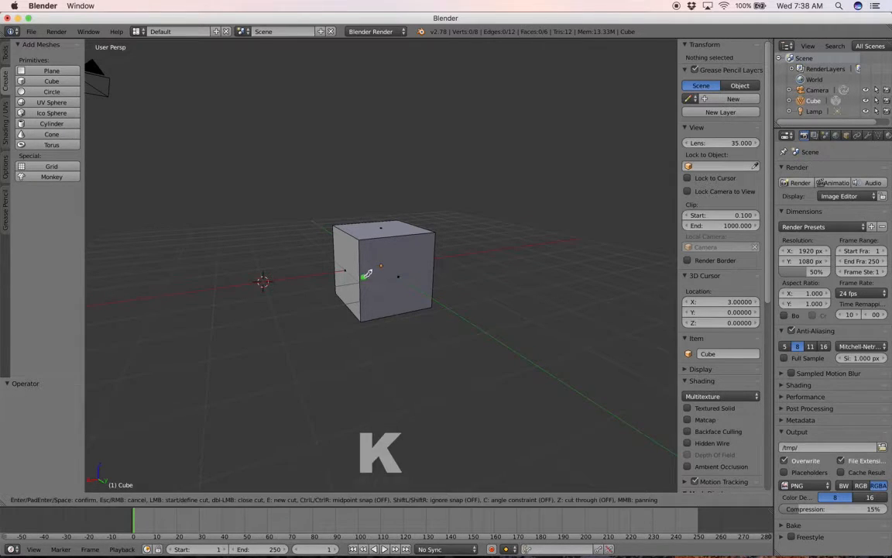
pyautogui.click(392, 235)
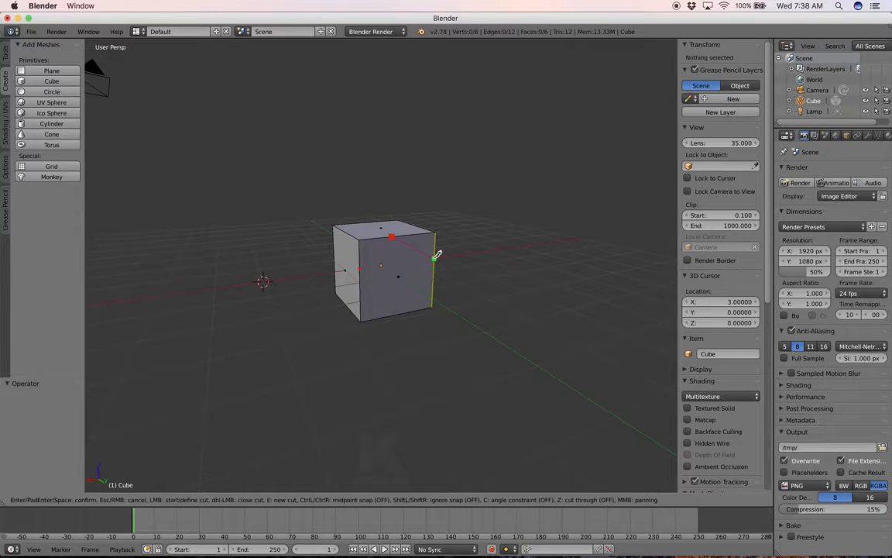
pyautogui.click(436, 256)
pyautogui.press('Return')
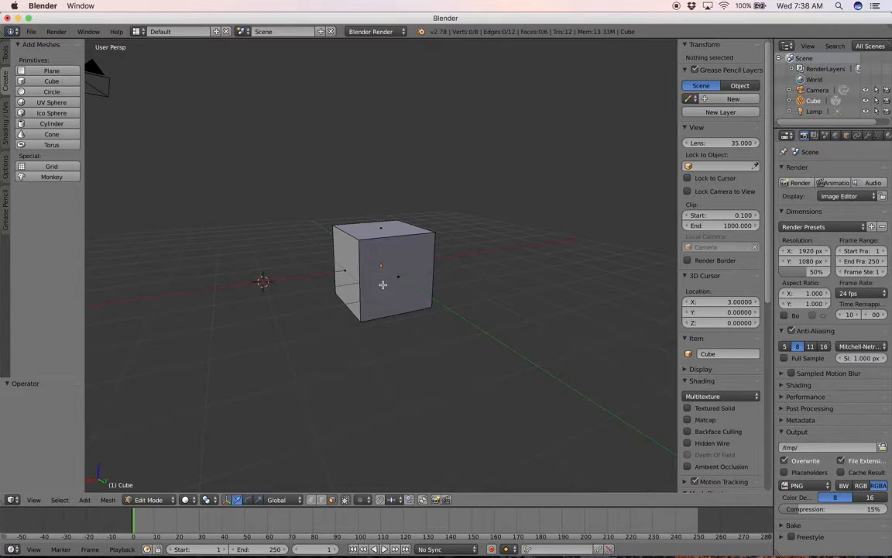
# Step: Add a single horizontal loop cut around the middle of the cube without sliding it
pyautogui.hscroll(6, 383, 285)
pyautogui.hscroll(-2, 378, 274)
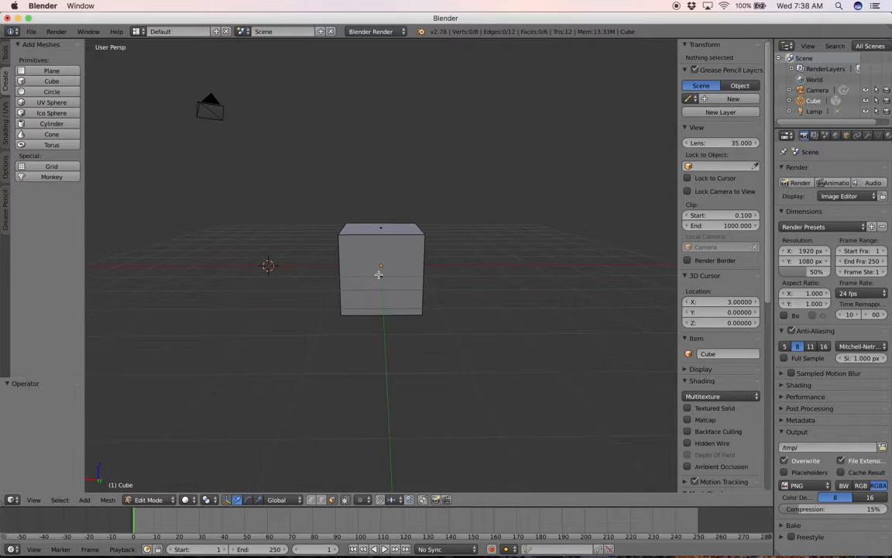
pyautogui.hscroll(-3, 378, 275)
pyautogui.hotkey('ctrl', 'r')
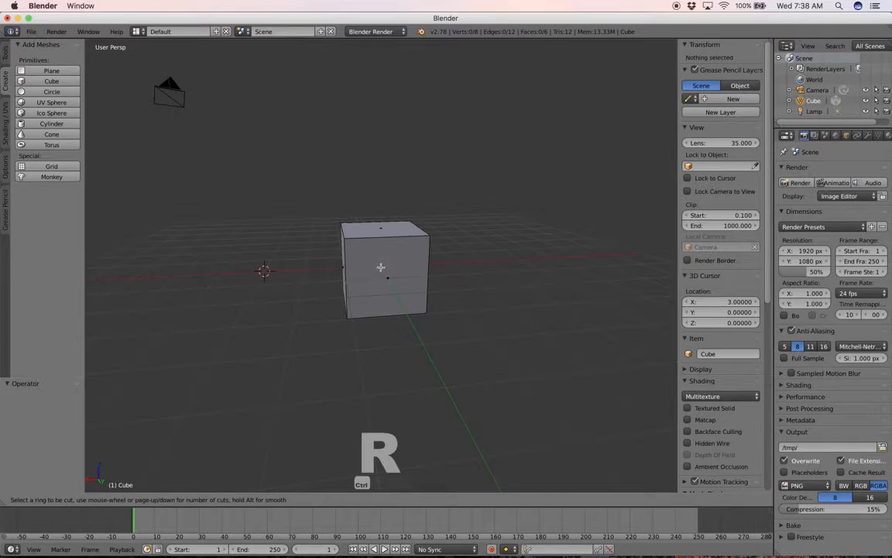
pyautogui.click(362, 266)
pyautogui.click(363, 266)
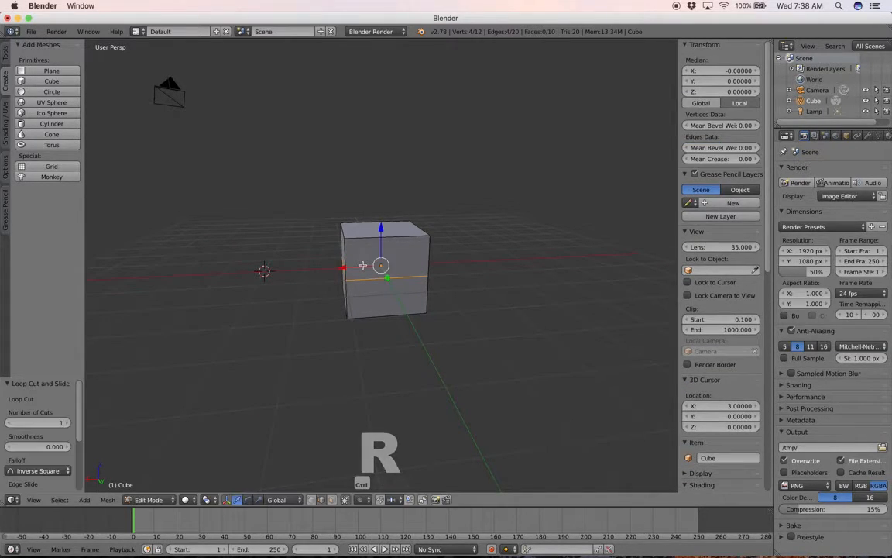
# Step: Add two vertical loop cuts across the cube's positive Y face, one slid to about X -0.15 and one unslid on its positive X side
pyautogui.hotkey('ctrl', 'r')
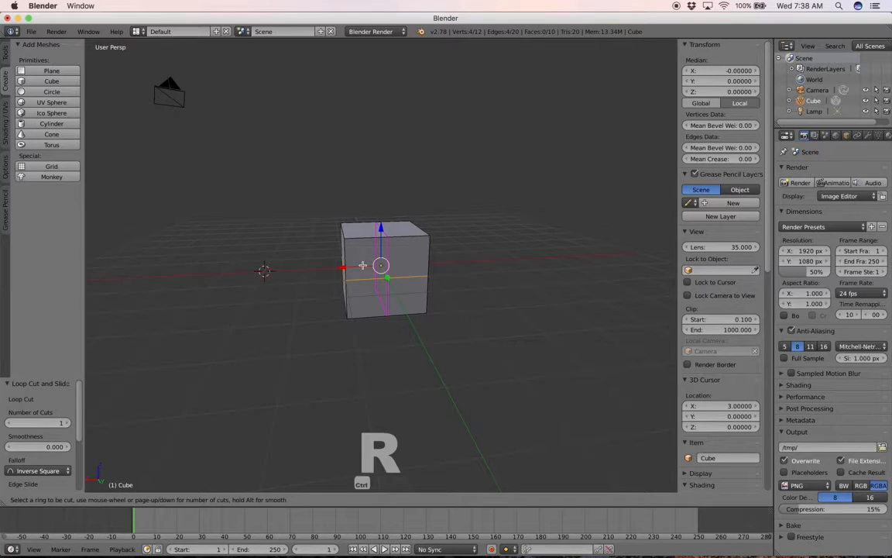
pyautogui.click(363, 265)
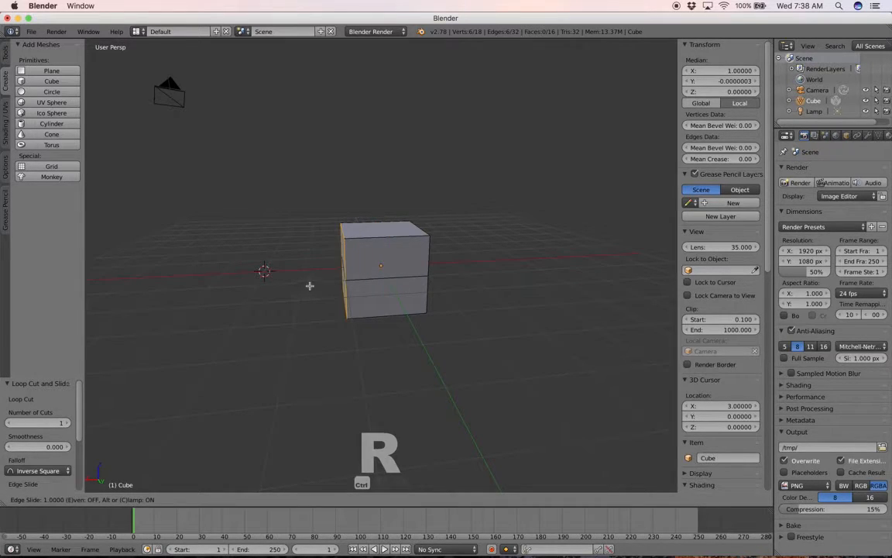
pyautogui.click(370, 280)
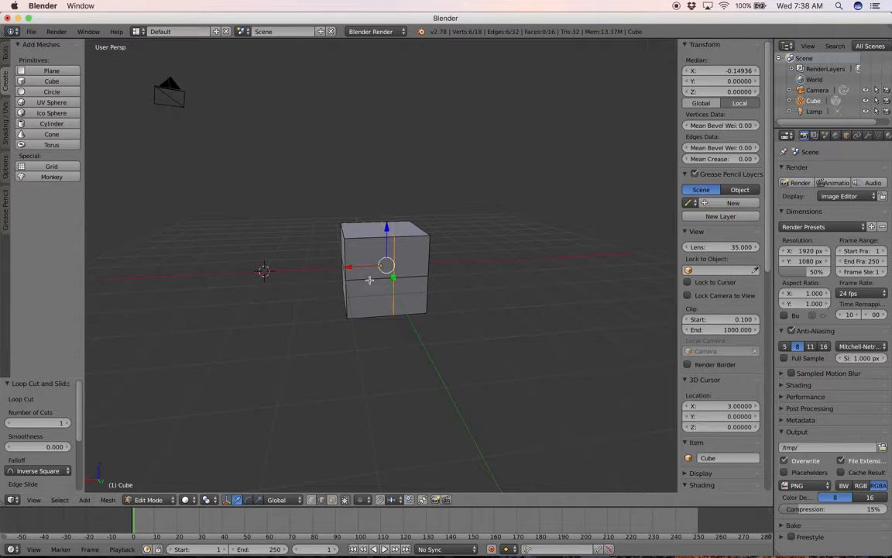
pyautogui.hotkey('ctrl', 'r')
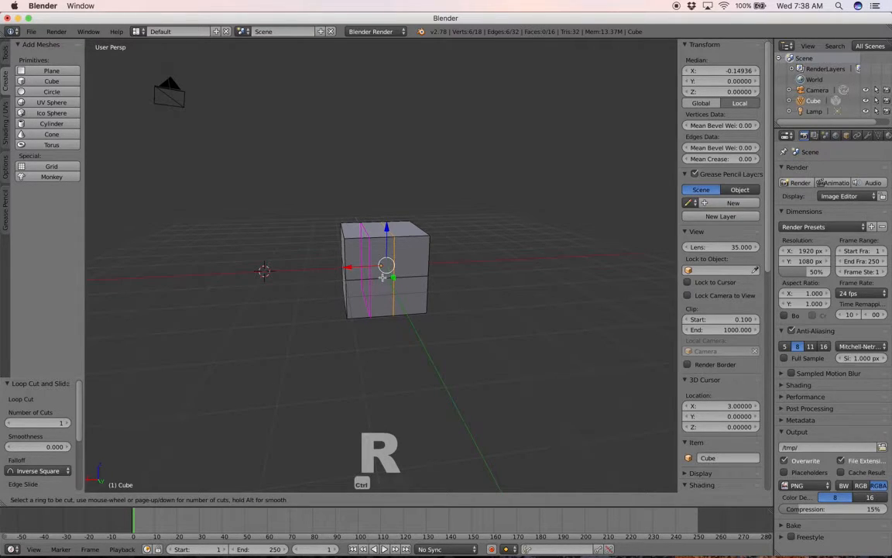
pyautogui.click(383, 278)
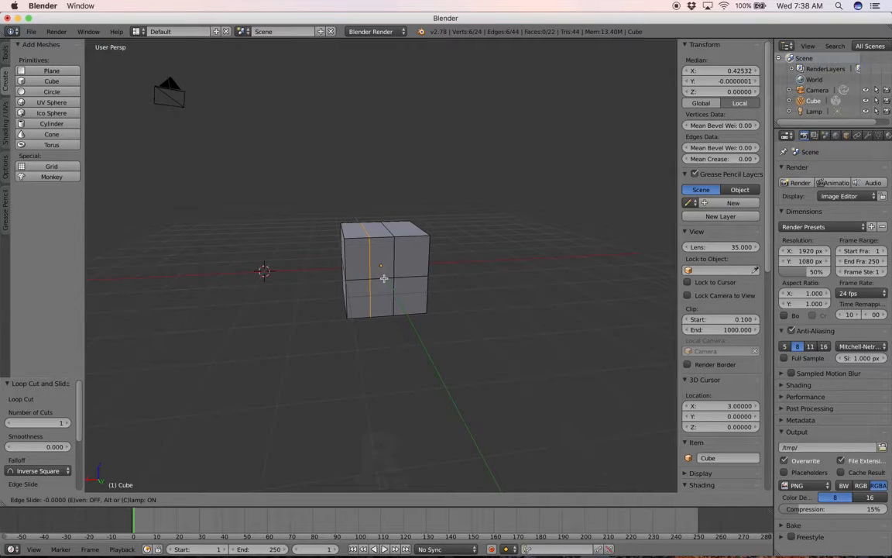
pyautogui.click(383, 278)
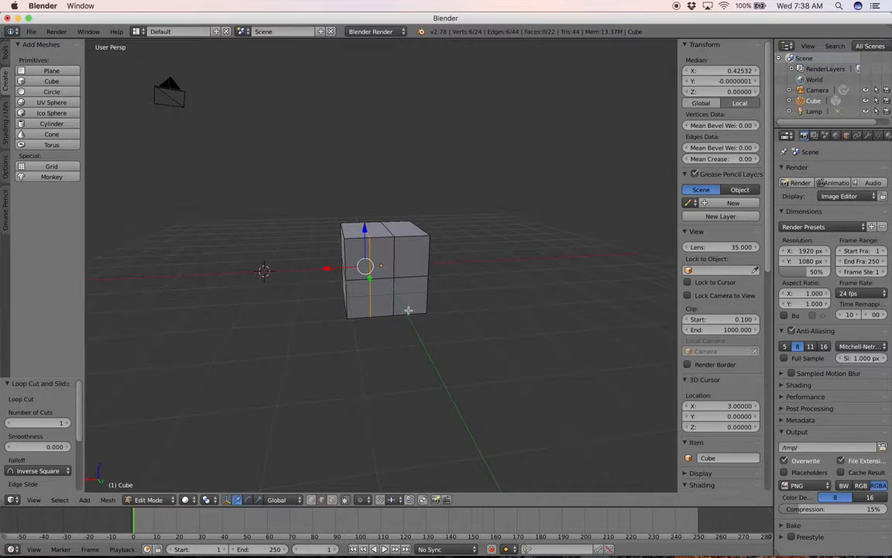
# Step: Select the whole vertical edge loop at about X -0.15 and inspect how it runs around the cube
pyautogui.keyDown('alt'); pyautogui.rightClick(388, 256); pyautogui.keyUp('alt')
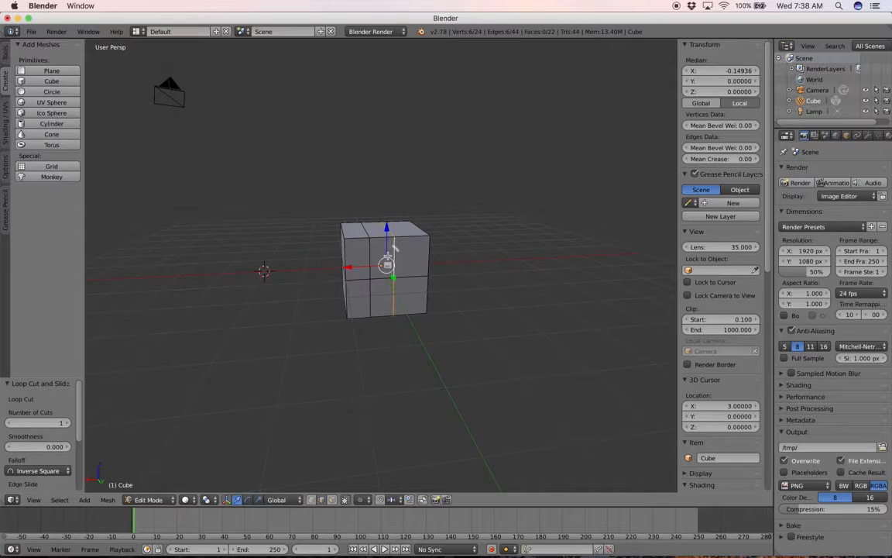
pyautogui.hscroll(-5, 389, 293)
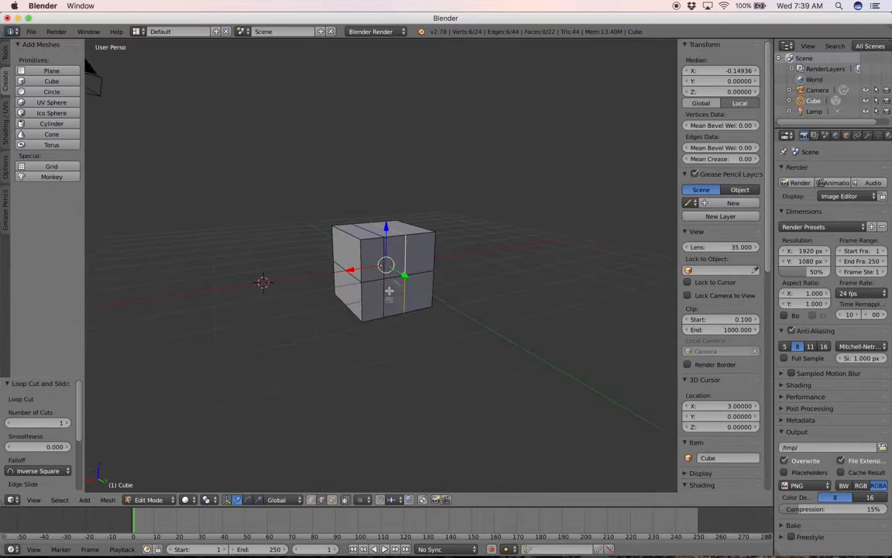
pyautogui.scroll(5, 389, 291)
pyautogui.hscroll(-5, 389, 291)
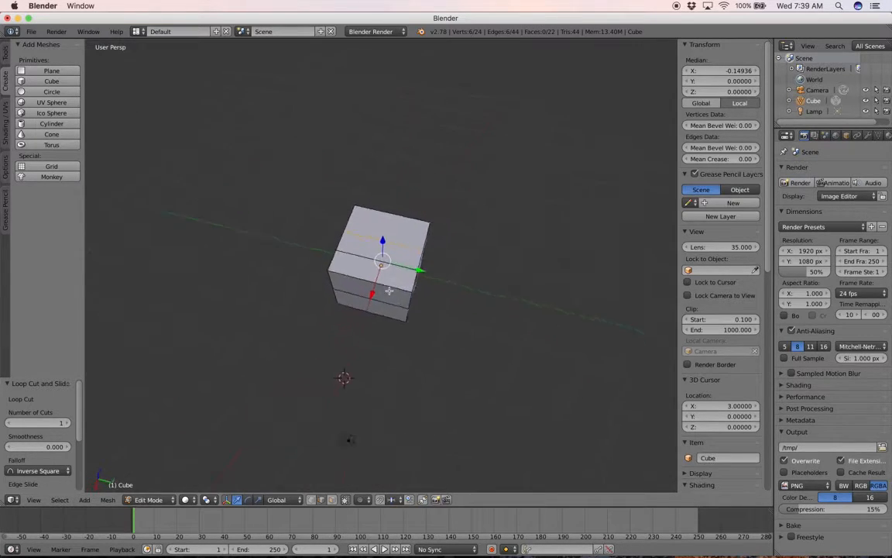
pyautogui.scroll(-10, 389, 291)
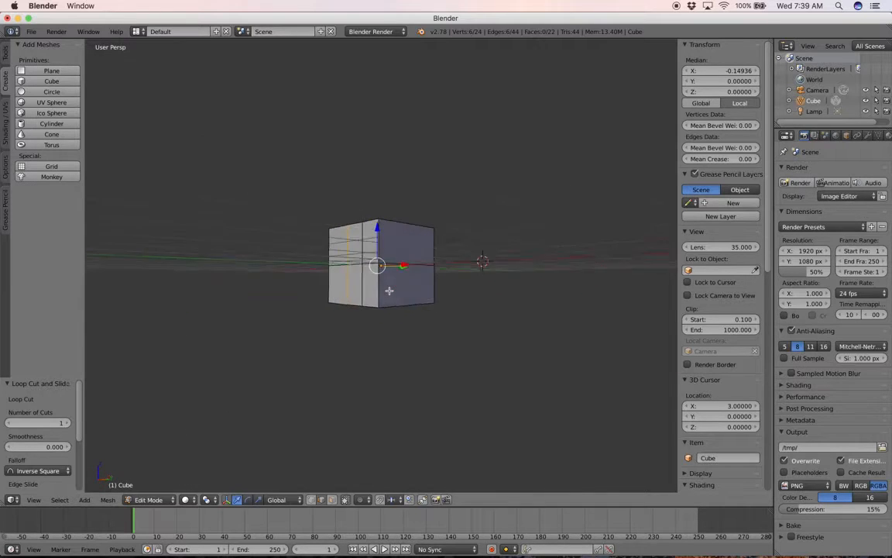
pyautogui.hscroll(-5, 389, 291)
pyautogui.scroll(5, 389, 291)
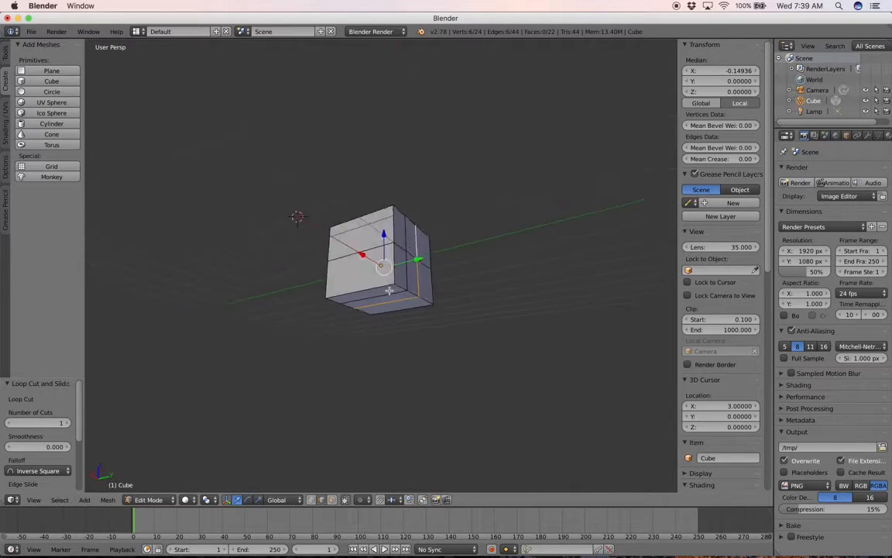
pyautogui.scroll(10, 388, 290)
pyautogui.hscroll(5, 389, 290)
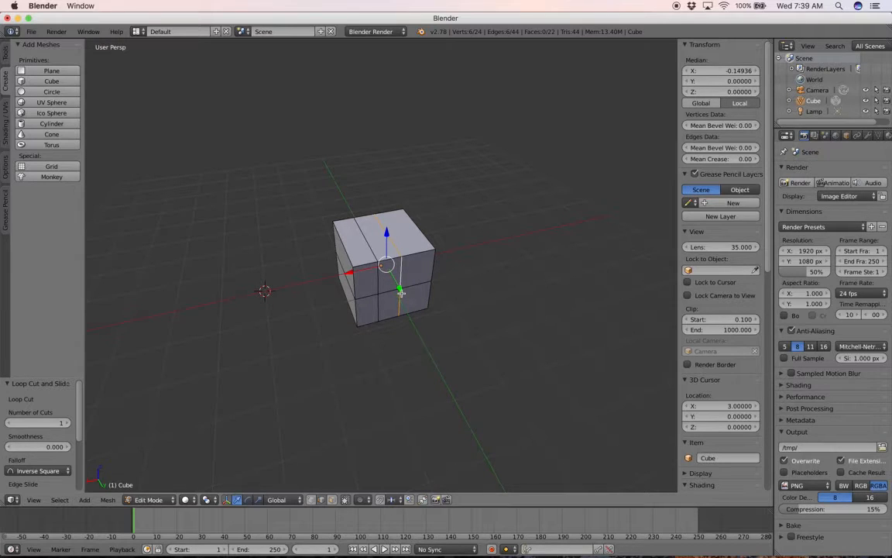
# Step: Switch to face selection and select the full face loop between the two vertical cuts
pyautogui.hotkey('ctrl', 'Tab')
pyautogui.click(402, 295)
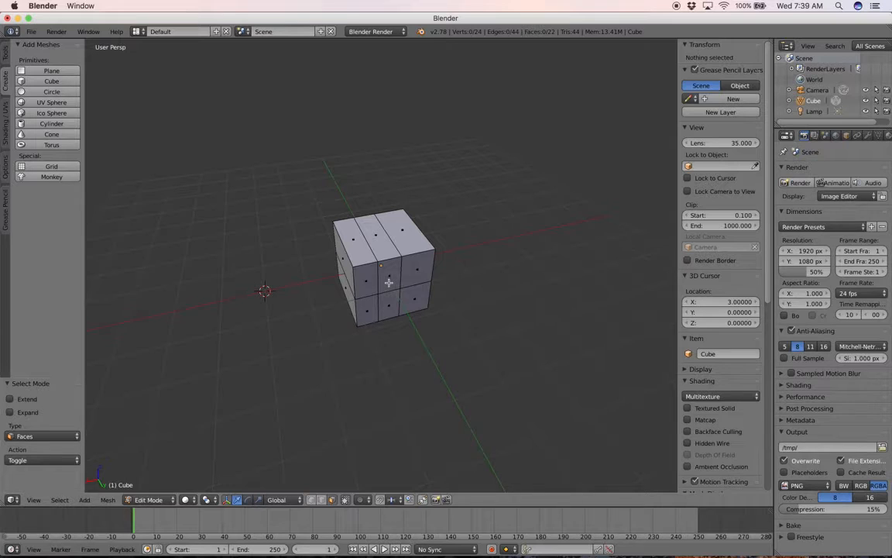
pyautogui.keyDown('alt'); pyautogui.rightClick(388, 282); pyautogui.keyUp('alt')
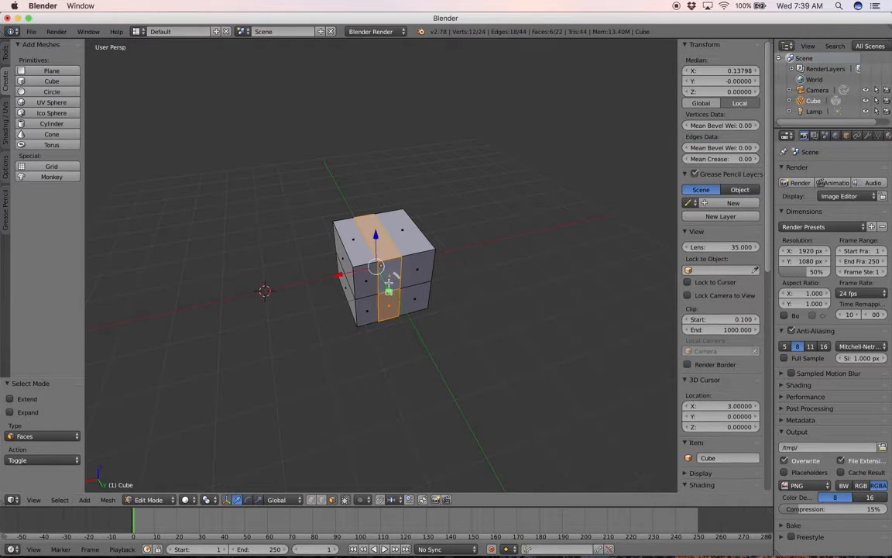
pyautogui.scroll(-10, 389, 283)
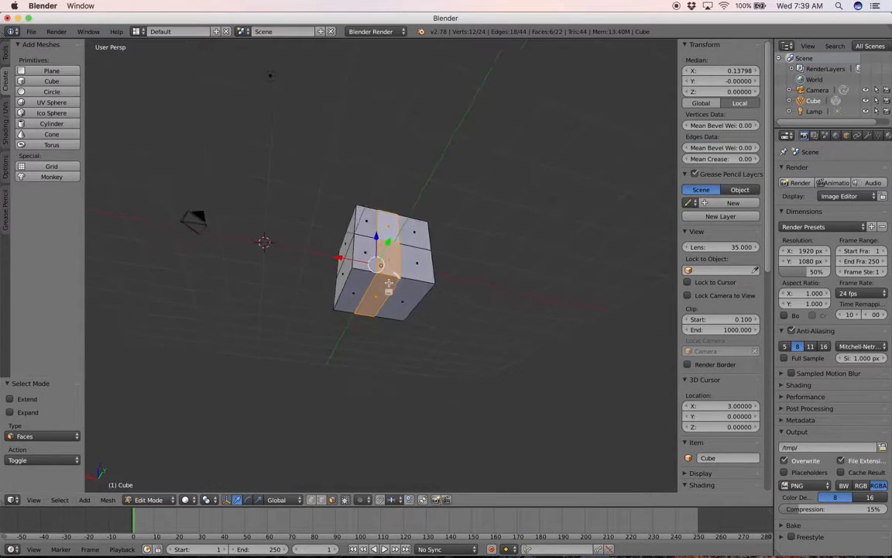
pyautogui.scroll(5, 393, 231)
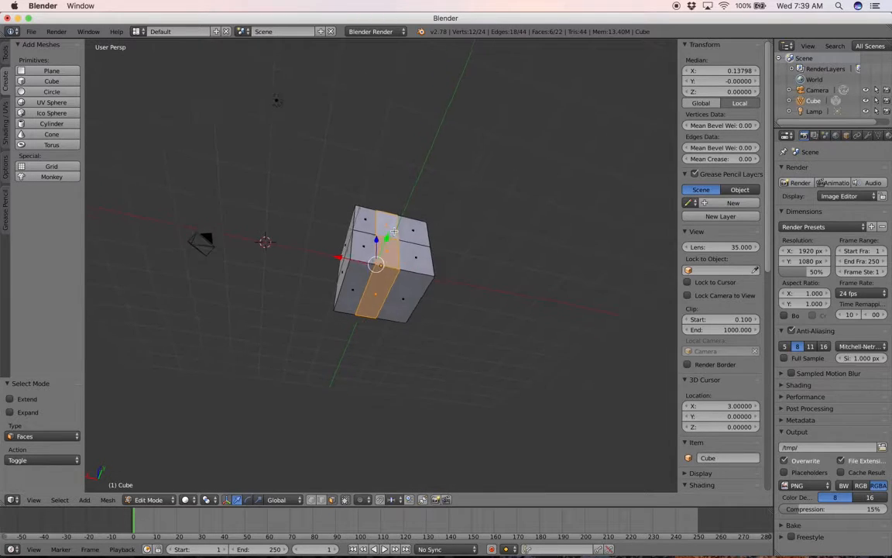
pyautogui.scroll(2, 393, 231)
pyautogui.scroll(5, 393, 232)
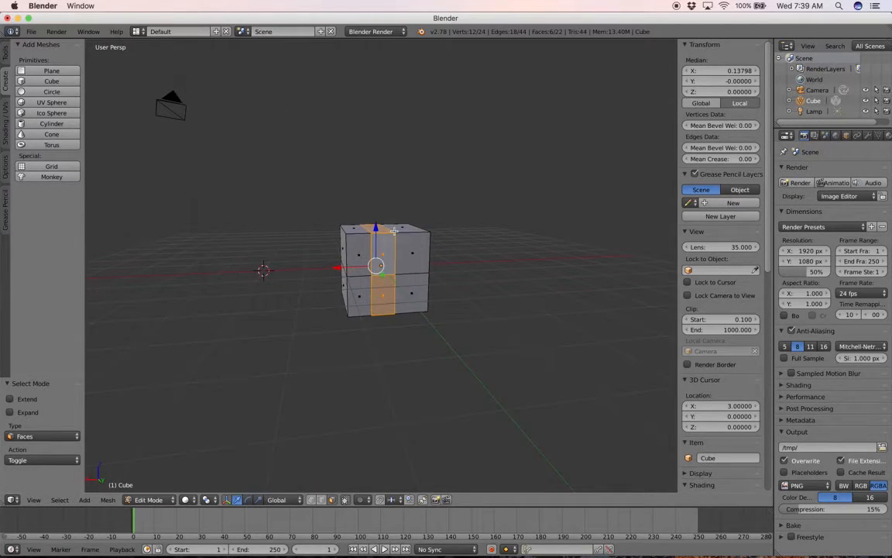
# Step: Switch to edge selection, clear the selection, and select the vertical edge loop at about X 0.43
pyautogui.hotkey('ctrl', 'Tab')
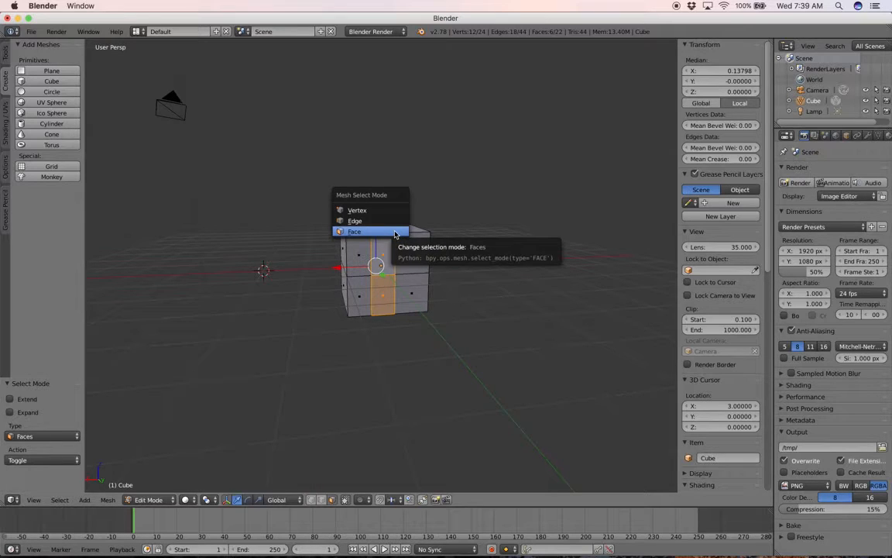
pyautogui.click(394, 222)
pyautogui.press('a')
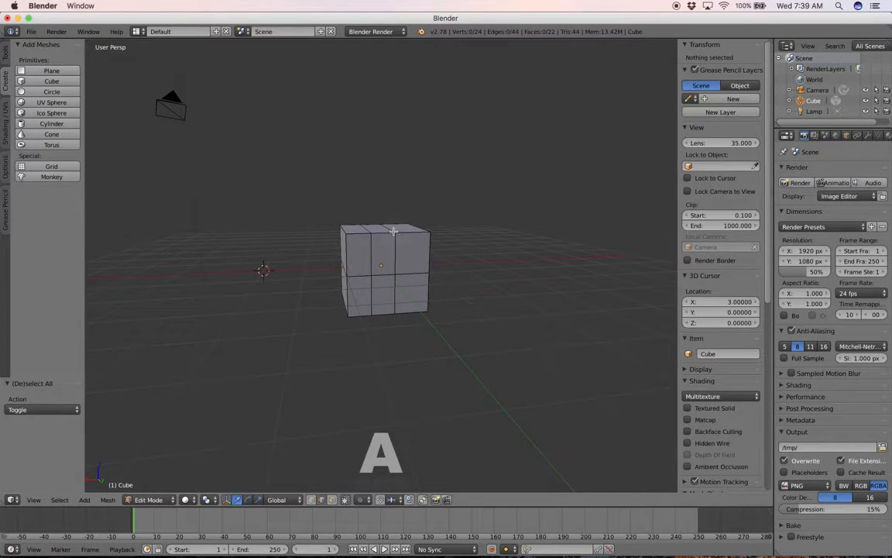
pyautogui.hscroll(2, 371, 253)
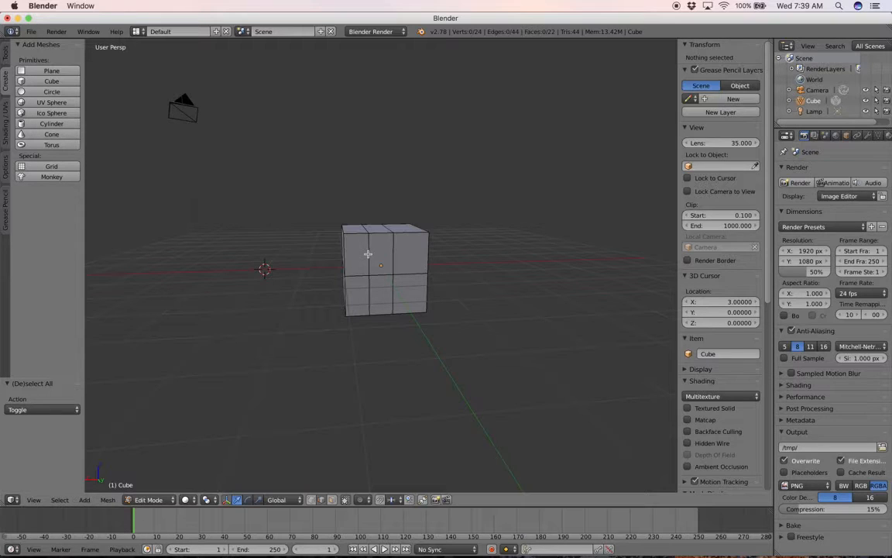
pyautogui.keyDown('alt'); pyautogui.rightClick(368, 254); pyautogui.keyUp('alt')
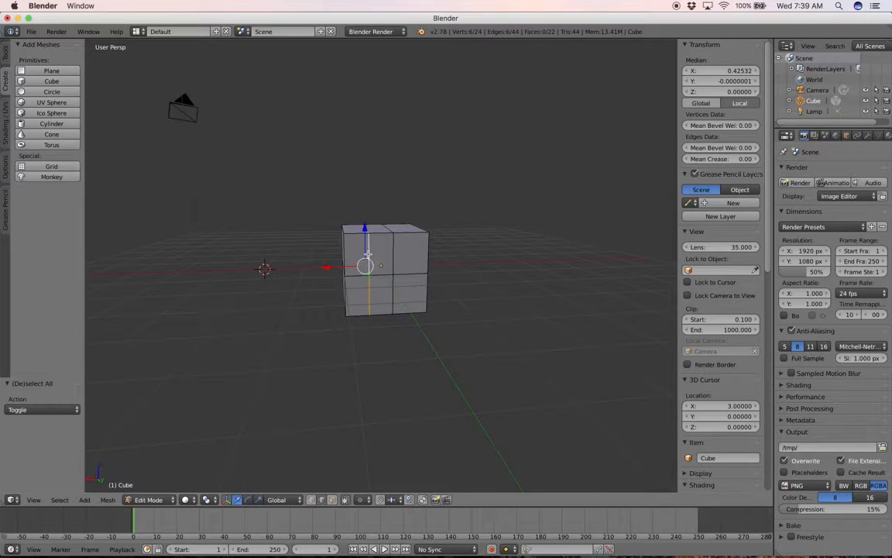
# Step: Select the ring of parallel vertical edges around the cube's upper half, and deselect everything after inspecting it
pyautogui.keyDown('alt'); pyautogui.rightClick(368, 254); pyautogui.keyUp('alt')
pyautogui.hscroll(-8, 368, 254)
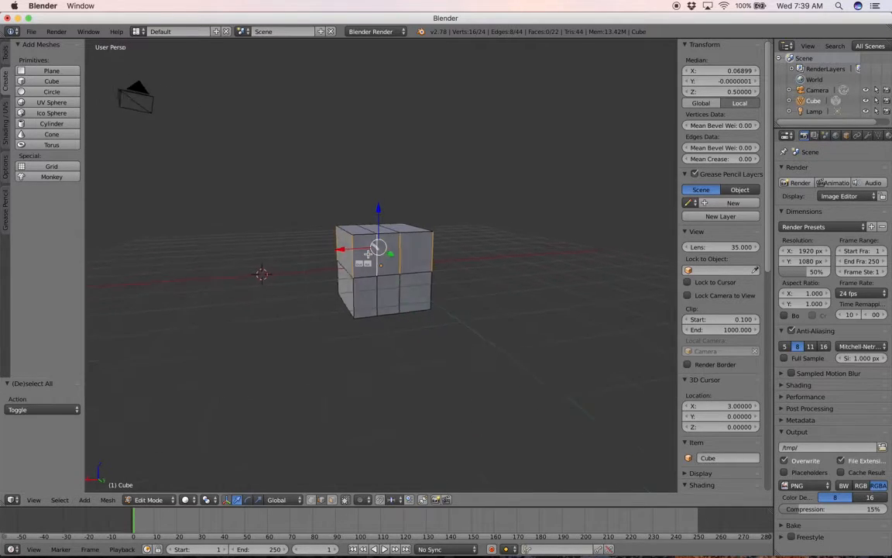
pyautogui.hscroll(-15, 368, 254)
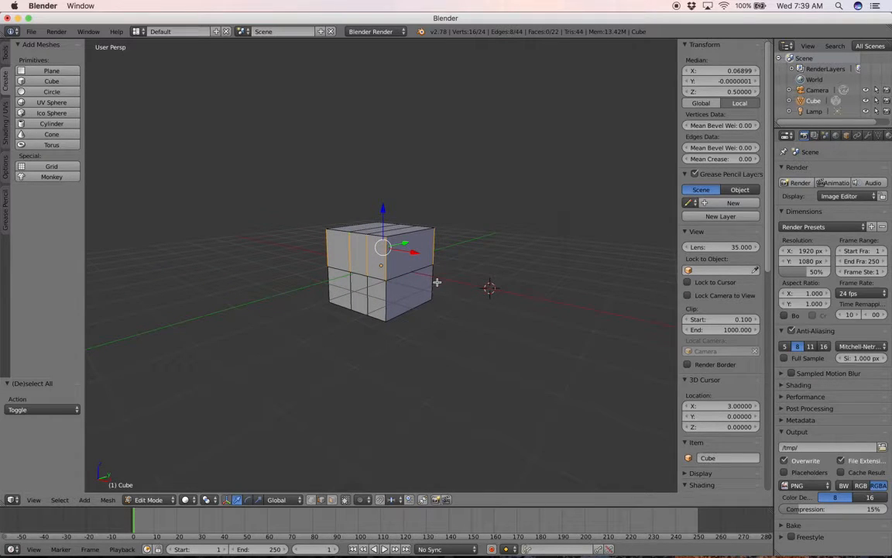
pyautogui.press('a')
pyautogui.hscroll(10, 436, 282)
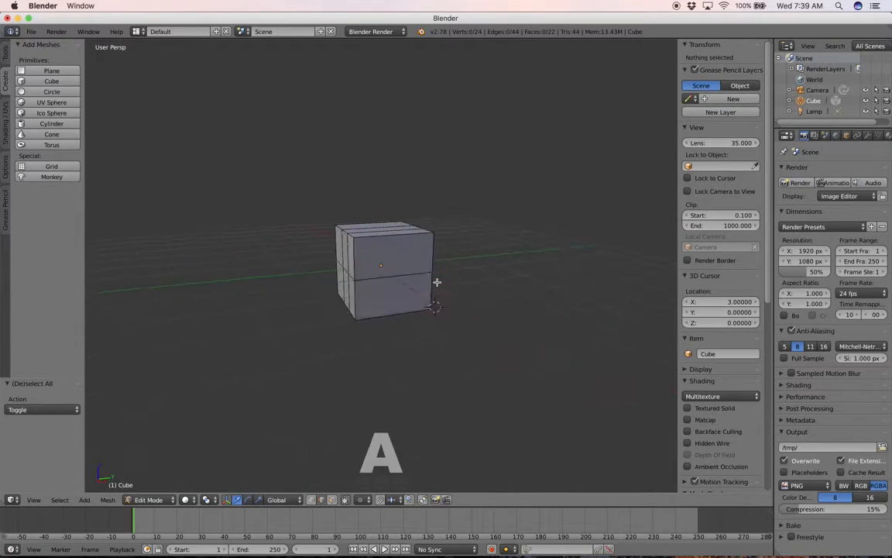
pyautogui.hscroll(10, 437, 281)
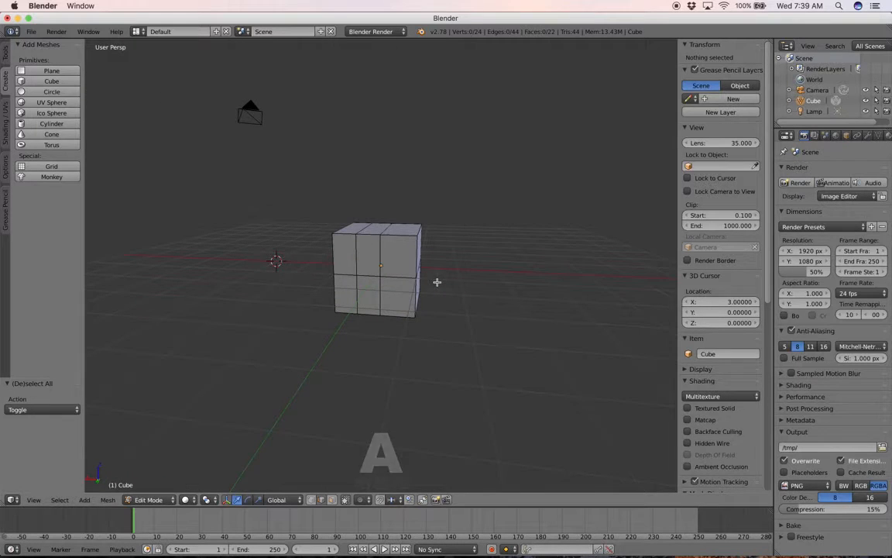
# Step: In vertex selection mode, select the mid-height vertex at X -0.15 on the positive Y face, grow the selection three times, and try shrinking it
pyautogui.hotkey('ctrl', 'Tab')
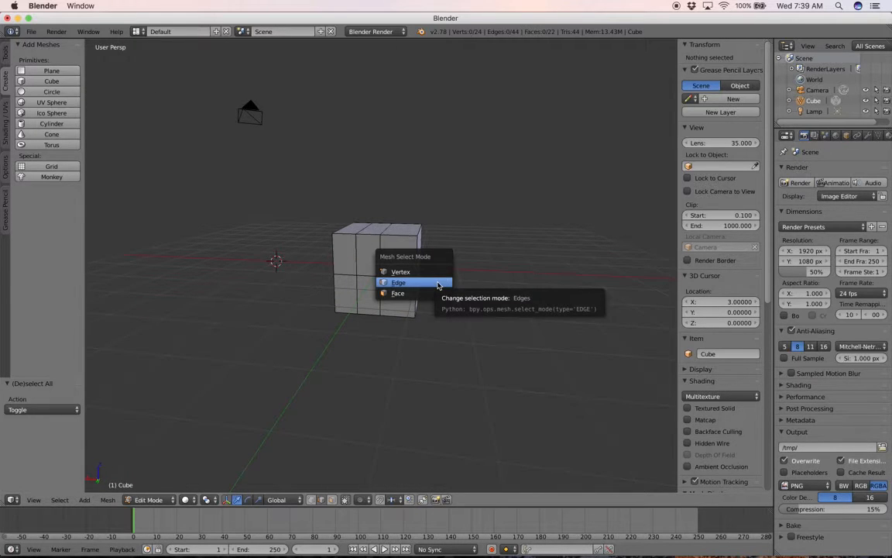
pyautogui.press('v')
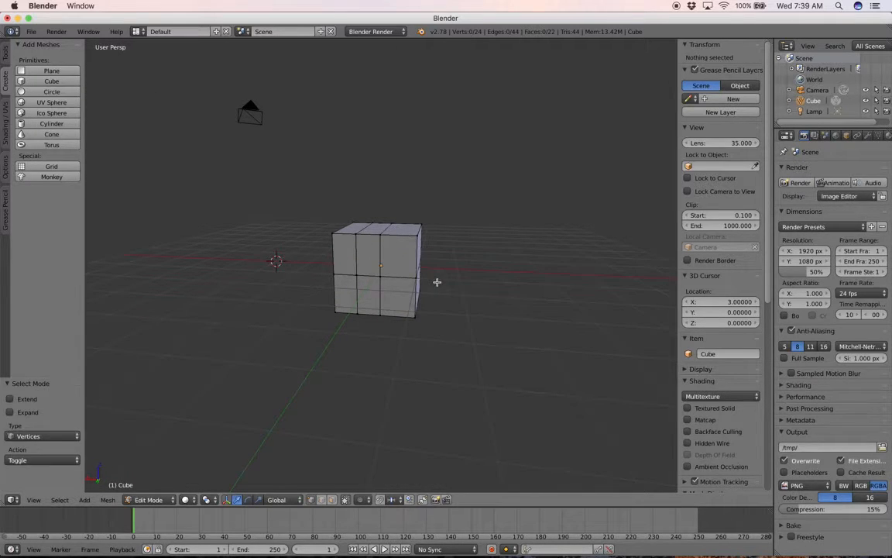
pyautogui.rightClick(380, 277)
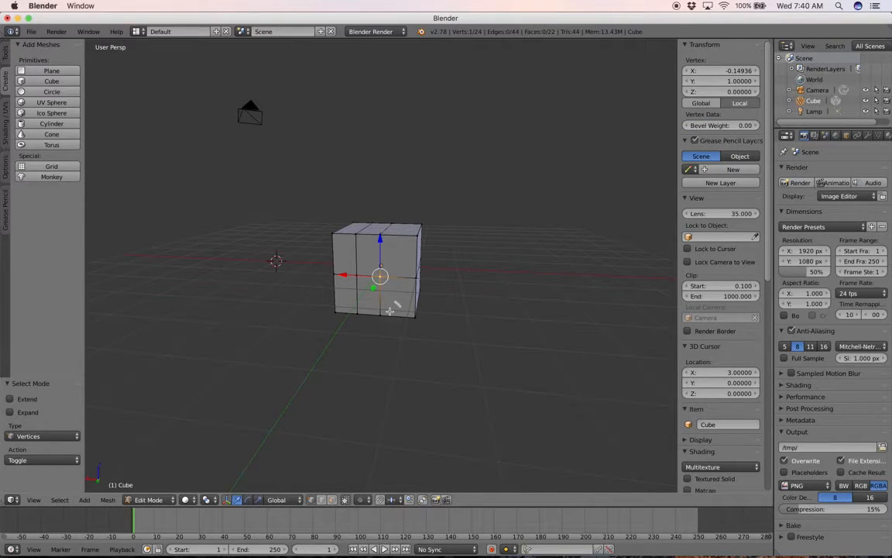
pyautogui.press('ctrl+KP_Add')
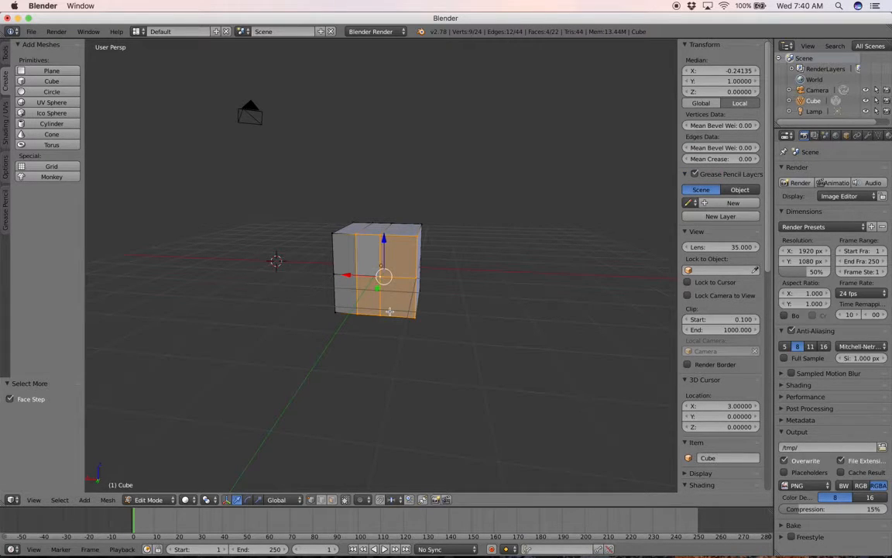
pyautogui.press('ctrl+KP_Add')
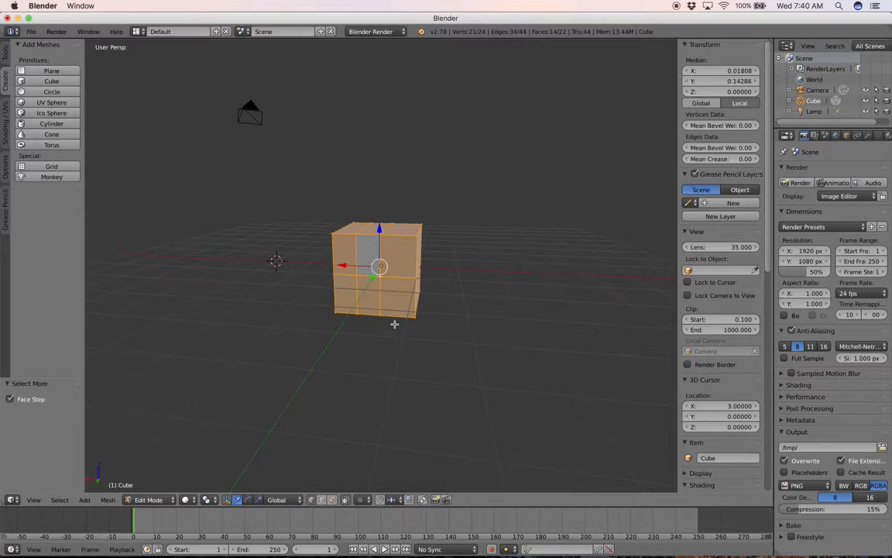
pyautogui.press('ctrl+KP_Add')
pyautogui.press('ctrl+KP_Subtract')
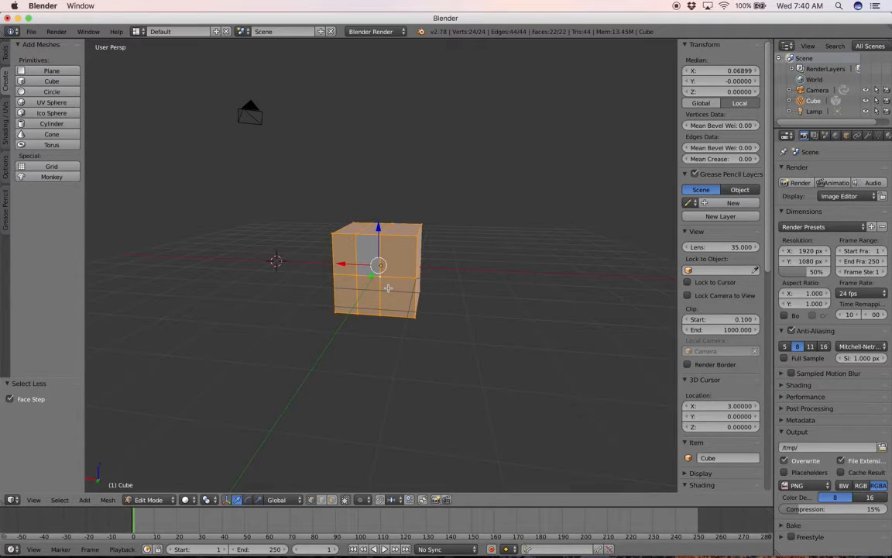
# Step: Clear the selection, reselect the same vertex on the positive Y face, and grow the selection once before shrinking it back
pyautogui.press('a')
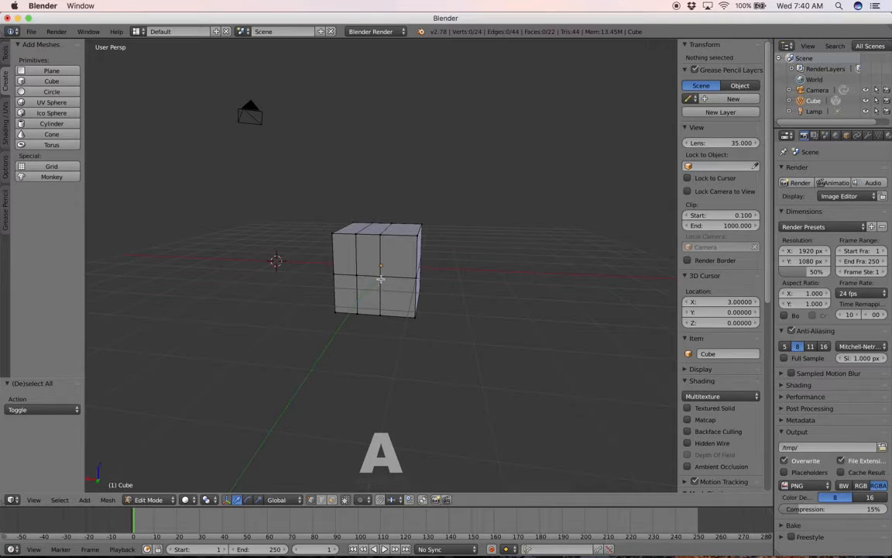
pyautogui.rightClick(381, 277)
pyautogui.press('ctrl+KP_Add')
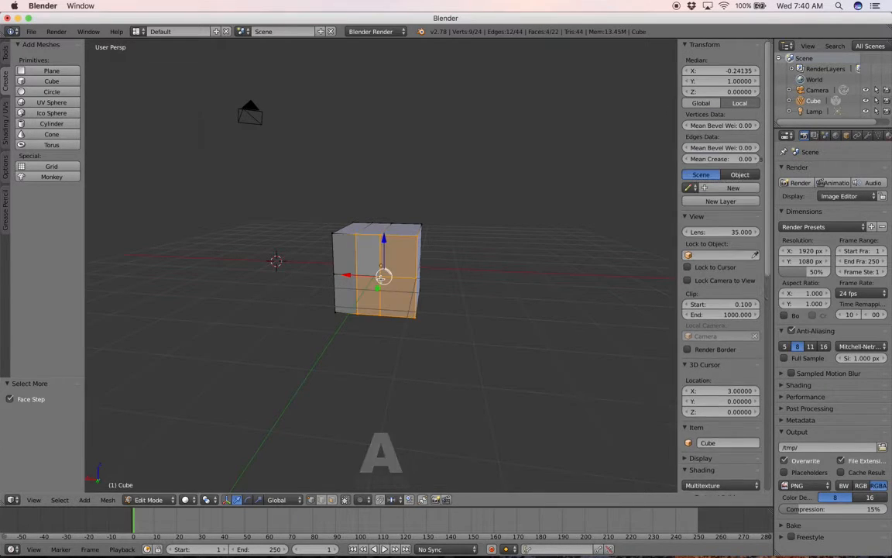
pyautogui.press('ctrl+KP_Subtract')
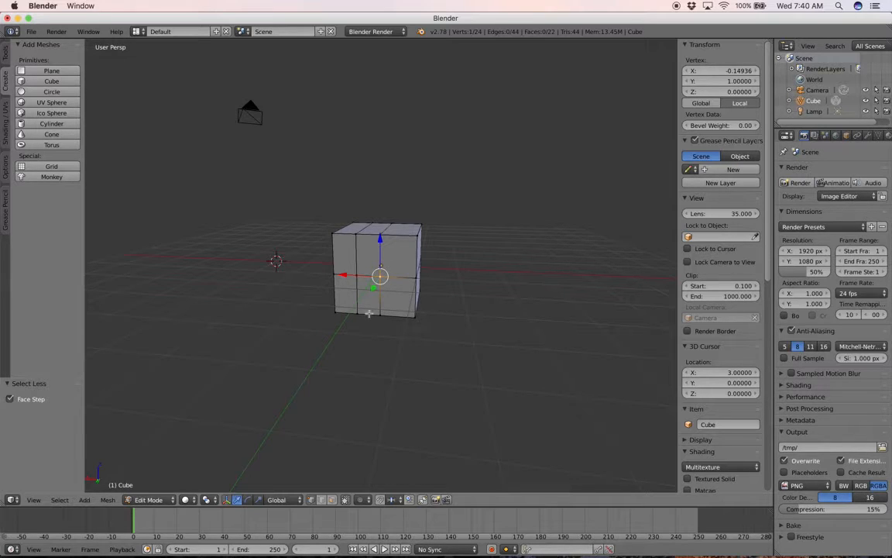
# Step: In face selection mode, select the two middle faces stacked on the cube's positive Y side, and hide and reveal them
pyautogui.hotkey('ctrl', 'Tab')
pyautogui.press('Return')
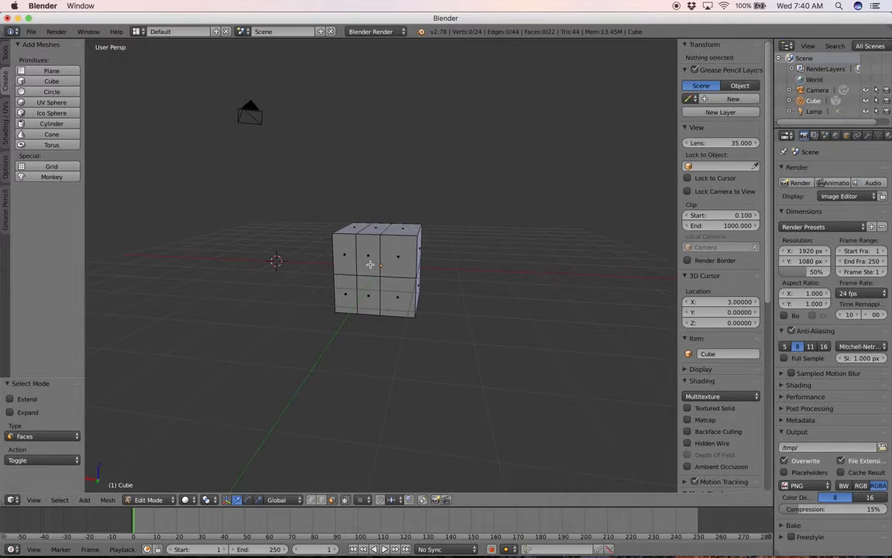
pyautogui.rightClick(370, 263)
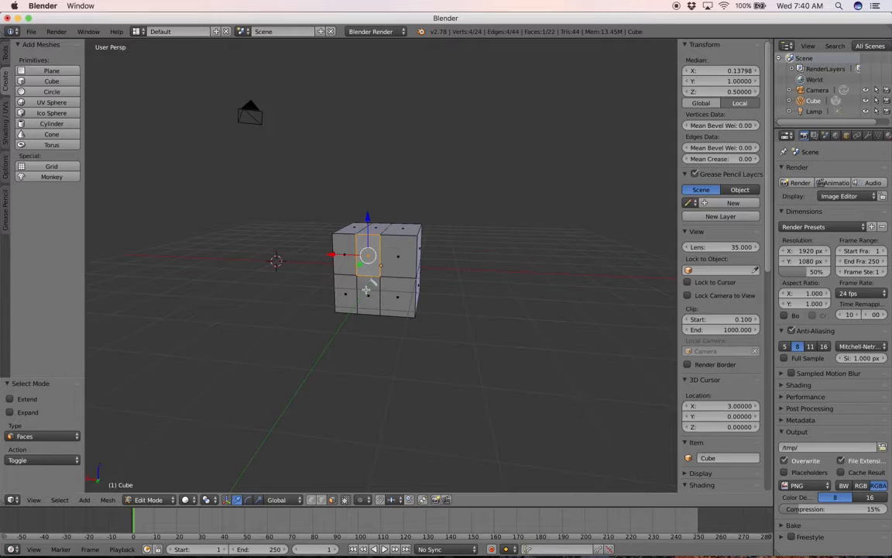
pyautogui.keyDown('shift'); pyautogui.rightClick(366, 289); pyautogui.keyUp('shift')
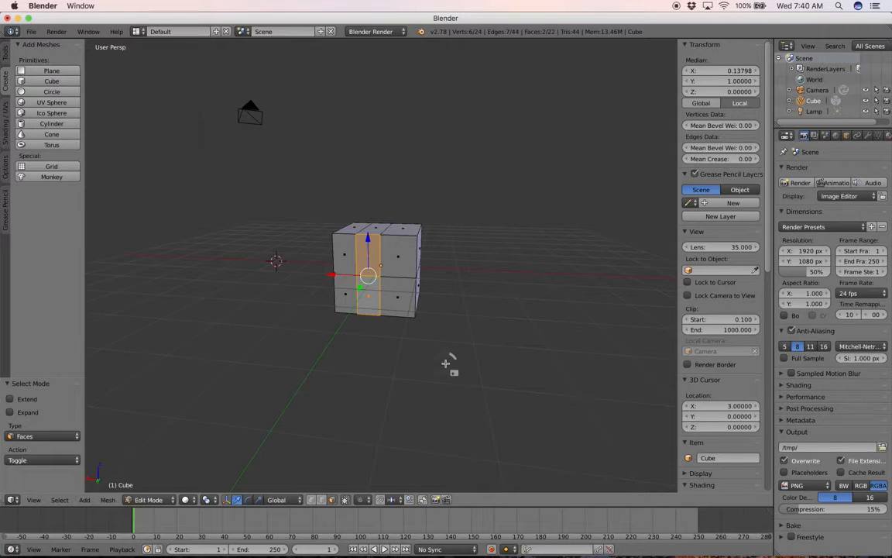
pyautogui.press('h')
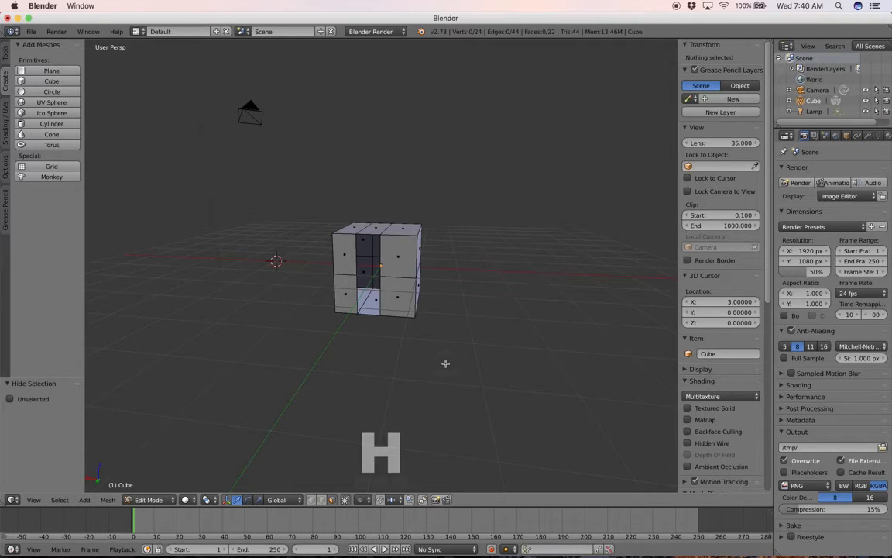
pyautogui.hotkey('alt', 'h')
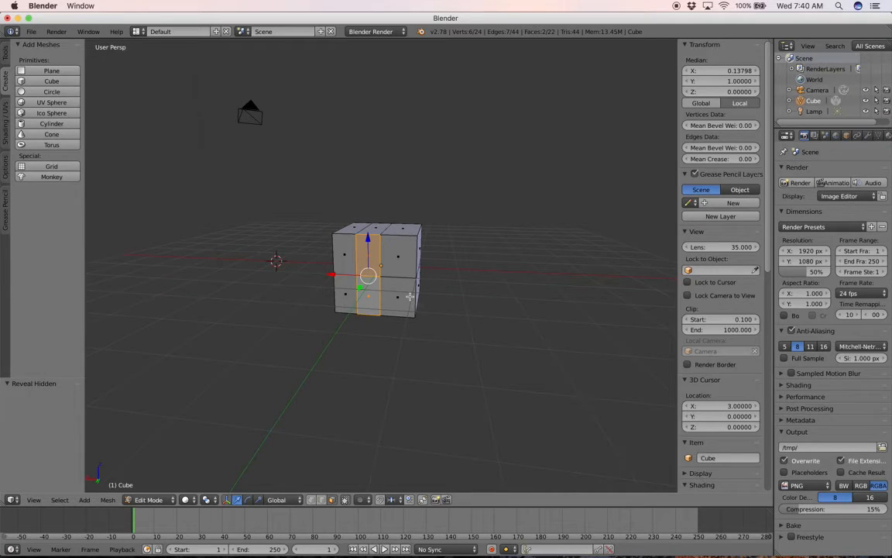
# Step: Hide everything except the two selected faces, reveal the hidden geometry, and clear the selection
pyautogui.hotkey('shift', 'h')
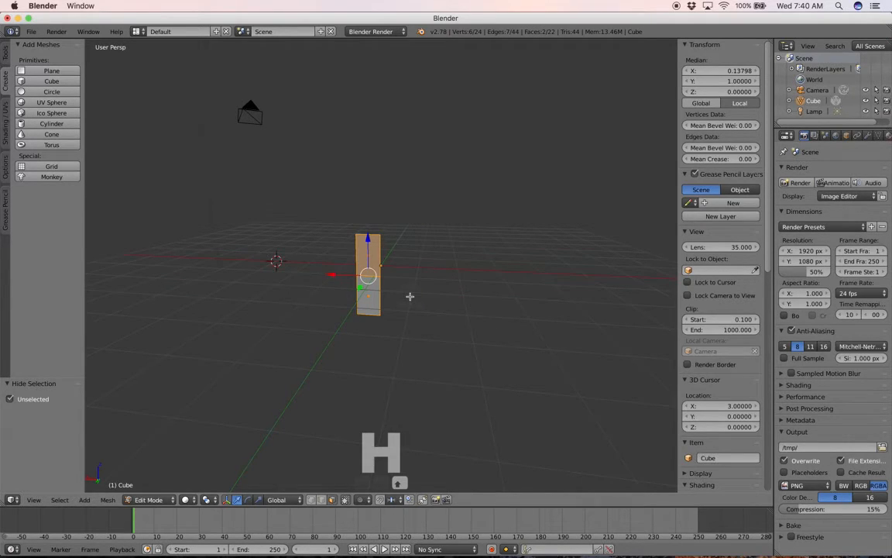
pyautogui.hotkey('alt', 'h')
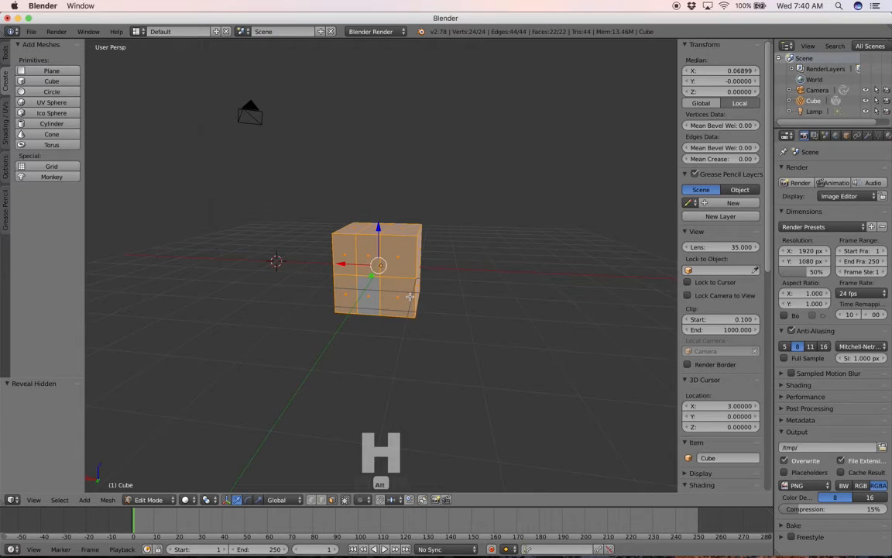
pyautogui.press('a')
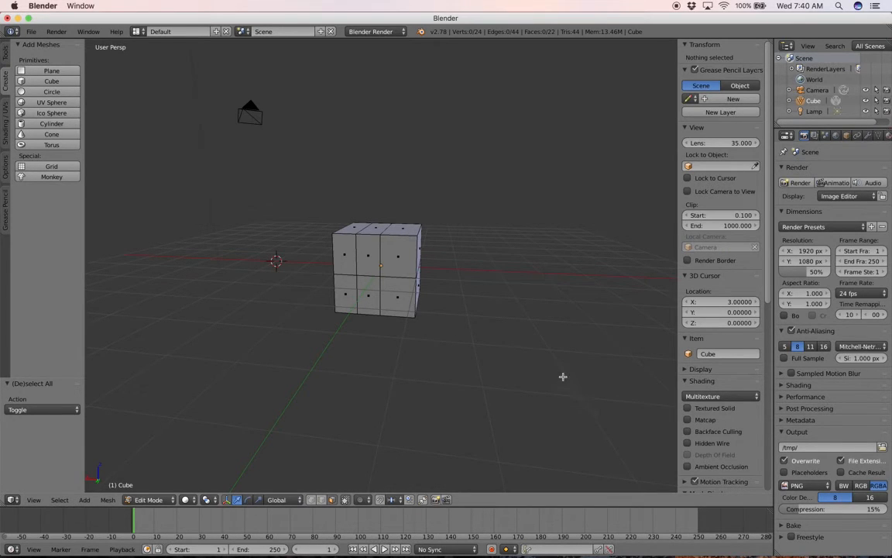
pyautogui.scroll(-5, 563, 376)
pyautogui.scroll(5, 563, 377)
pyautogui.hscroll(10, 563, 377)
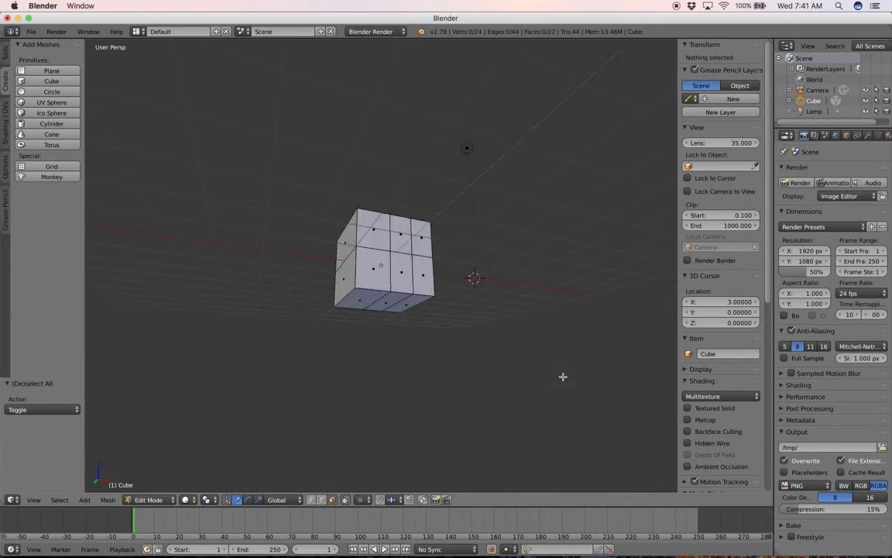
pyautogui.scroll(-5, 563, 377)
pyautogui.scroll(-10, 563, 376)
pyautogui.hscroll(4, 563, 377)
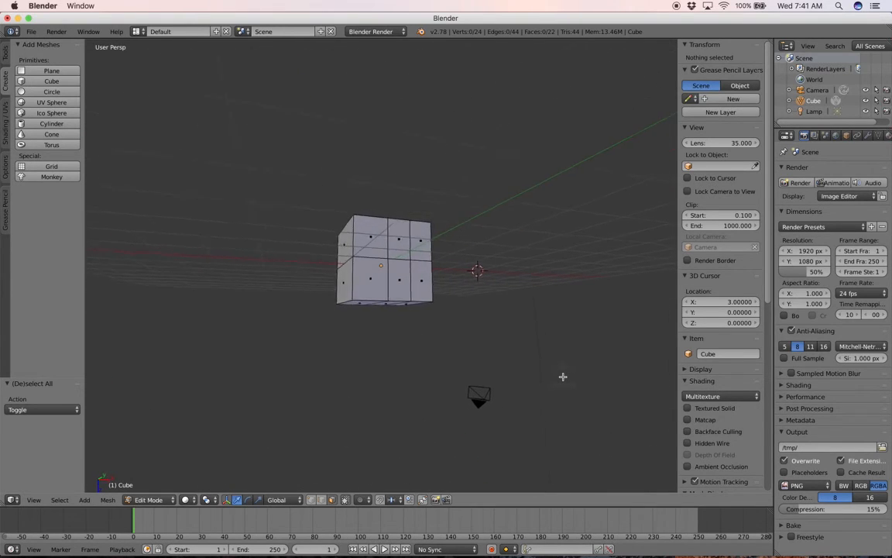
pyautogui.scroll(5, 563, 377)
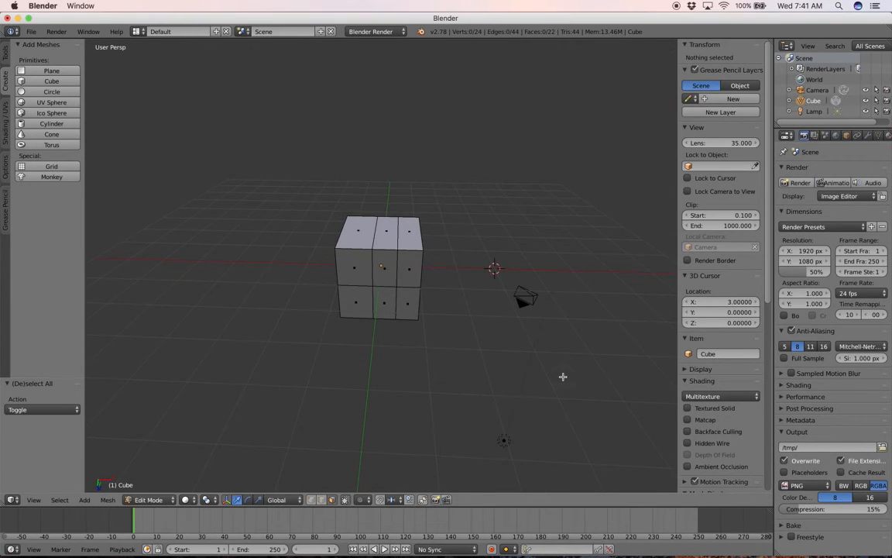